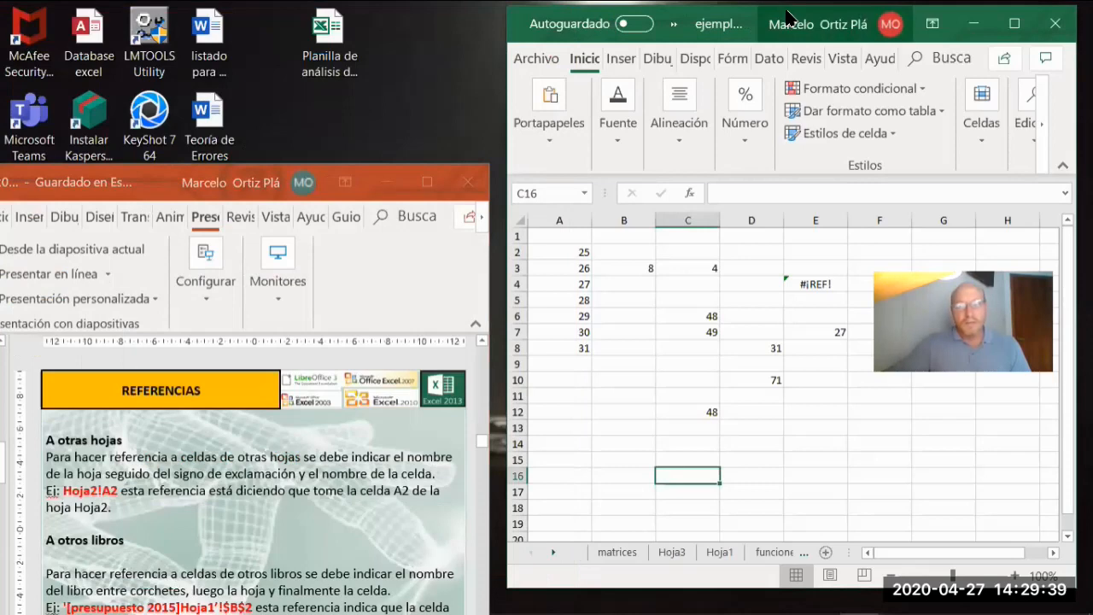
Minimize the workbook and presentation windows, and move the "Planilla de análisis de costos de yesería y cielorrasos" file lower on the desktop
{"action": "left_click", "coordinate": [518, 35]}
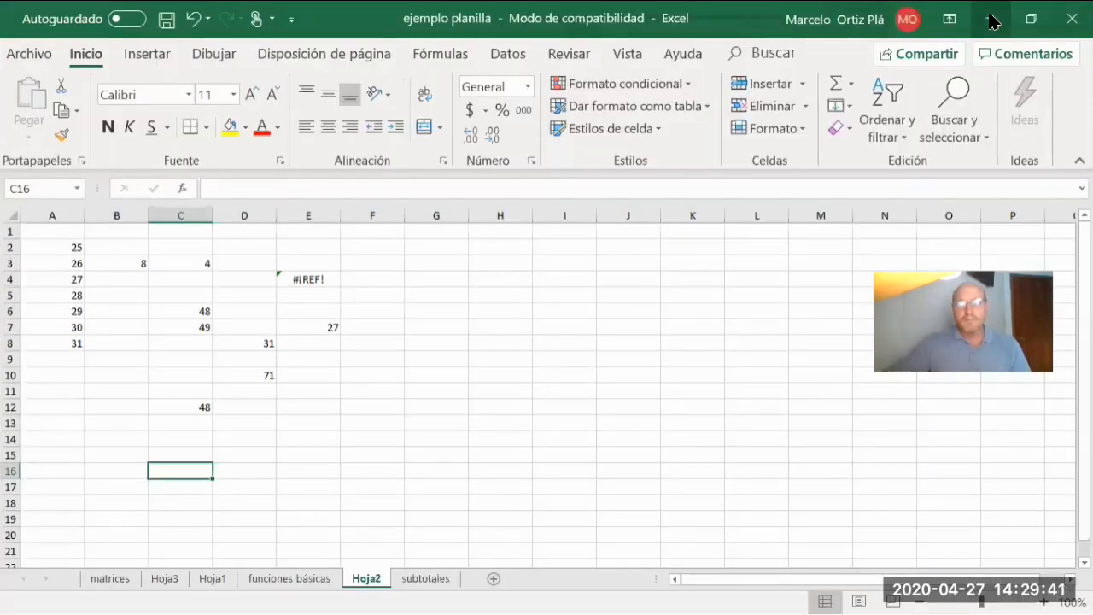
{"action": "left_click", "coordinate": [991, 20]}
{"action": "left_click", "coordinate": [387, 182]}
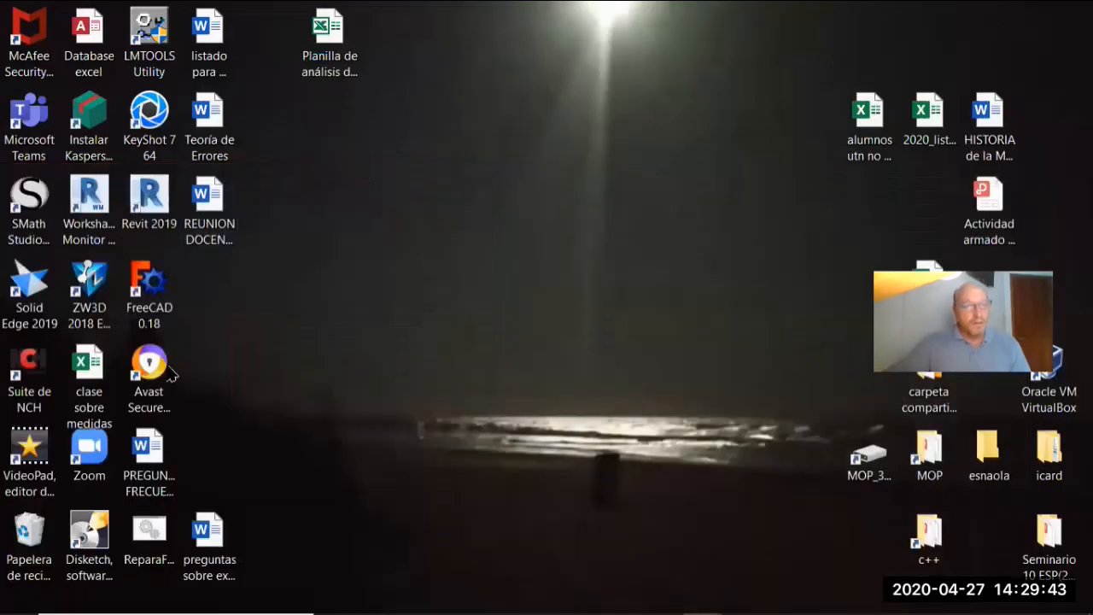
{"action": "left_click", "coordinate": [88, 369]}
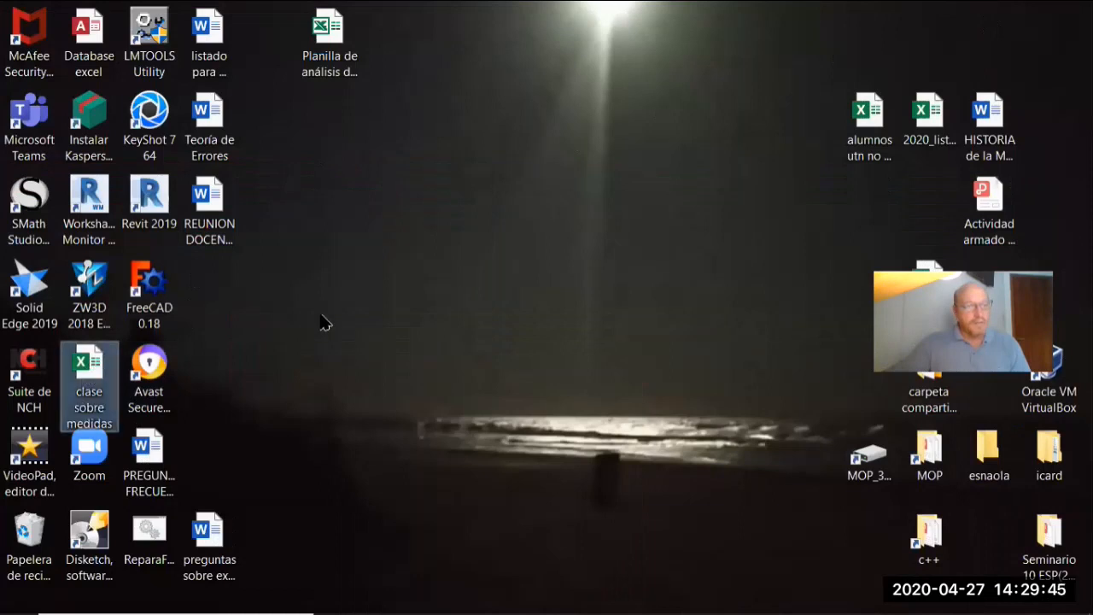
{"action": "left_click", "coordinate": [333, 26]}
{"action": "left_click_drag", "start_coordinate": [335, 27], "coordinate": [333, 284]}
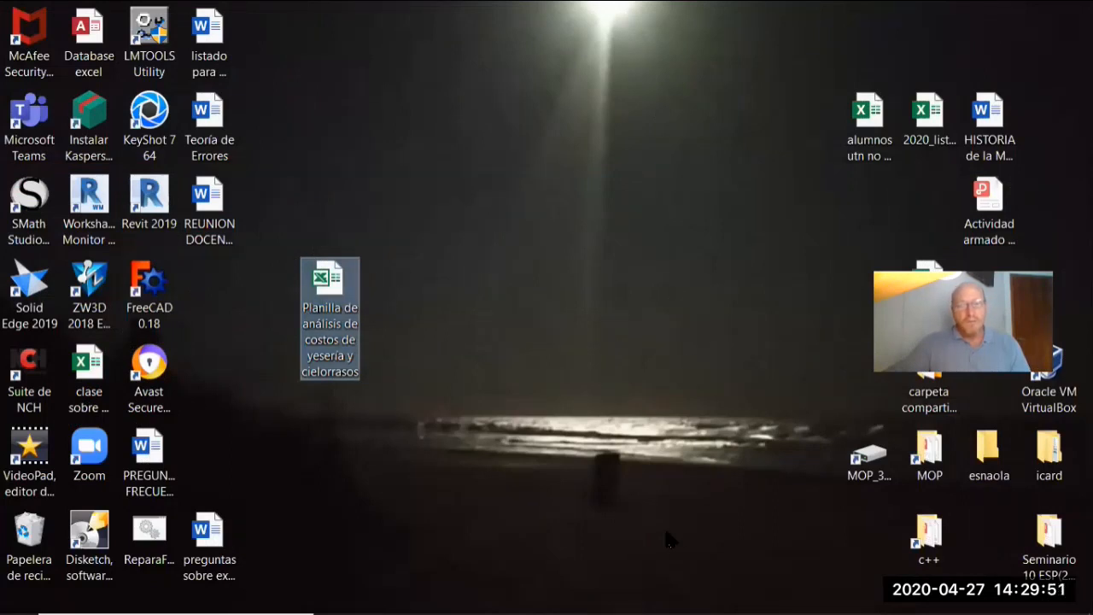
{"action": "left_click", "coordinate": [535, 208]}
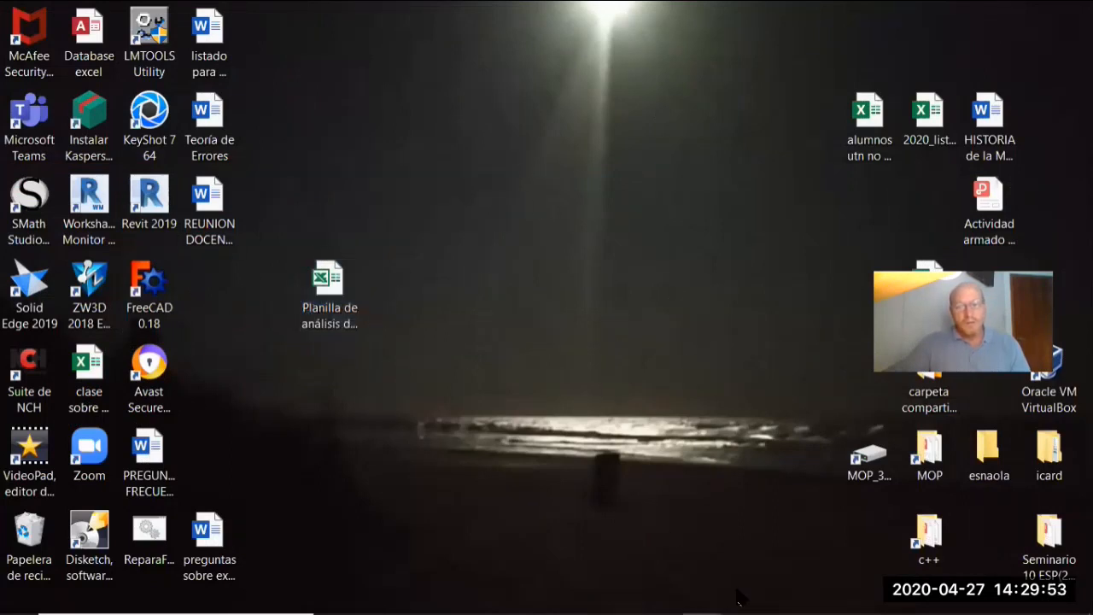
Reopen the ejemplo planilla workbook as a non-maximized window and show the presentation window beside it
{"action": "left_click", "coordinate": [858, 600]}
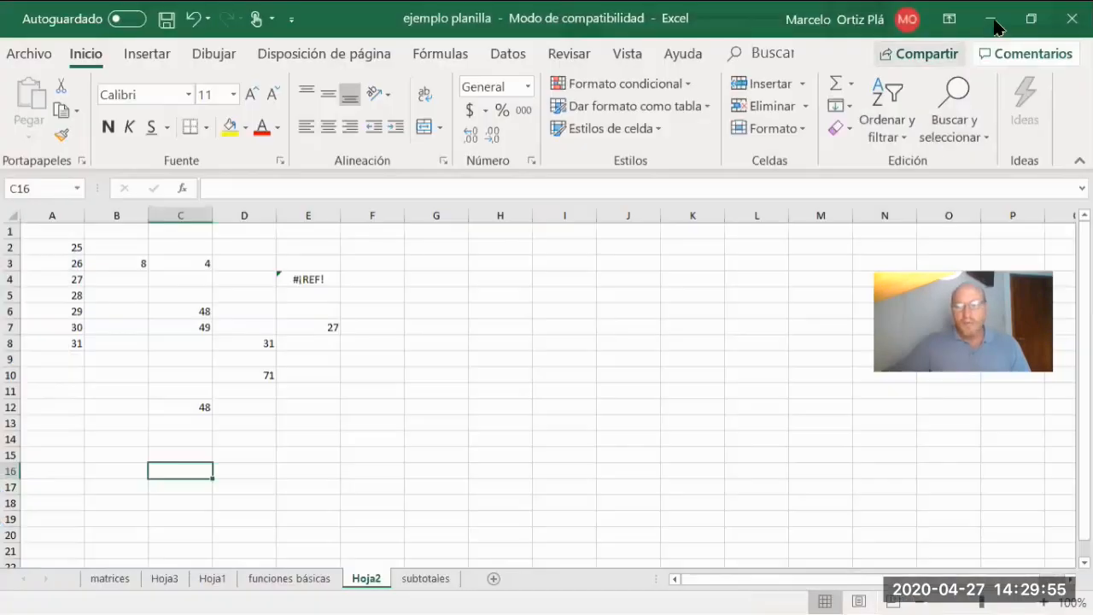
{"action": "left_click", "coordinate": [1028, 17]}
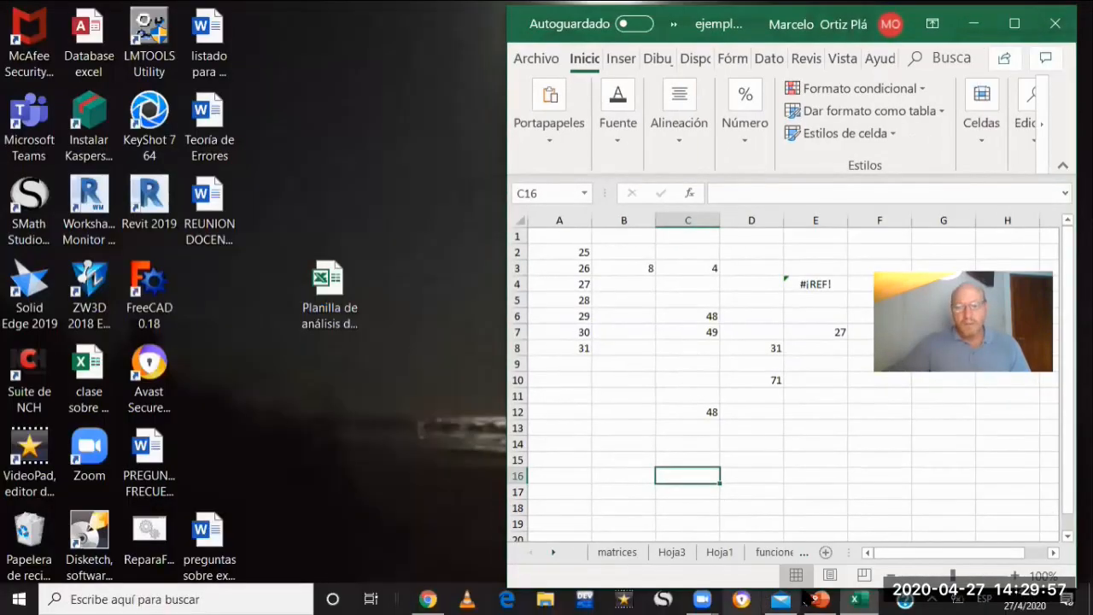
{"action": "left_click", "coordinate": [819, 600]}
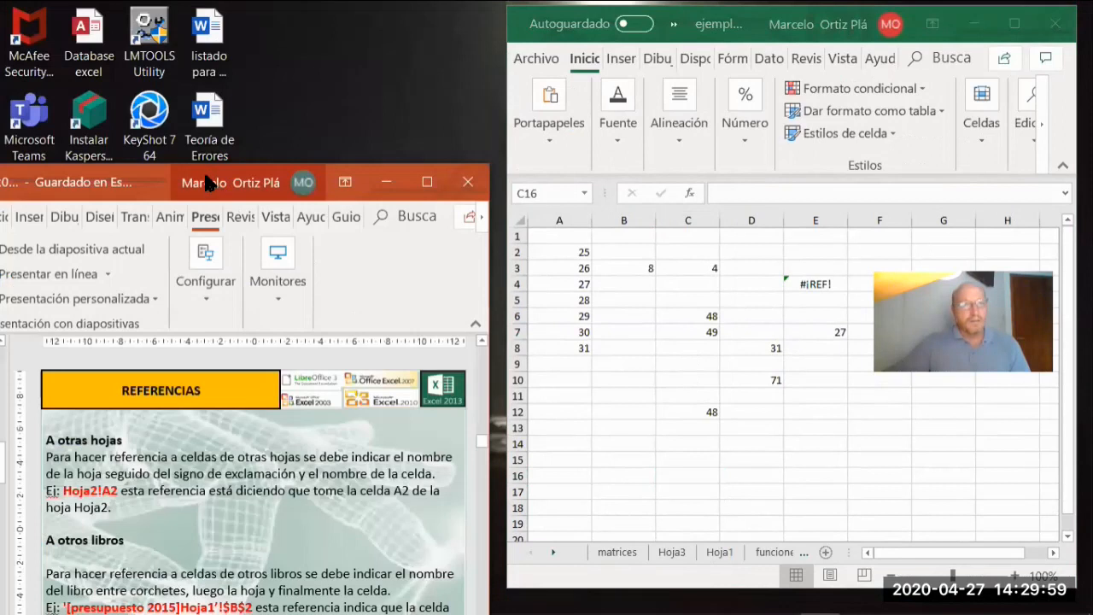
Move the "Planilla de análisis de costos" desktop file to the second icon row and reposition the presentation window so its REFERENCIAS slide is readable
{"action": "left_click_drag", "start_coordinate": [241, 322], "coordinate": [241, 323]}
{"action": "left_click_drag", "start_coordinate": [321, 269], "coordinate": [330, 94]}
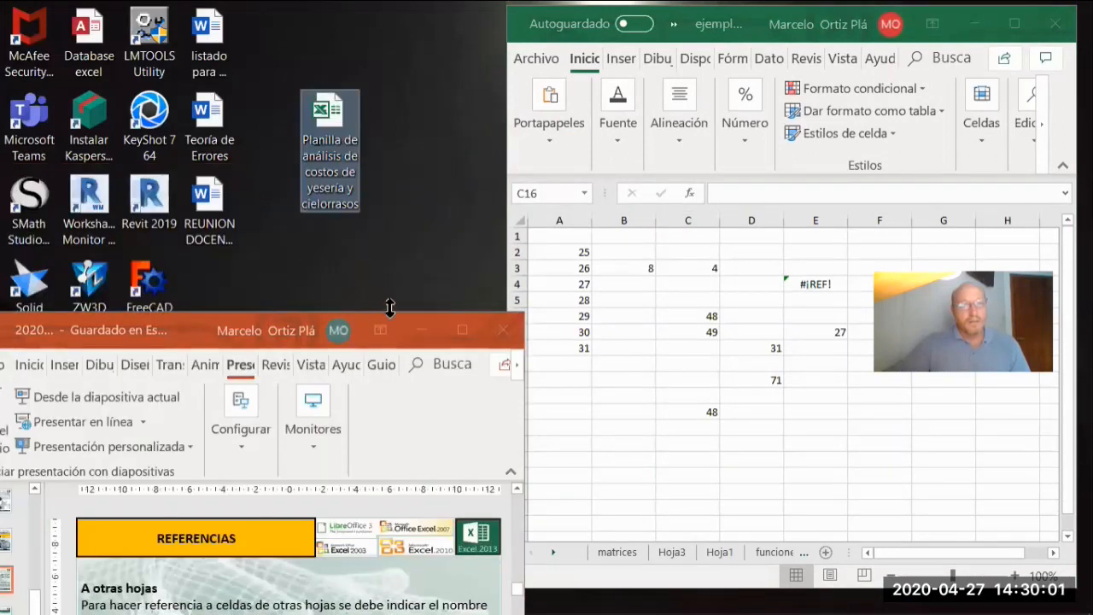
{"action": "left_click", "coordinate": [314, 324]}
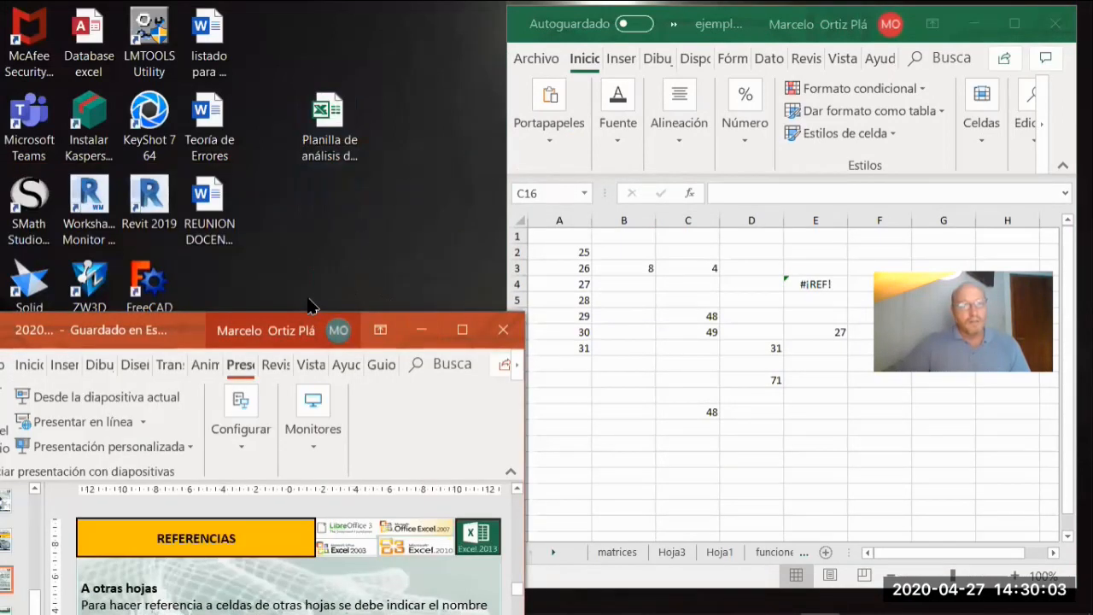
{"action": "left_click_drag", "start_coordinate": [312, 330], "coordinate": [290, 135]}
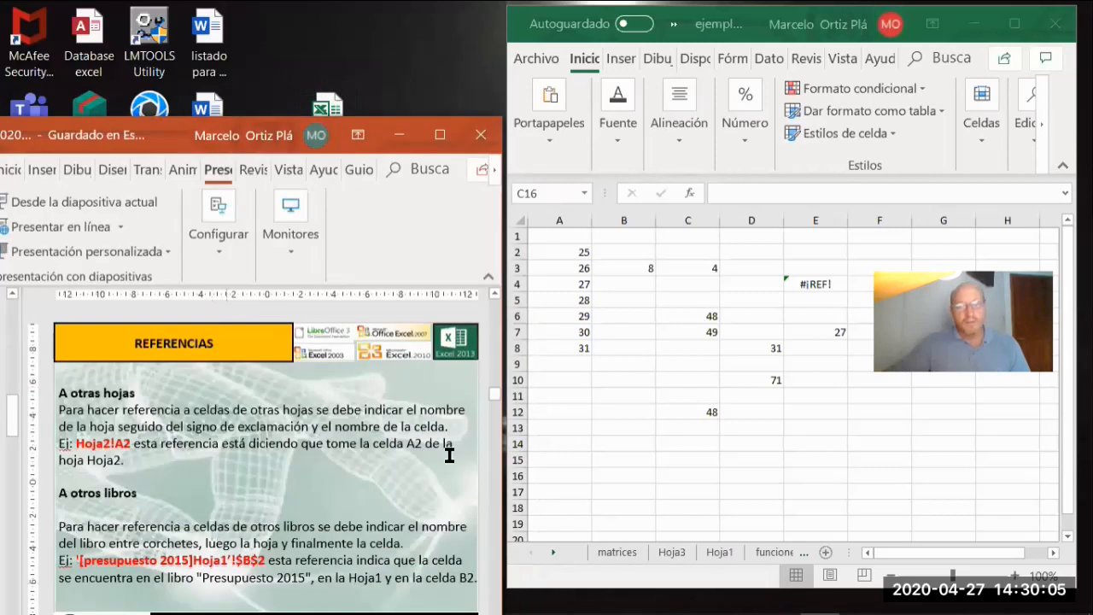
{"action": "left_click_drag", "start_coordinate": [324, 97], "coordinate": [345, 87]}
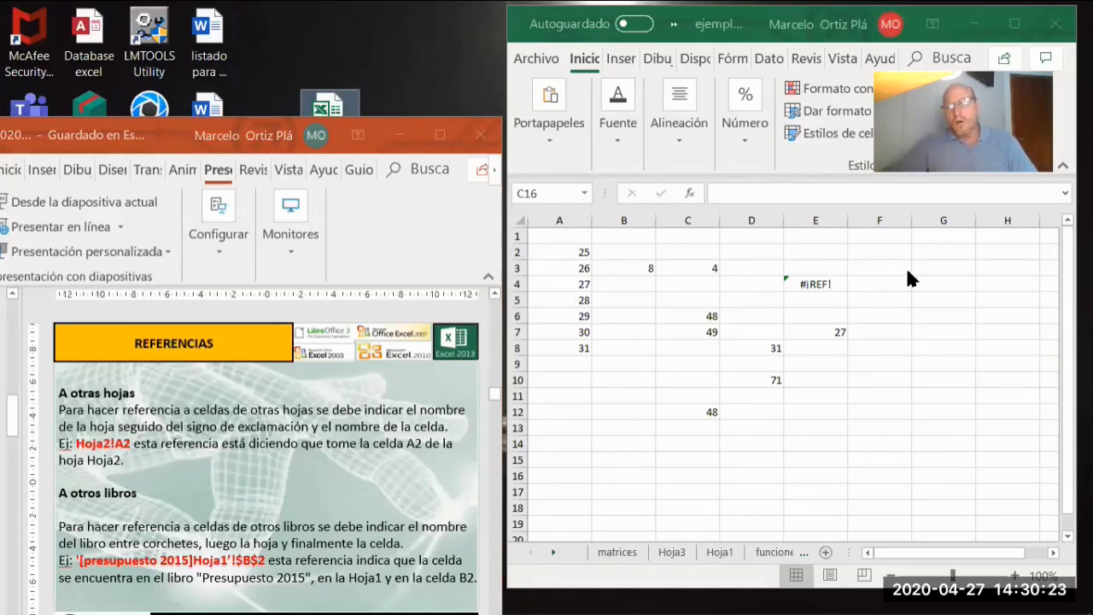
{"action": "left_click", "coordinate": [740, 410]}
{"action": "left_click", "coordinate": [795, 399]}
{"action": "left_click", "coordinate": [769, 349]}
{"action": "left_click", "coordinate": [706, 313]}
{"action": "left_click", "coordinate": [679, 283]}
{"action": "left_click", "coordinate": [709, 251]}
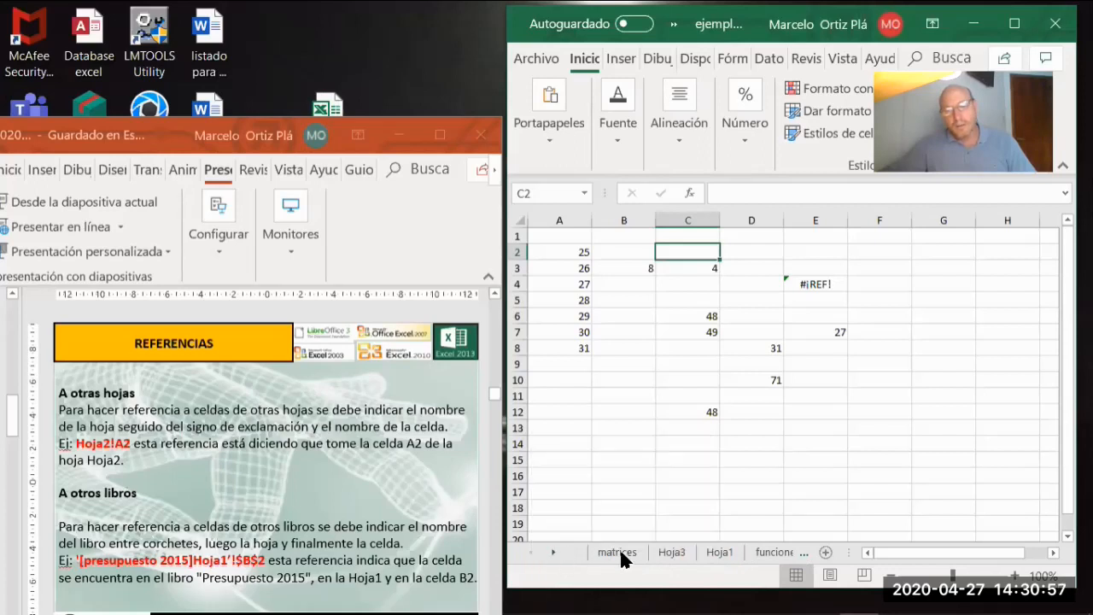
Look through the workbook's sheet tabs in both directions, from matrices to subtotales
{"action": "left_click", "coordinate": [554, 553]}
{"action": "left_click", "coordinate": [554, 553]}
{"action": "left_click", "coordinate": [555, 552]}
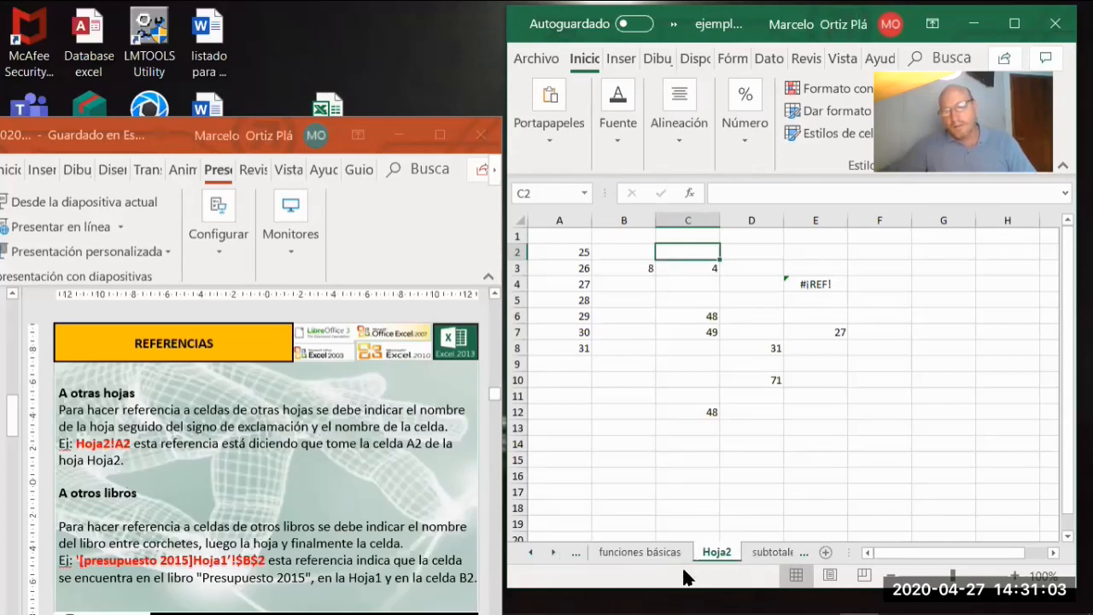
{"action": "left_click", "coordinate": [531, 552]}
{"action": "left_click", "coordinate": [531, 553]}
{"action": "left_click", "coordinate": [531, 553]}
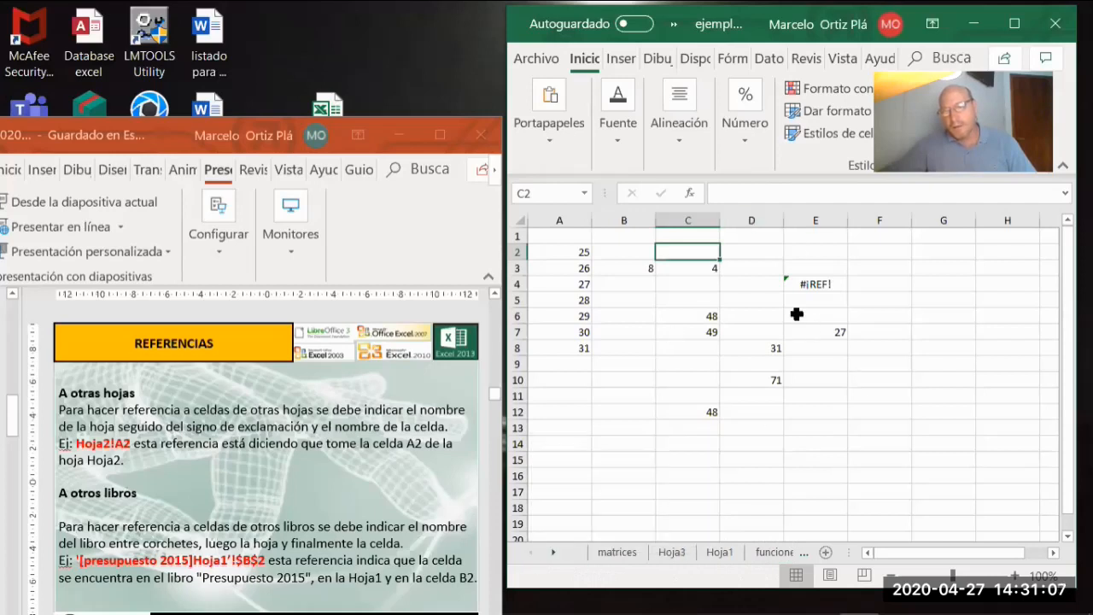
{"action": "left_click", "coordinate": [552, 552]}
{"action": "left_click", "coordinate": [552, 552]}
{"action": "left_click", "coordinate": [553, 552]}
{"action": "left_click", "coordinate": [553, 552]}
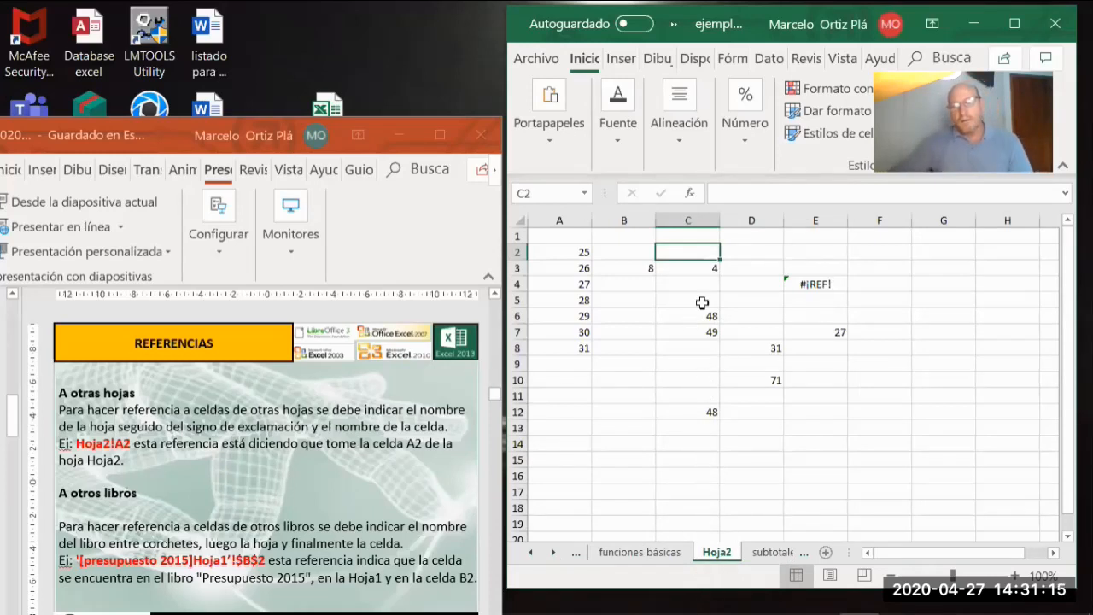
Select C12, draw freehand annotations marking the Hoja2 tab, the cell, its formula and the sheet area, and clear the drawings
{"action": "left_click", "coordinate": [683, 406]}
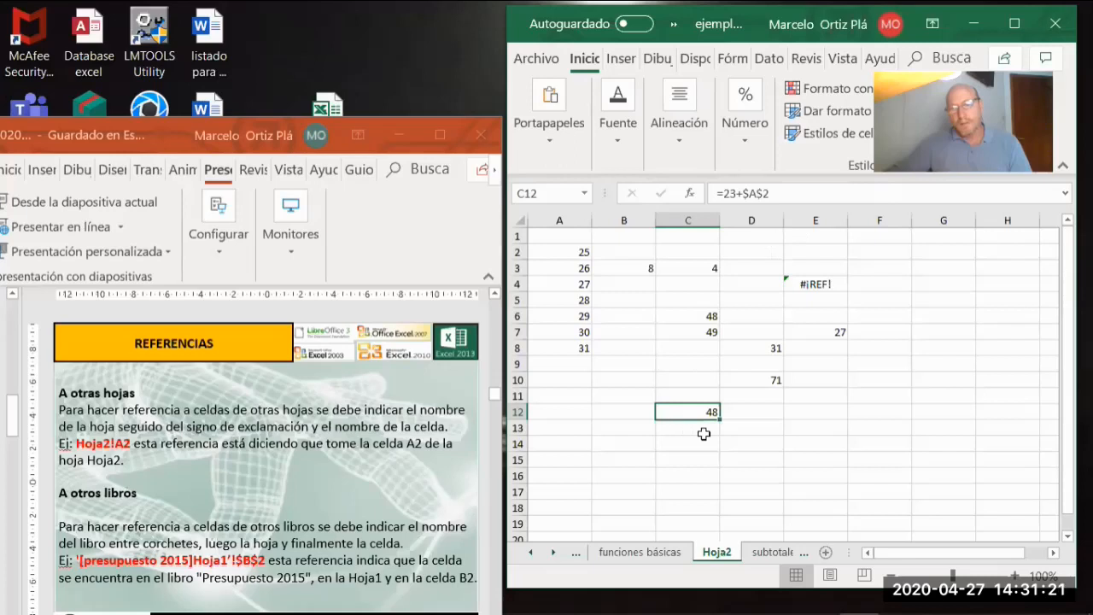
{"action": "left_click", "coordinate": [751, 89]}
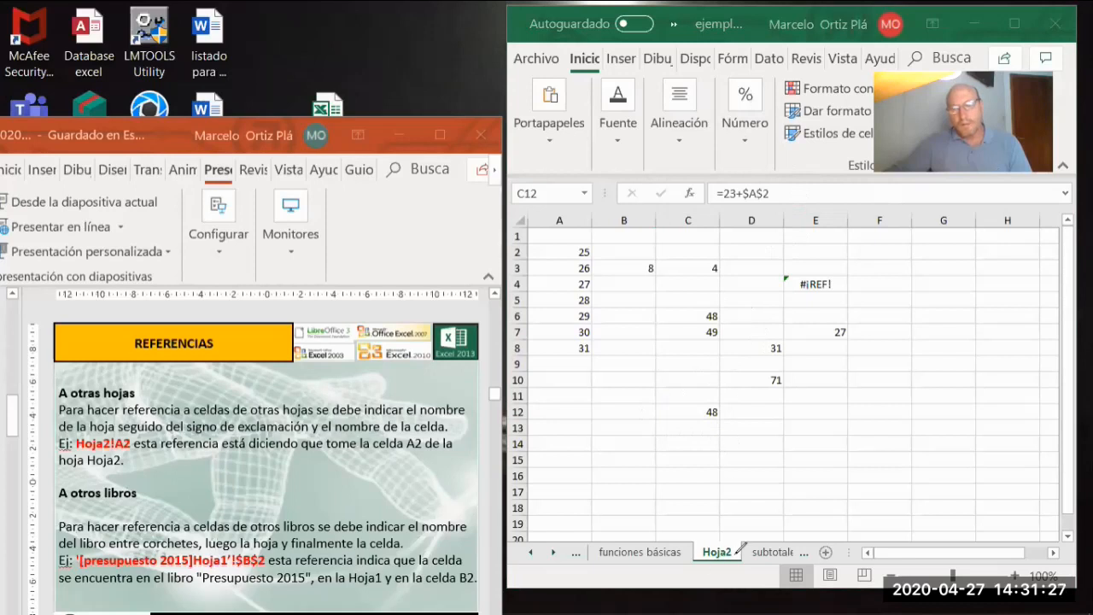
{"action": "left_click_drag", "start_coordinate": [737, 551], "coordinate": [728, 485]}
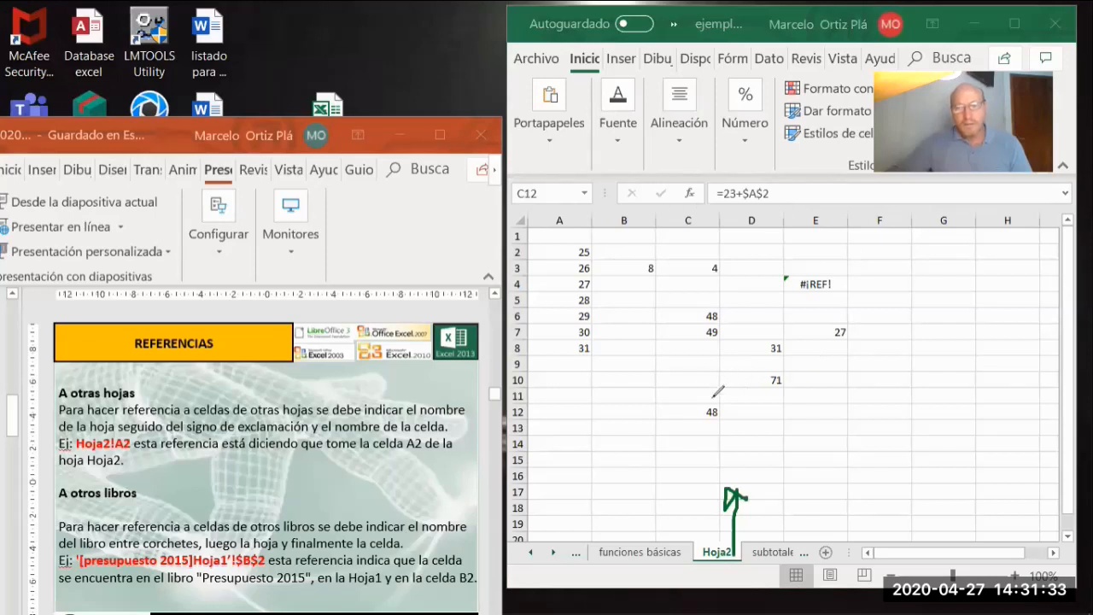
{"action": "mouse_move", "coordinate": [716, 393]}
{"action": "left_mouse_down"}
{"action": "mouse_move", "coordinate": [725, 455]}
{"action": "mouse_move", "coordinate": [722, 395]}
{"action": "mouse_move", "coordinate": [781, 179]}
{"action": "left_mouse_up"}
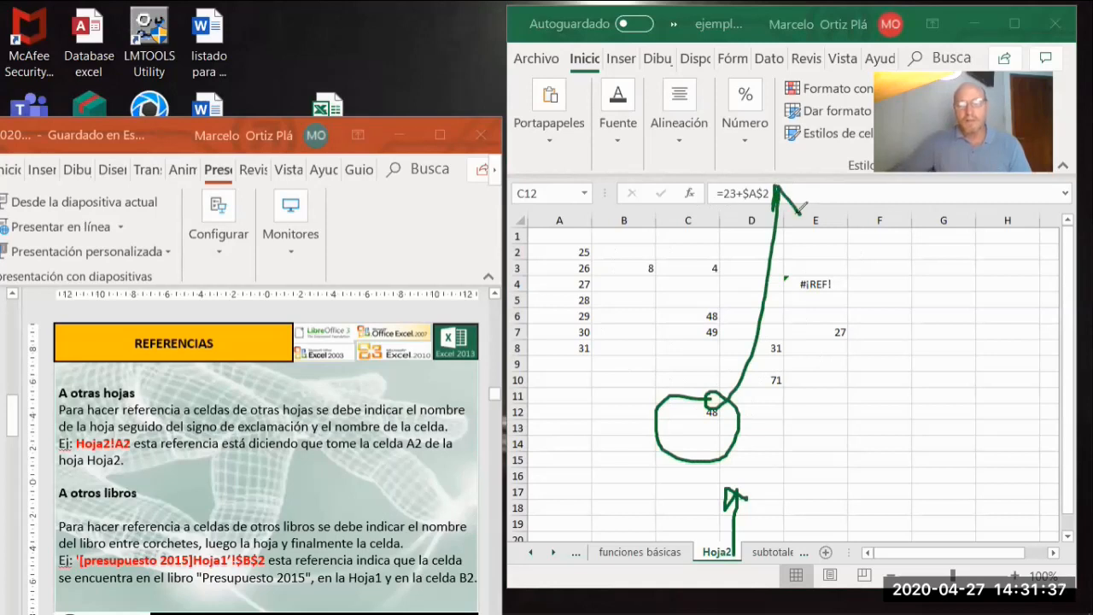
{"action": "mouse_move", "coordinate": [789, 188]}
{"action": "left_mouse_down"}
{"action": "mouse_move", "coordinate": [805, 174]}
{"action": "mouse_move", "coordinate": [694, 214]}
{"action": "mouse_move", "coordinate": [799, 184]}
{"action": "left_mouse_up"}
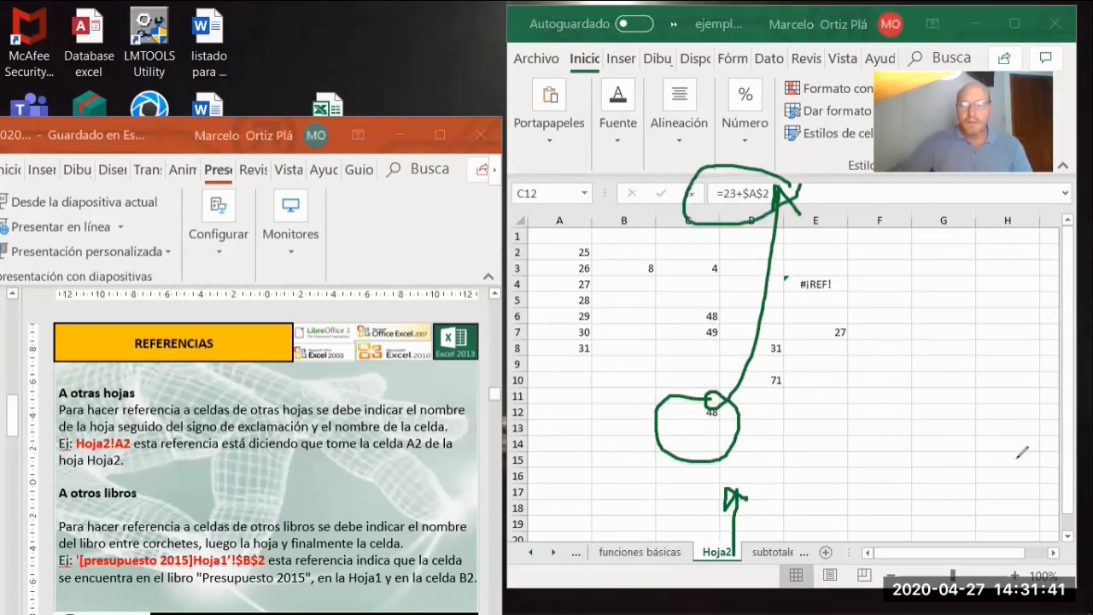
{"action": "mouse_move", "coordinate": [1059, 537]}
{"action": "left_mouse_down"}
{"action": "mouse_move", "coordinate": [1046, 310]}
{"action": "mouse_move", "coordinate": [847, 229]}
{"action": "mouse_move", "coordinate": [556, 223]}
{"action": "mouse_move", "coordinate": [544, 347]}
{"action": "left_mouse_up"}
{"action": "mouse_move", "coordinate": [551, 413]}
{"action": "left_mouse_down"}
{"action": "mouse_move", "coordinate": [560, 520]}
{"action": "mouse_move", "coordinate": [1068, 522]}
{"action": "left_mouse_up"}
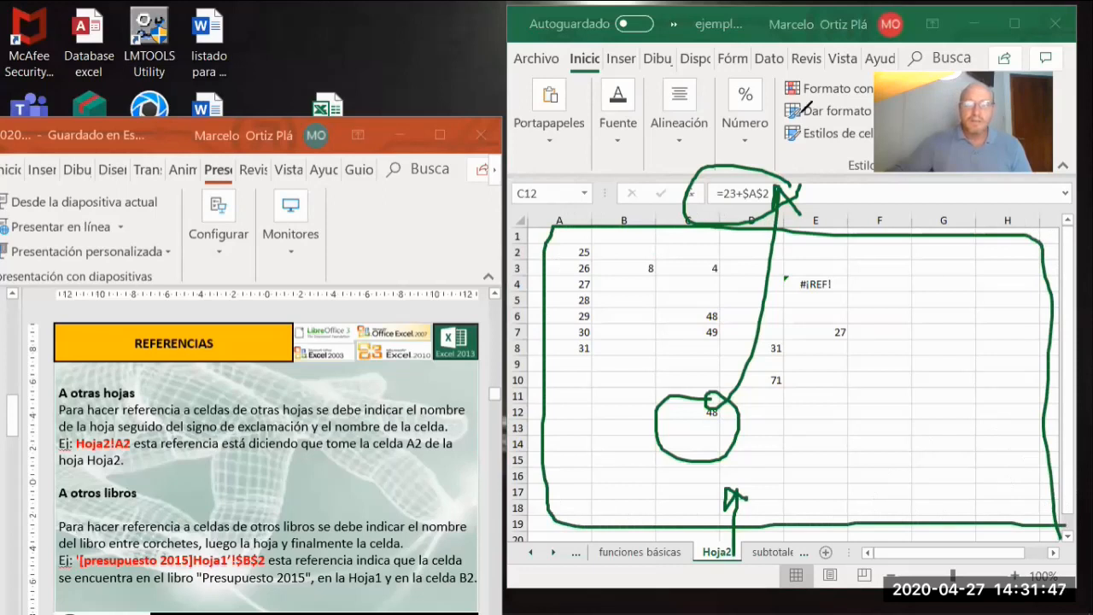
{"action": "left_click", "coordinate": [801, 112]}
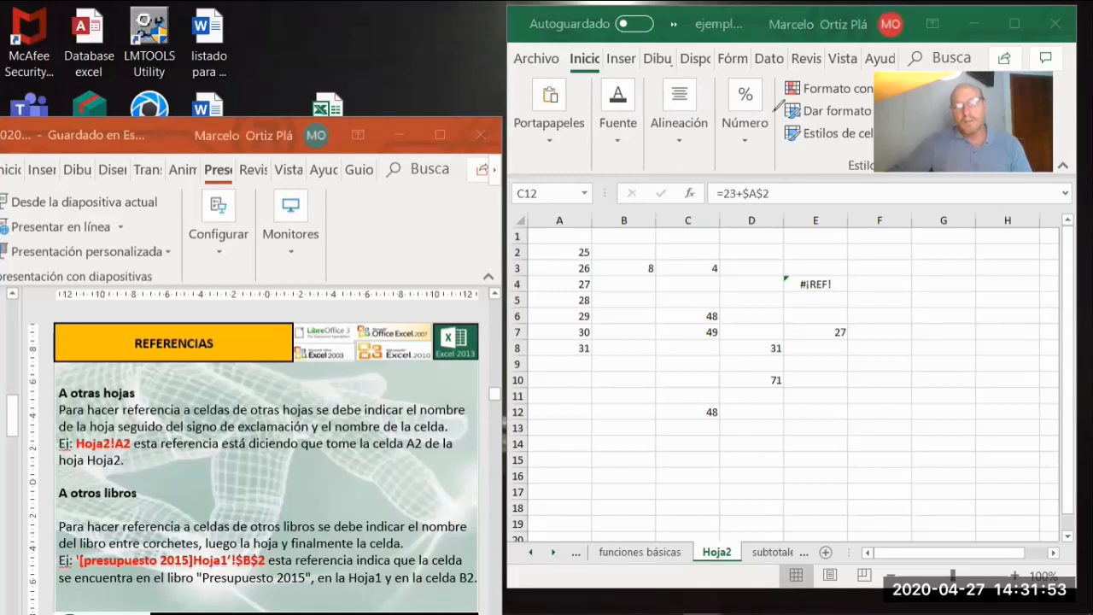
Review the formula of cell C12 on Hoja2 and move the selection to empty cell E14
{"action": "left_click", "coordinate": [688, 413]}
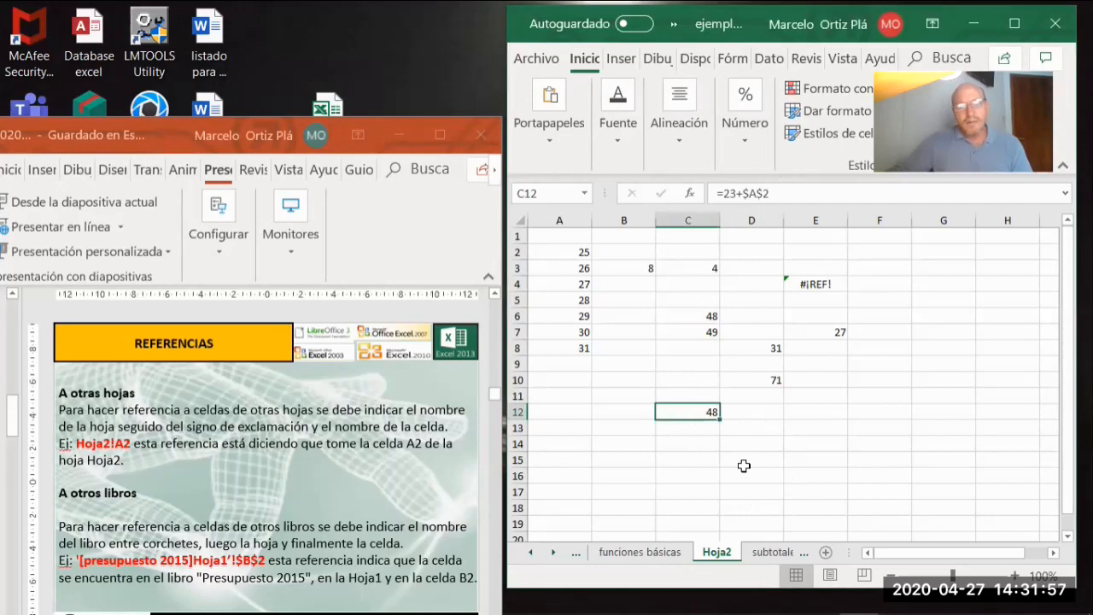
{"action": "left_click", "coordinate": [784, 445]}
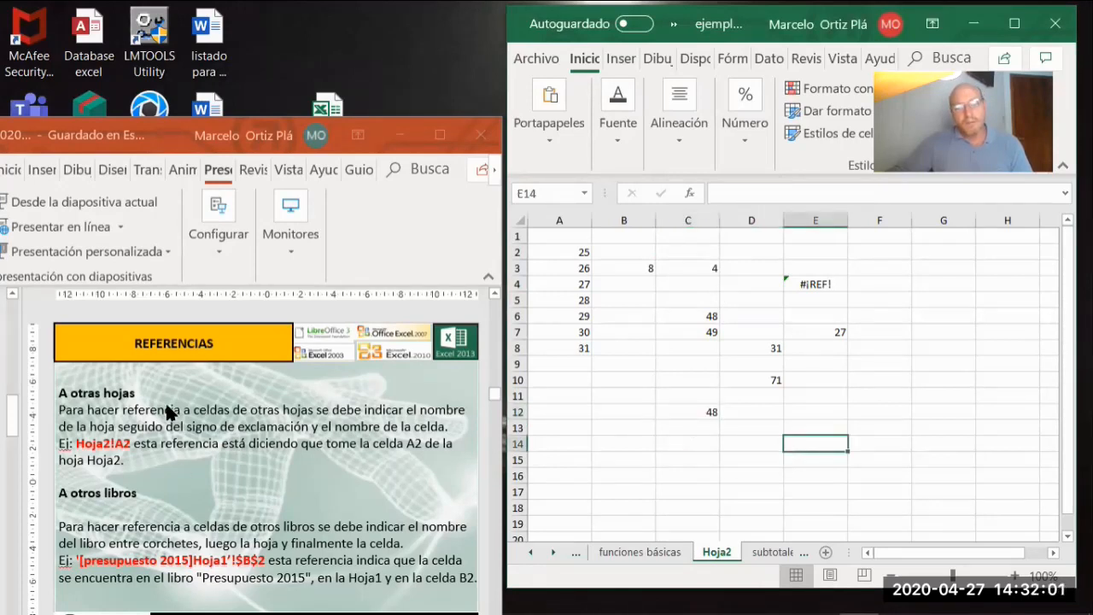
Try auto-hiding the presentation's ribbon, and return its window to the smaller size beside the workbook
{"action": "left_click", "coordinate": [363, 137]}
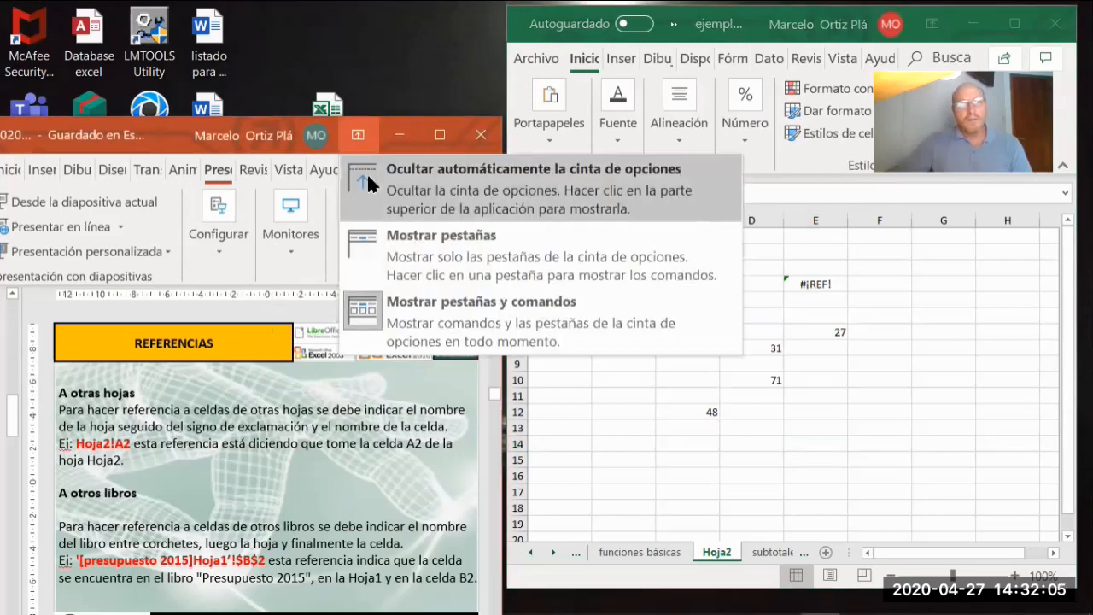
{"action": "left_click", "coordinate": [366, 172]}
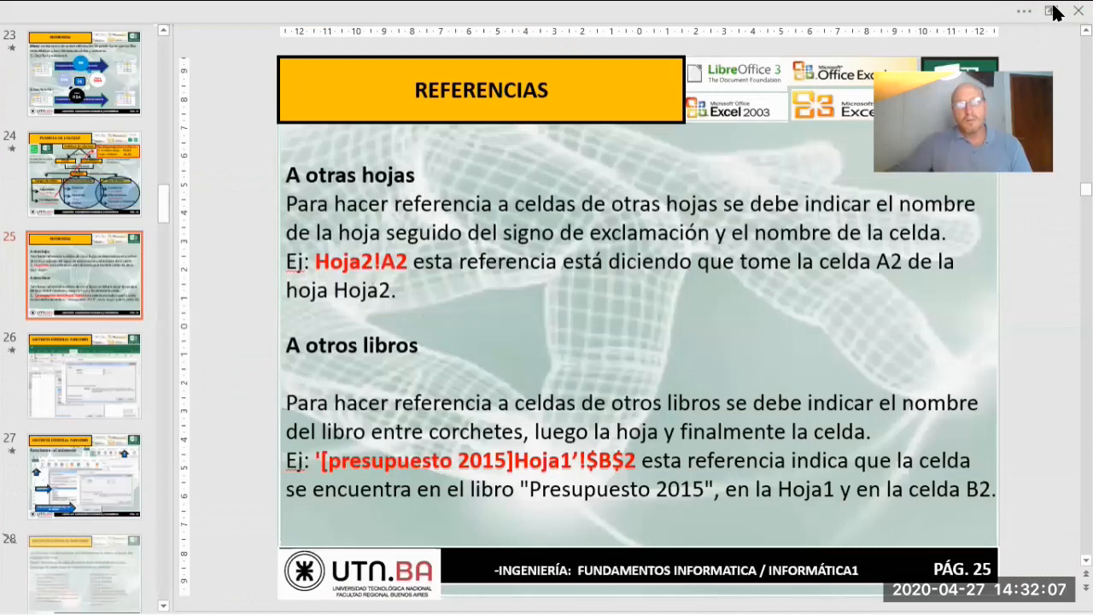
{"action": "left_click", "coordinate": [1055, 11]}
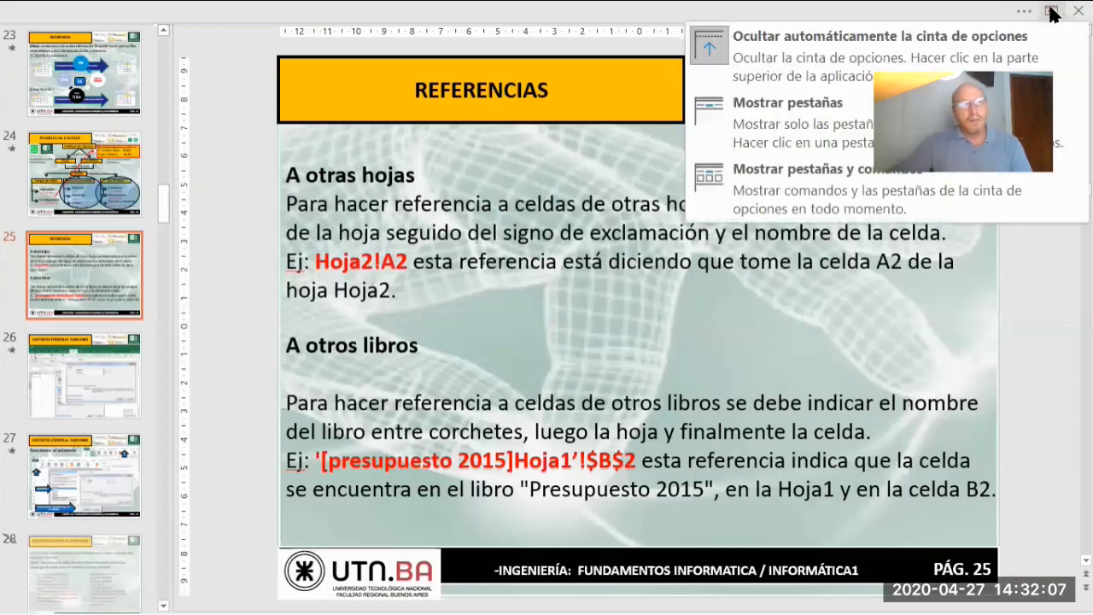
{"action": "left_click", "coordinate": [982, 8]}
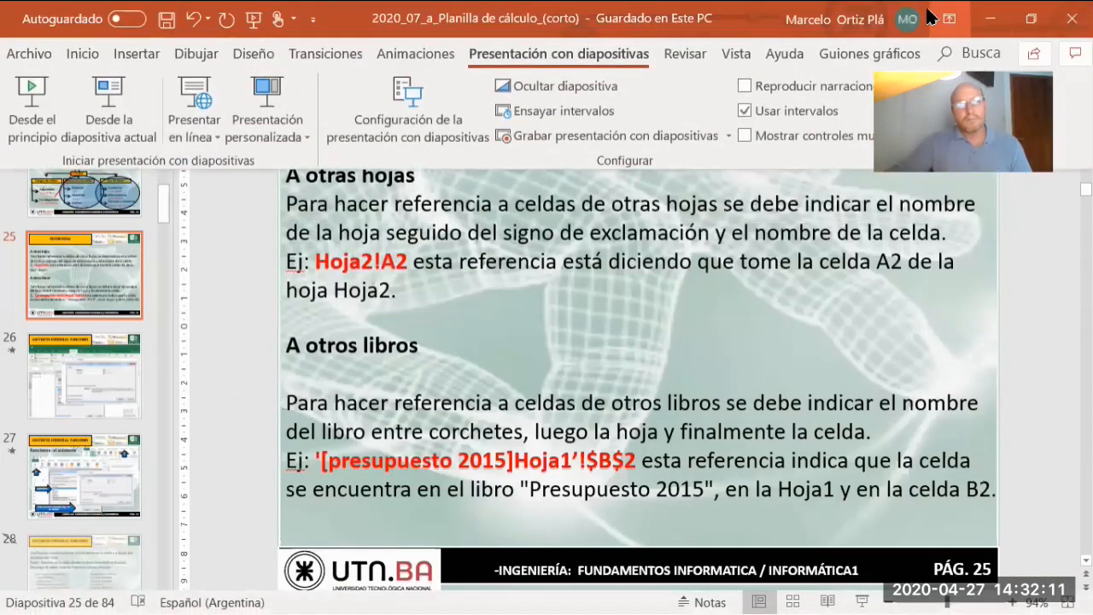
{"action": "left_click", "coordinate": [1032, 22]}
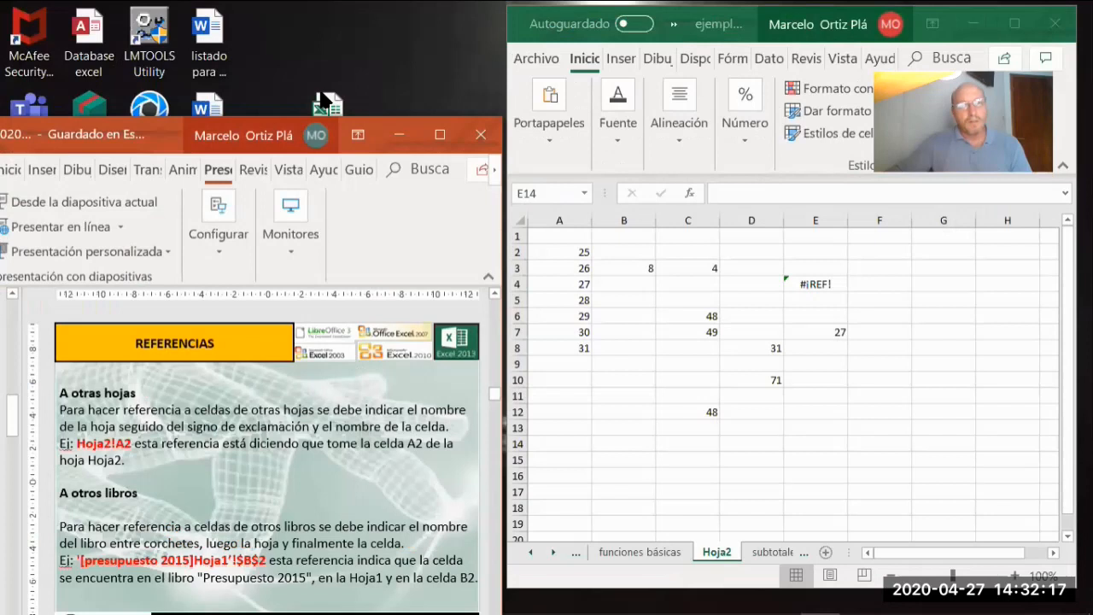
Move the presentation window up so the whole REFERENCIAS slide shows, keeping its ribbon set to "Mostrar pestañas y comandos"
{"action": "left_click_drag", "start_coordinate": [291, 128], "coordinate": [325, 92]}
{"action": "left_click", "coordinate": [393, 99]}
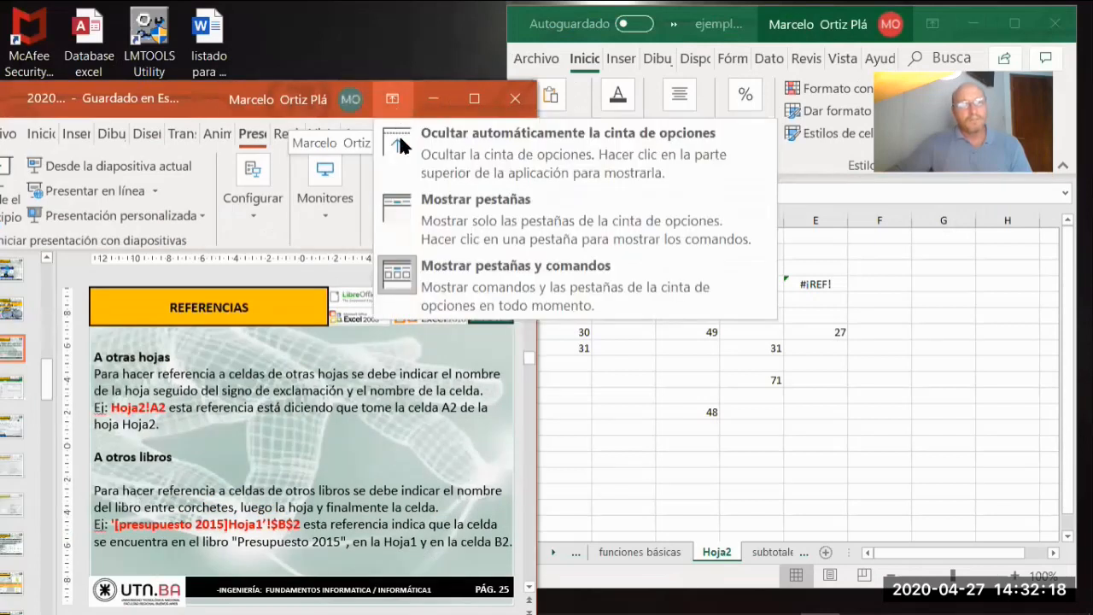
{"action": "left_click", "coordinate": [429, 288]}
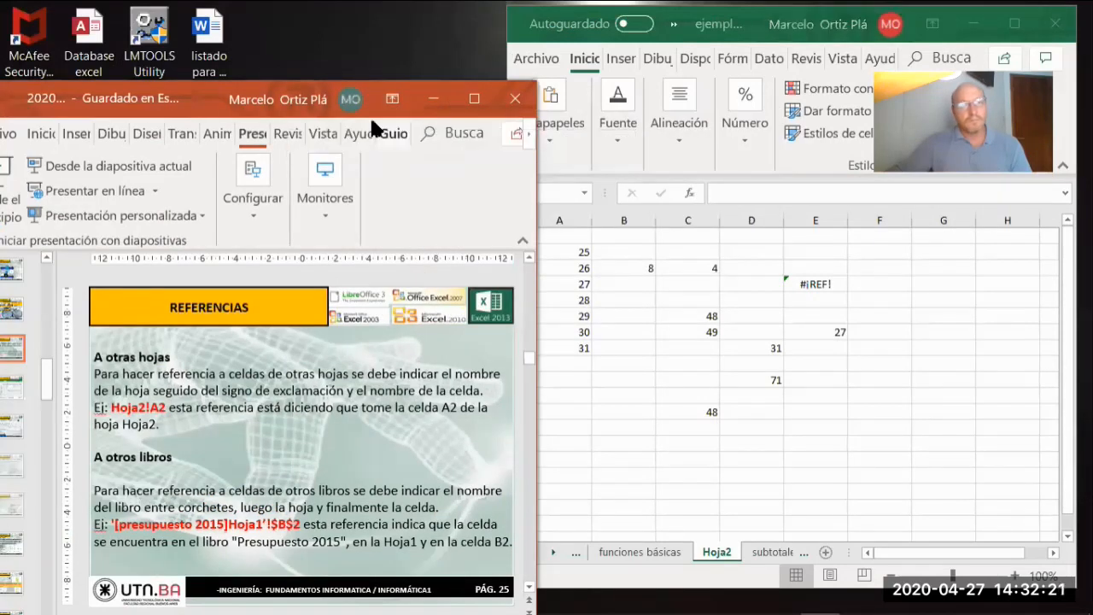
Auto-hide the presentation's ribbon once more, and go back to the smaller window with tabs and commands
{"action": "left_click", "coordinate": [407, 103]}
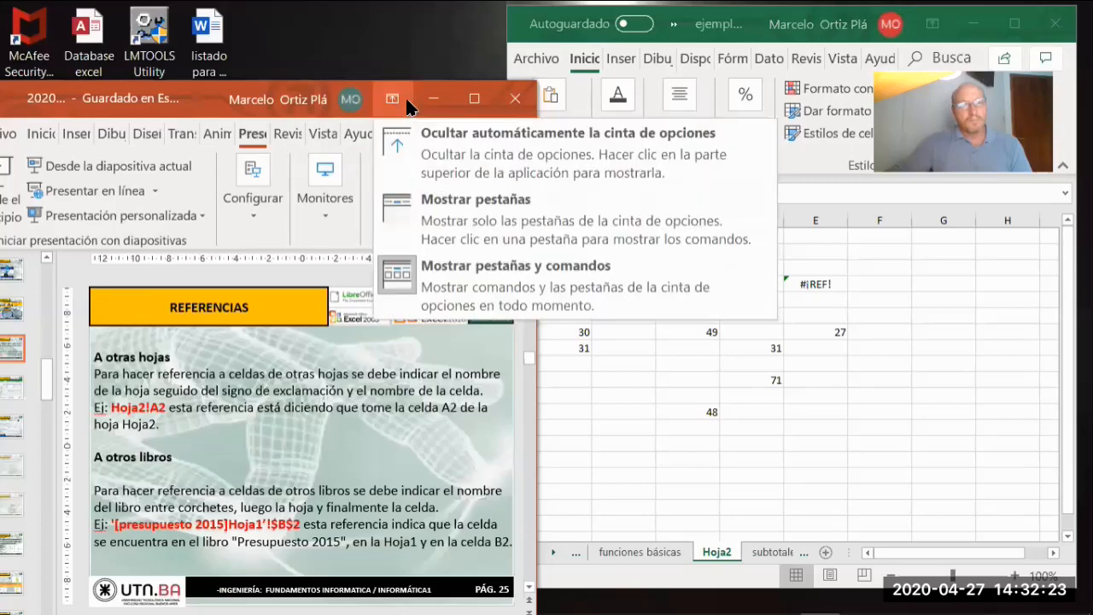
{"action": "left_click", "coordinate": [408, 136]}
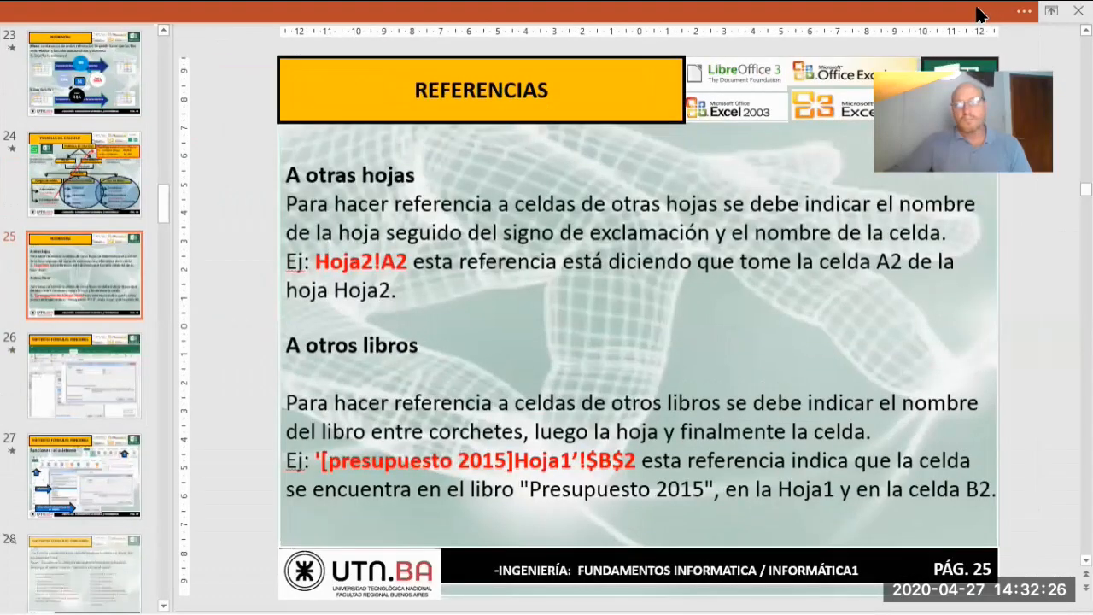
{"action": "left_click", "coordinate": [1025, 19]}
{"action": "left_click", "coordinate": [1028, 19]}
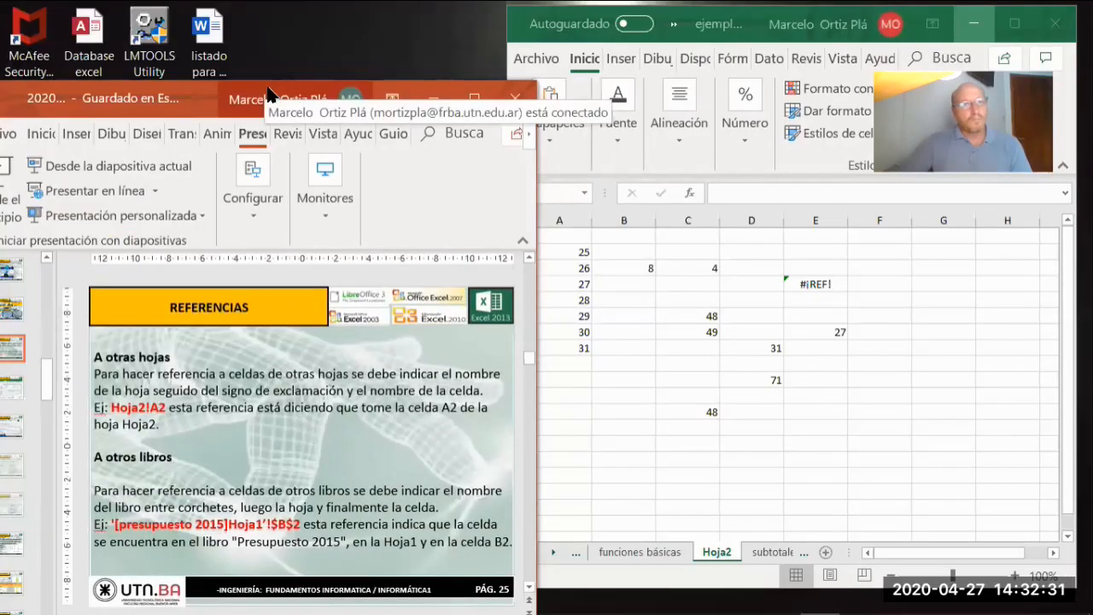
Move the presentation window up level with the workbook window and zoom its slide to 80%
{"action": "left_click_drag", "start_coordinate": [268, 88], "coordinate": [239, 4]}
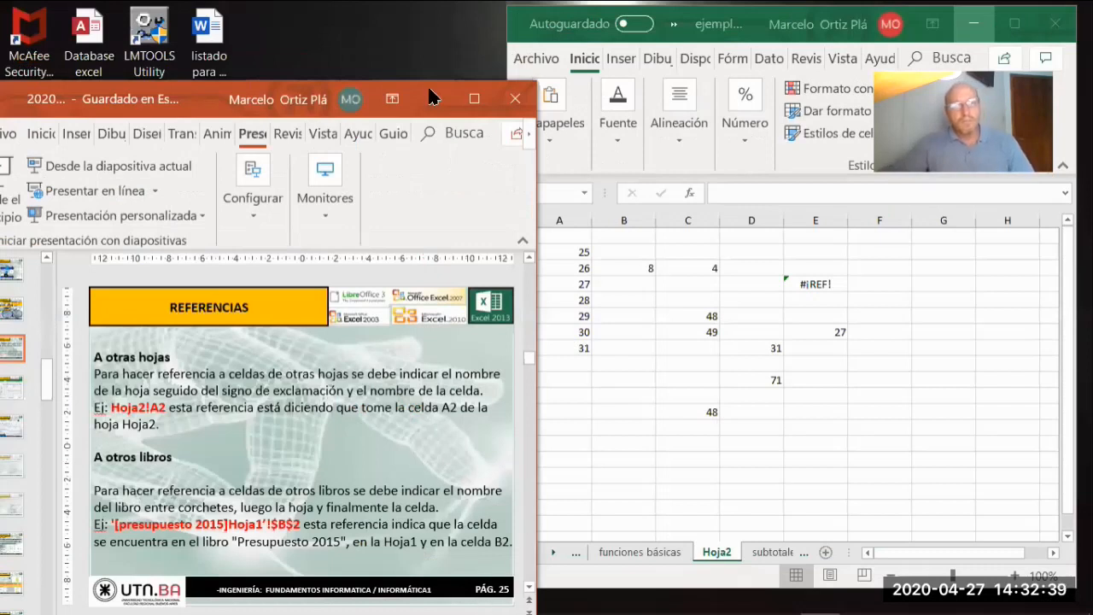
{"action": "left_click_drag", "start_coordinate": [252, 100], "coordinate": [229, 11]}
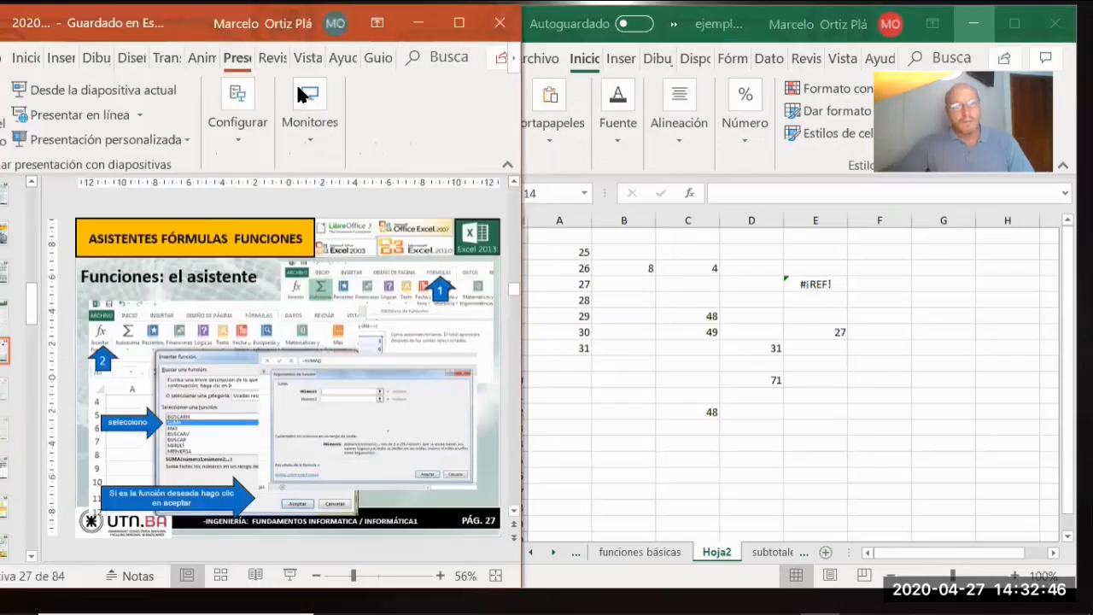
{"action": "left_click", "coordinate": [440, 576]}
{"action": "left_click", "coordinate": [440, 576]}
{"action": "left_click", "coordinate": [441, 577]}
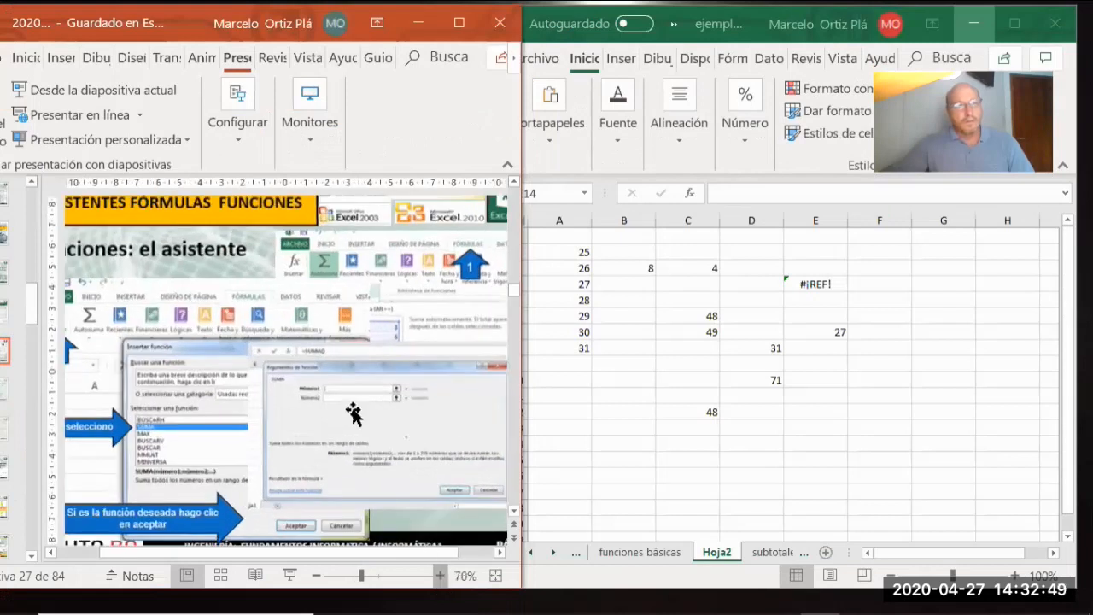
Maximise the presentation, bring up the REFERENCIAS slide (25), and restore the smaller window beside the workbook
{"action": "left_click", "coordinate": [212, 23]}
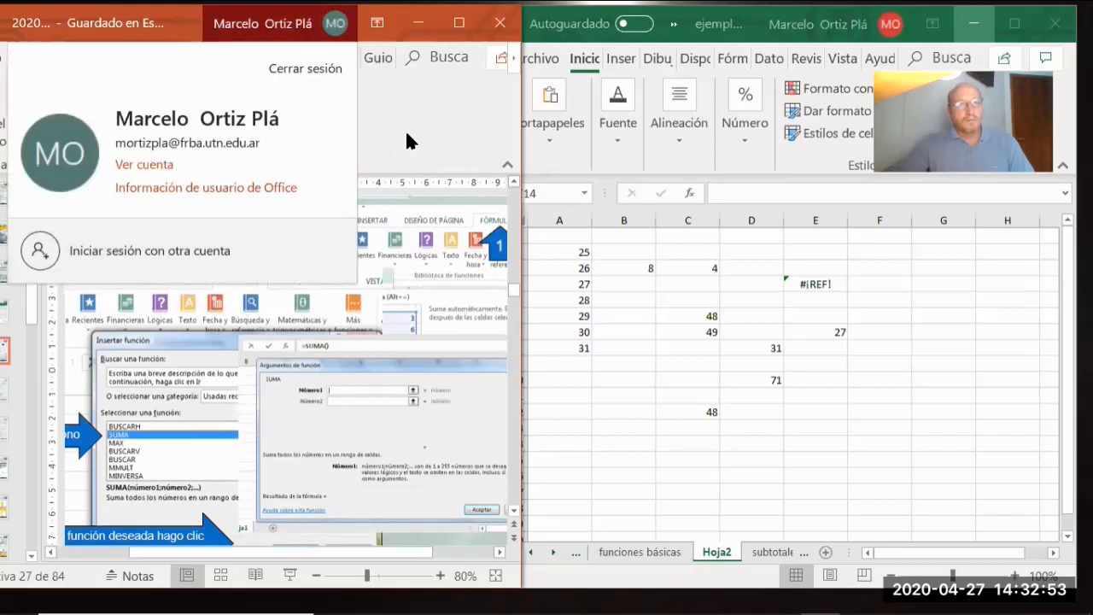
{"action": "left_click", "coordinate": [449, 93]}
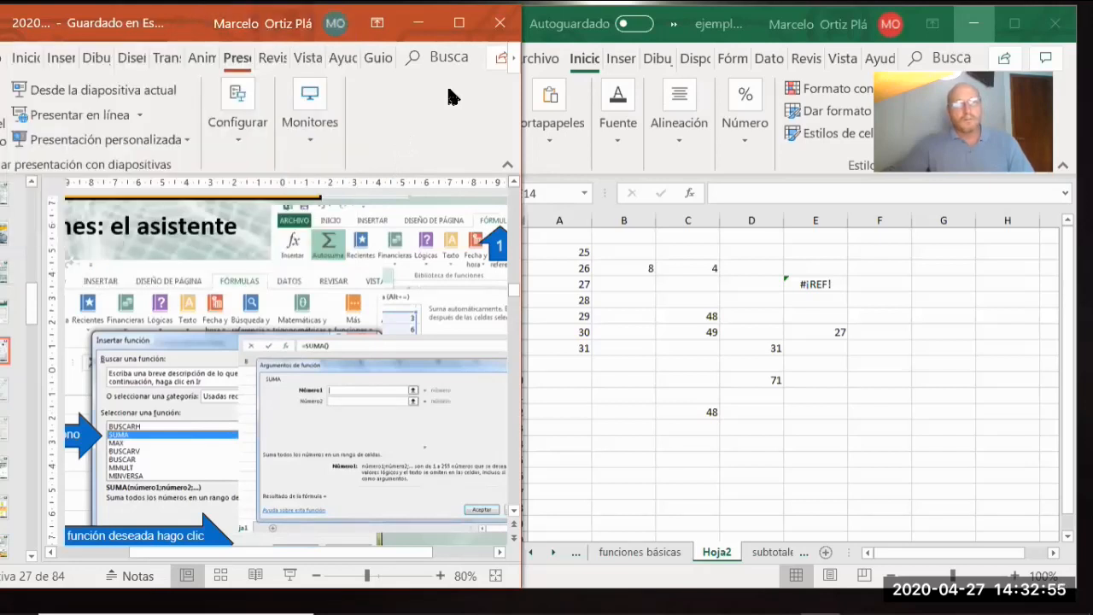
{"action": "left_click", "coordinate": [459, 23]}
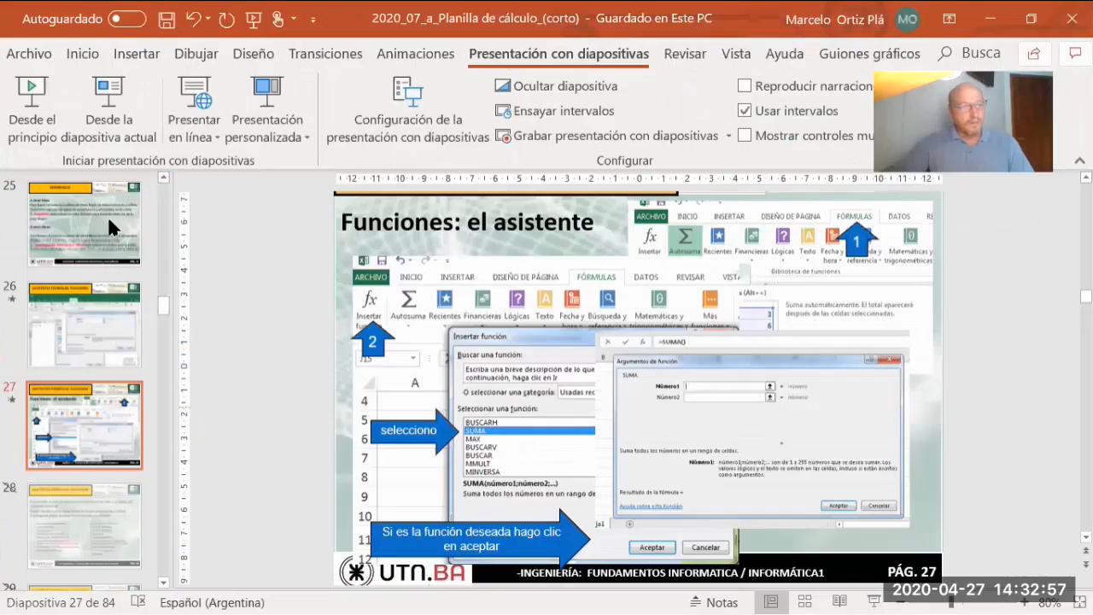
{"action": "left_click", "coordinate": [1037, 19]}
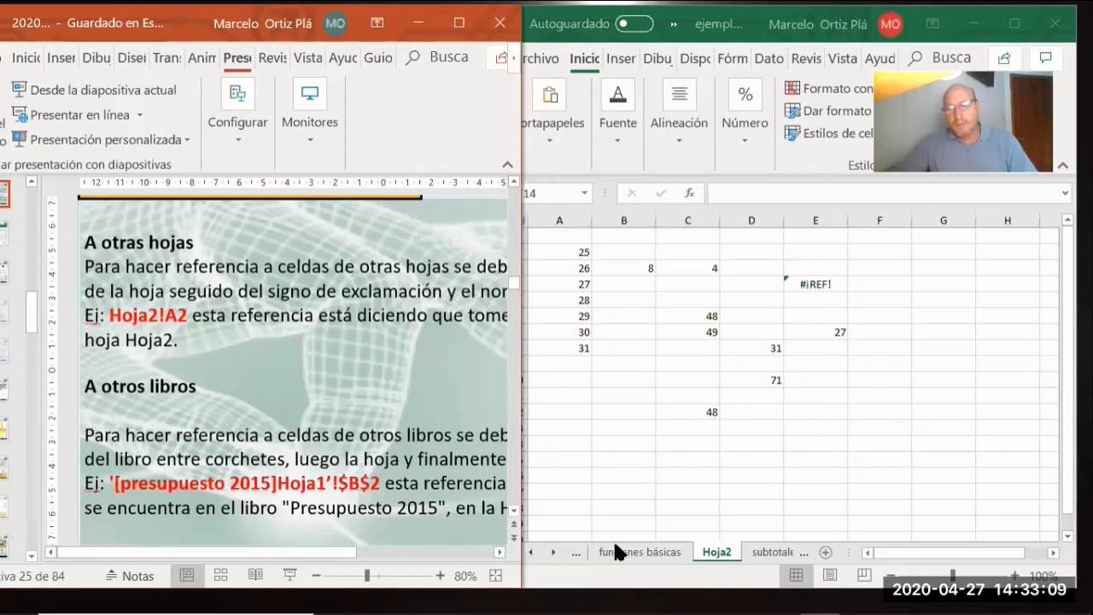
In cell E12 of Hoja2, enter a formula adding C12 and cell B11 of the sheet funciones básicas
{"action": "left_click", "coordinate": [698, 434]}
{"action": "left_click", "coordinate": [684, 413]}
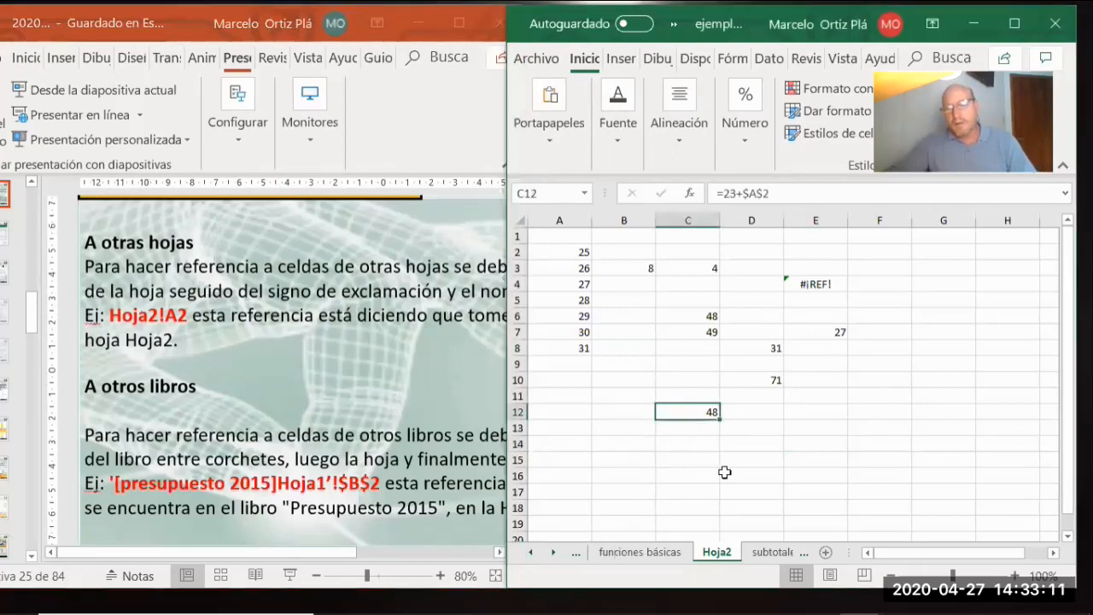
{"action": "left_click", "coordinate": [831, 411]}
{"action": "type", "text": "+"}
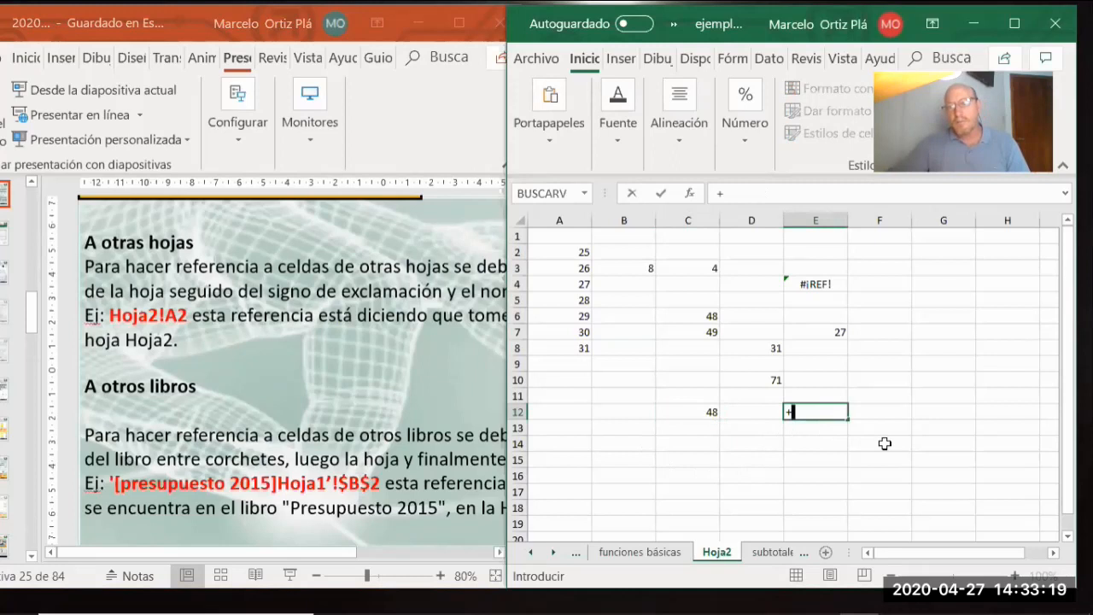
{"action": "left_click", "coordinate": [675, 413]}
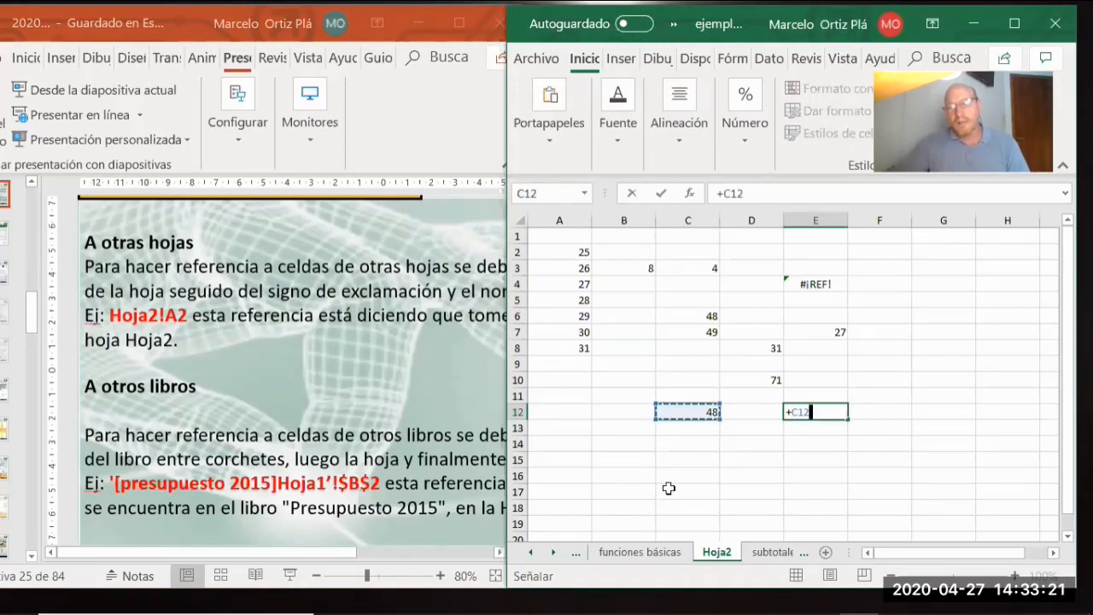
{"action": "type", "text": "+"}
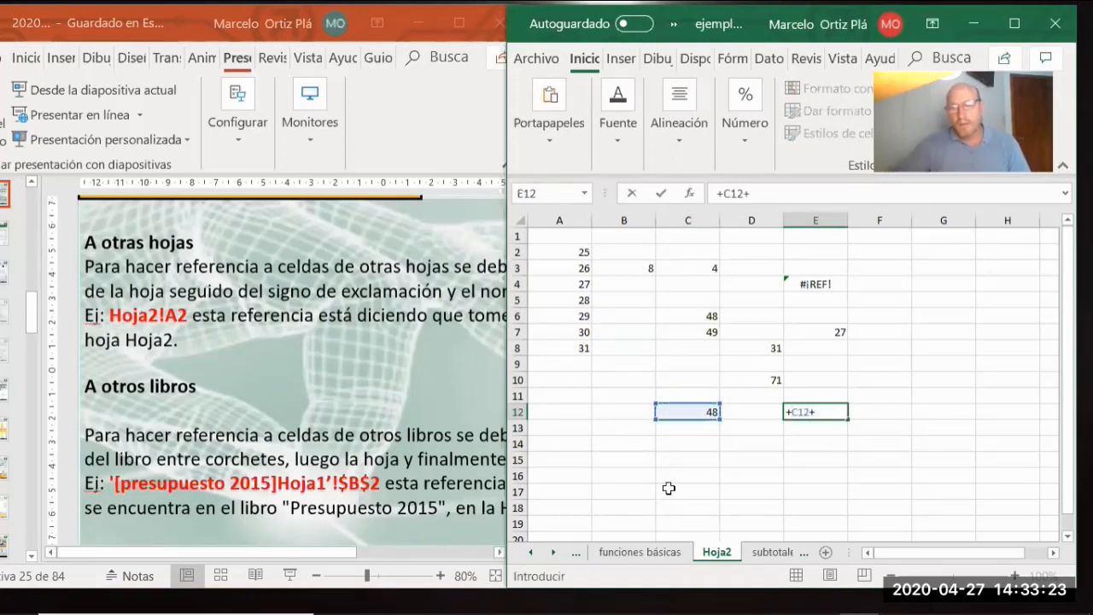
{"action": "left_click", "coordinate": [654, 556]}
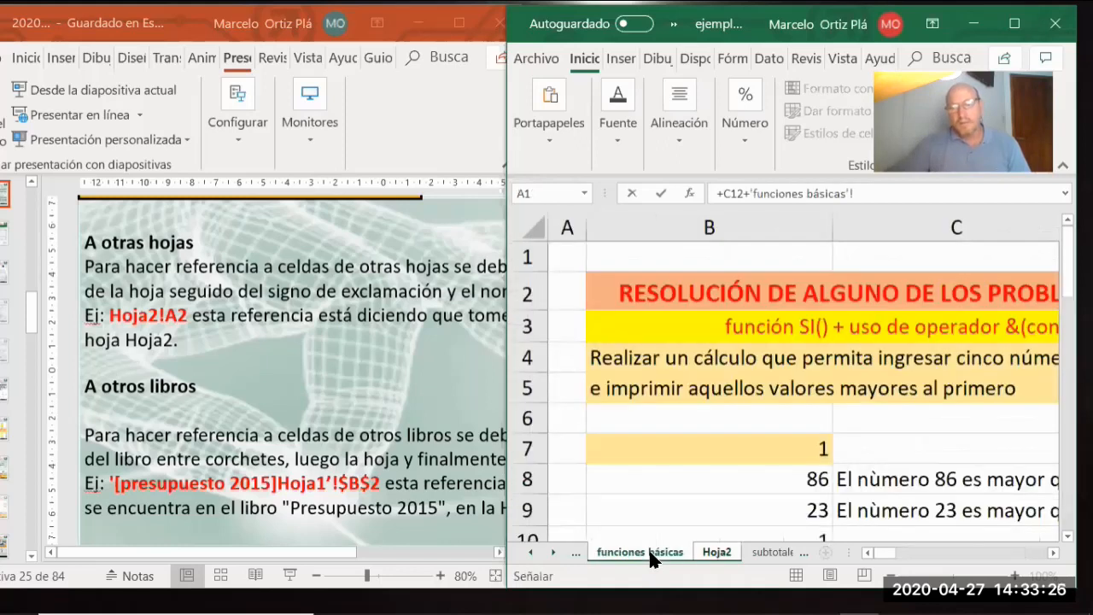
{"action": "scroll", "coordinate": [690, 471], "scroll_direction": "down", "scroll_amount": 1}
{"action": "left_click", "coordinate": [672, 478]}
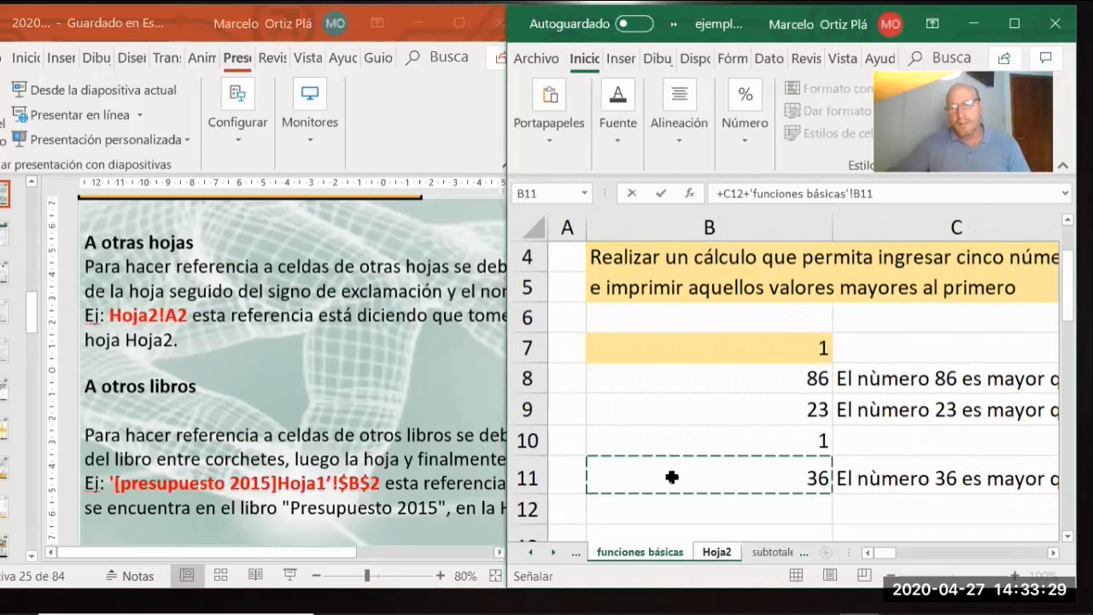
{"action": "key", "text": "Return"}
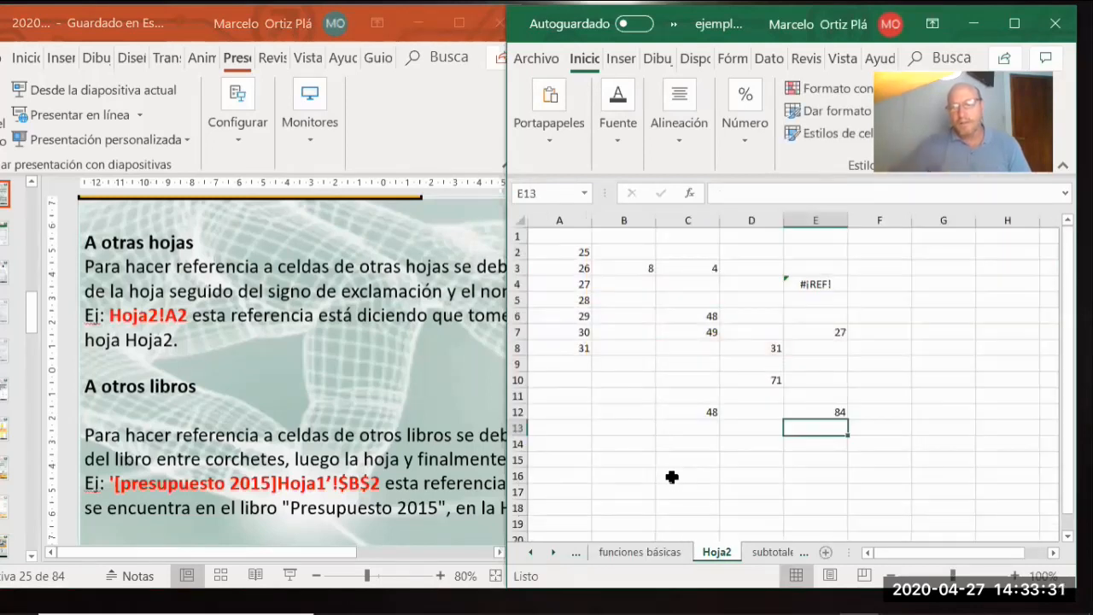
Open E12's formula for editing, underline its sheet name and B11 reference in green, and draw a large exclamation mark around column F
{"action": "left_click", "coordinate": [806, 410]}
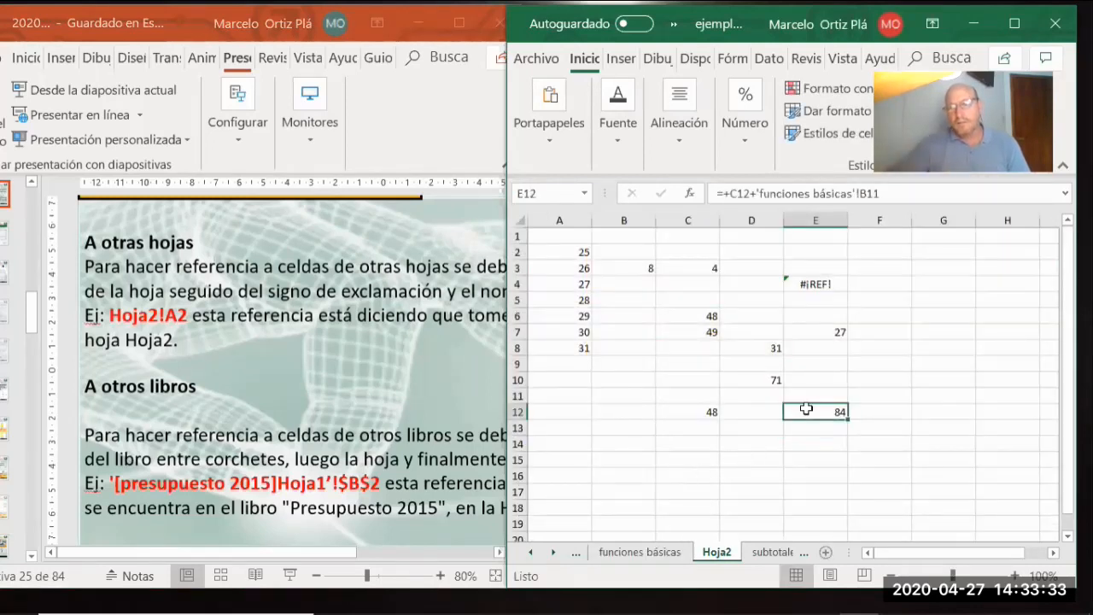
{"action": "left_click", "coordinate": [777, 193]}
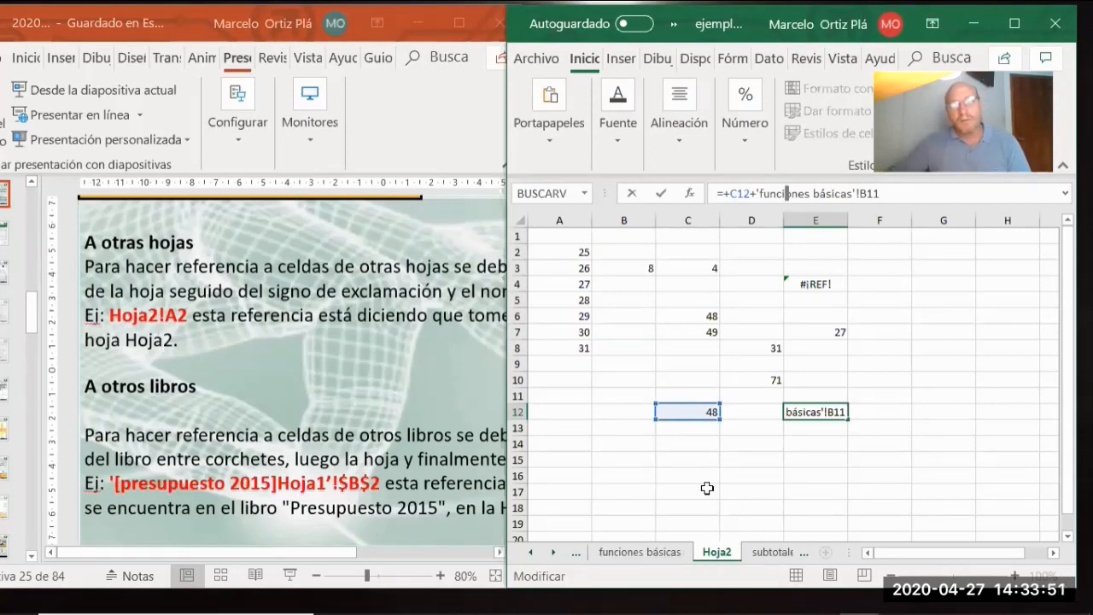
{"action": "left_click", "coordinate": [817, 161]}
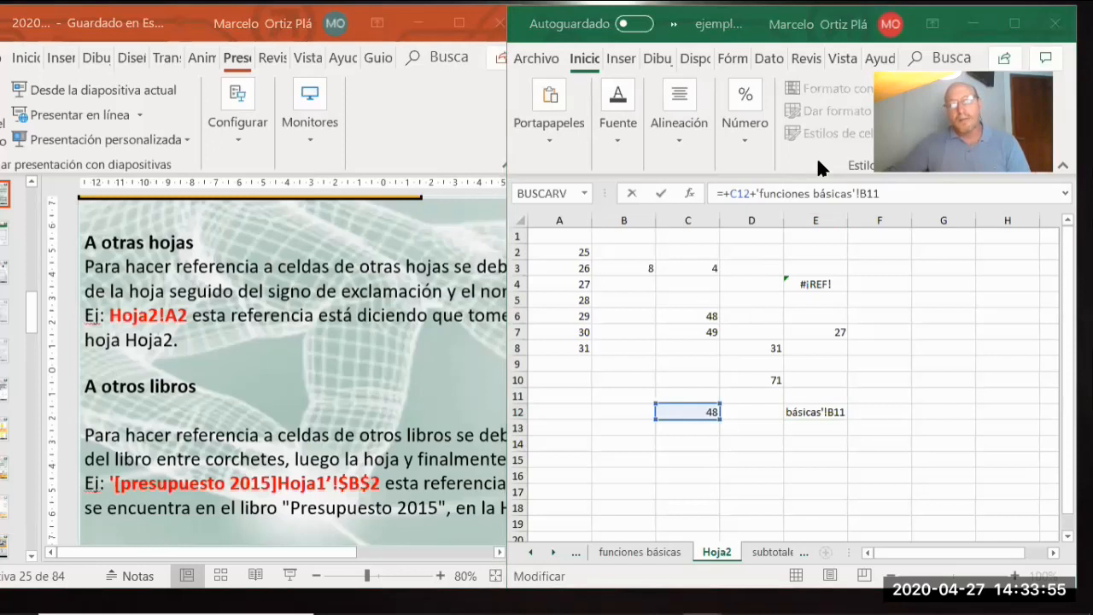
{"action": "left_click", "coordinate": [817, 161]}
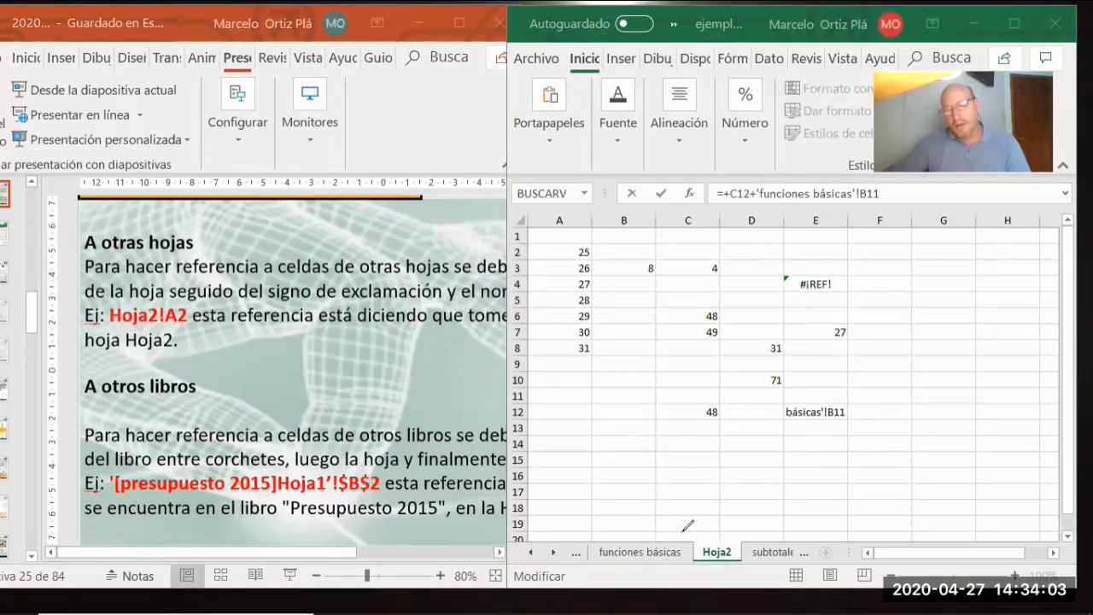
{"action": "left_click_drag", "start_coordinate": [755, 194], "coordinate": [850, 203]}
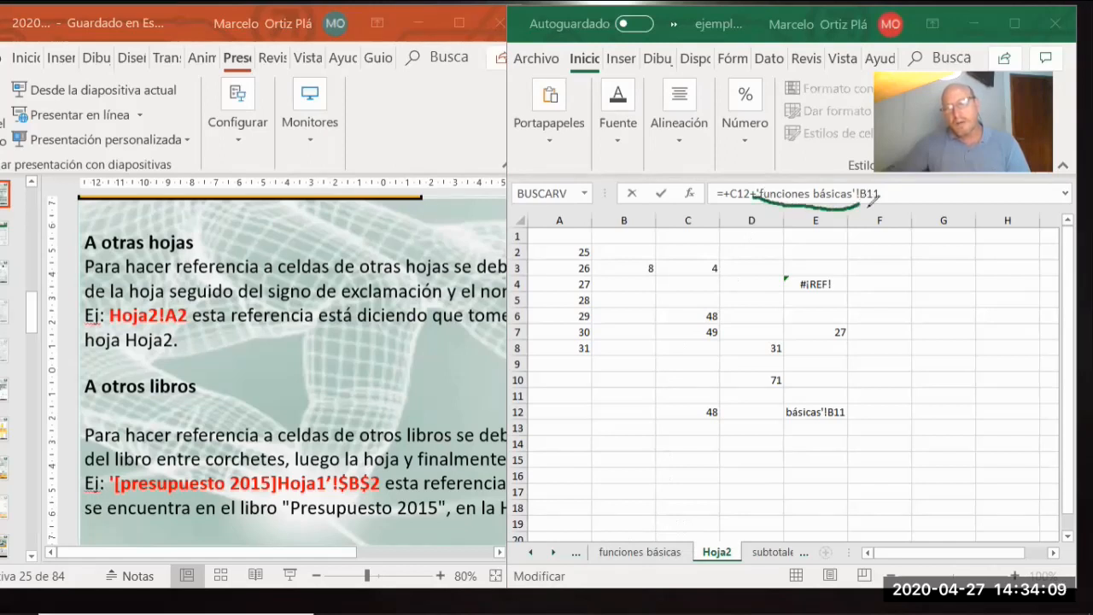
{"action": "mouse_move", "coordinate": [907, 275]}
{"action": "left_mouse_down"}
{"action": "mouse_move", "coordinate": [897, 350]}
{"action": "mouse_move", "coordinate": [912, 353]}
{"action": "mouse_move", "coordinate": [912, 284]}
{"action": "left_mouse_up"}
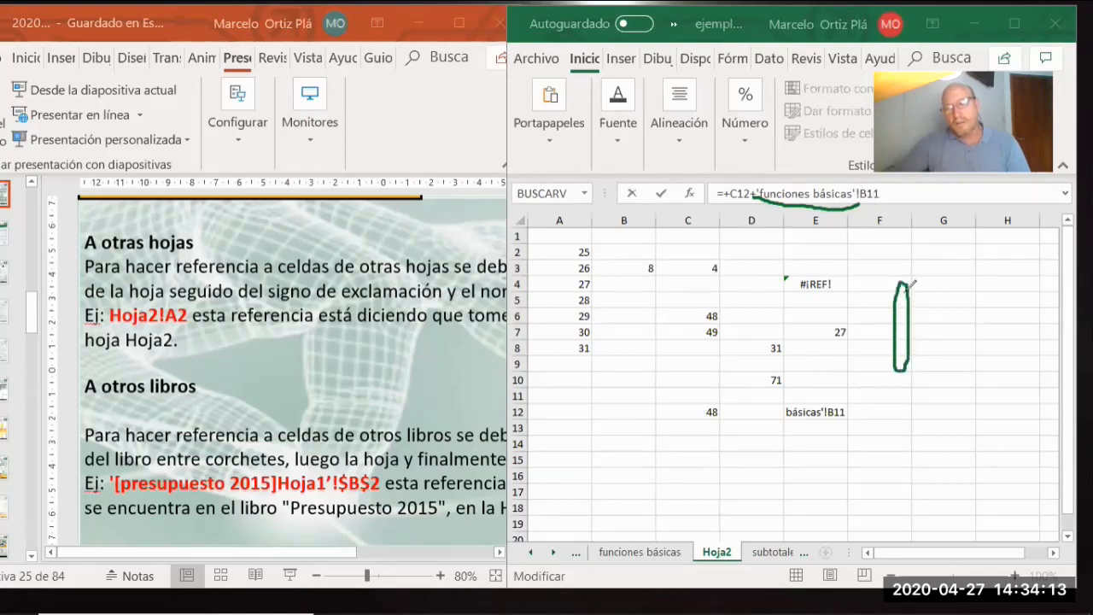
{"action": "mouse_move", "coordinate": [909, 384]}
{"action": "left_mouse_down"}
{"action": "mouse_move", "coordinate": [900, 402]}
{"action": "mouse_move", "coordinate": [904, 386]}
{"action": "left_mouse_up"}
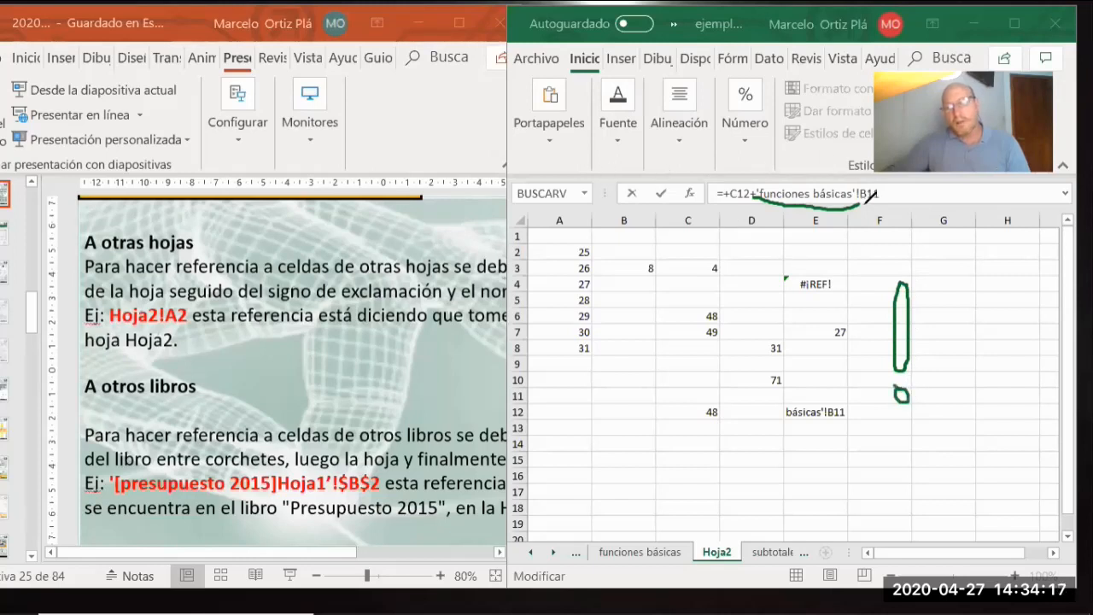
{"action": "left_click_drag", "start_coordinate": [865, 205], "coordinate": [893, 203]}
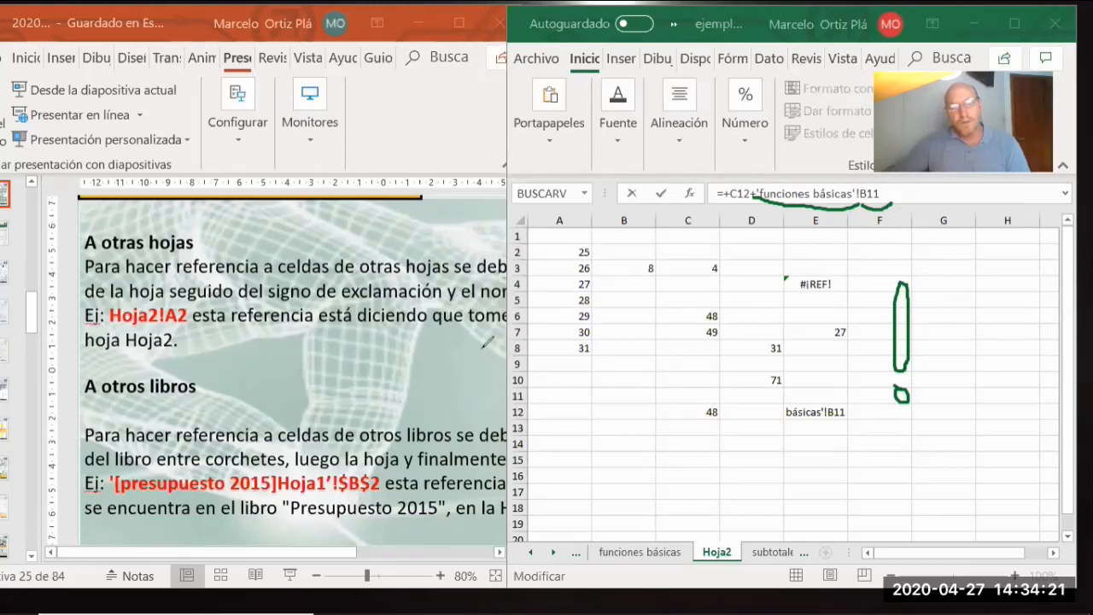
Circle the Hoja2!A2 example on the slide and cell C12 in green, with an arrow from C12 toward row 18
{"action": "mouse_move", "coordinate": [145, 288]}
{"action": "left_mouse_down"}
{"action": "mouse_move", "coordinate": [119, 343]}
{"action": "mouse_move", "coordinate": [209, 284]}
{"action": "mouse_move", "coordinate": [150, 282]}
{"action": "left_mouse_up"}
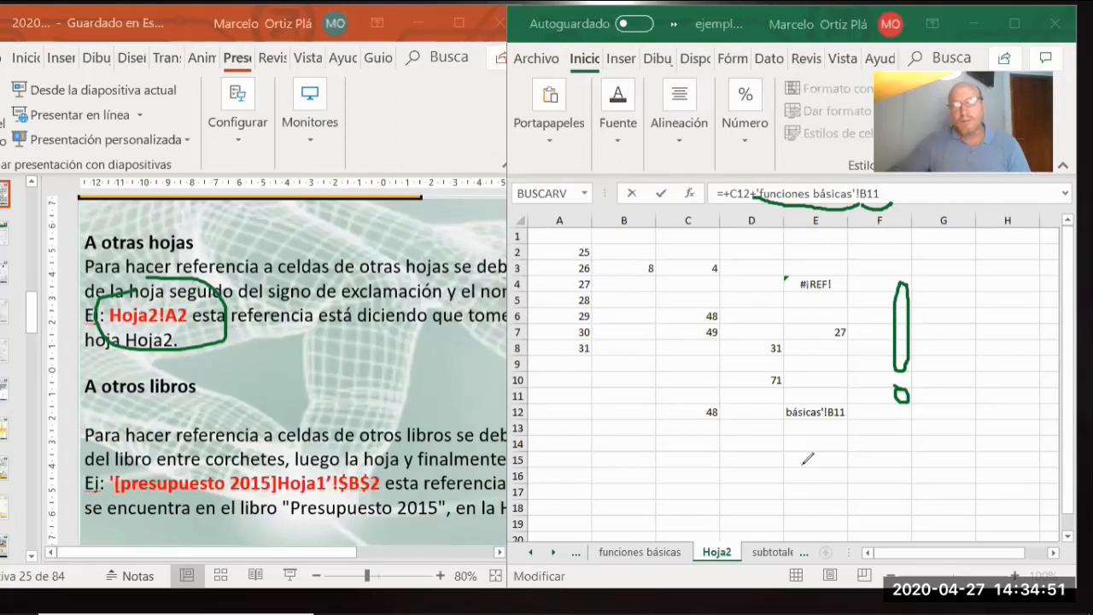
{"action": "mouse_move", "coordinate": [651, 403]}
{"action": "left_mouse_down"}
{"action": "mouse_move", "coordinate": [656, 437]}
{"action": "mouse_move", "coordinate": [697, 387]}
{"action": "left_mouse_up"}
{"action": "mouse_move", "coordinate": [668, 450]}
{"action": "left_mouse_down"}
{"action": "mouse_move", "coordinate": [597, 504]}
{"action": "mouse_move", "coordinate": [633, 504]}
{"action": "left_mouse_up"}
{"action": "left_click_drag", "start_coordinate": [653, 406], "coordinate": [693, 394]}
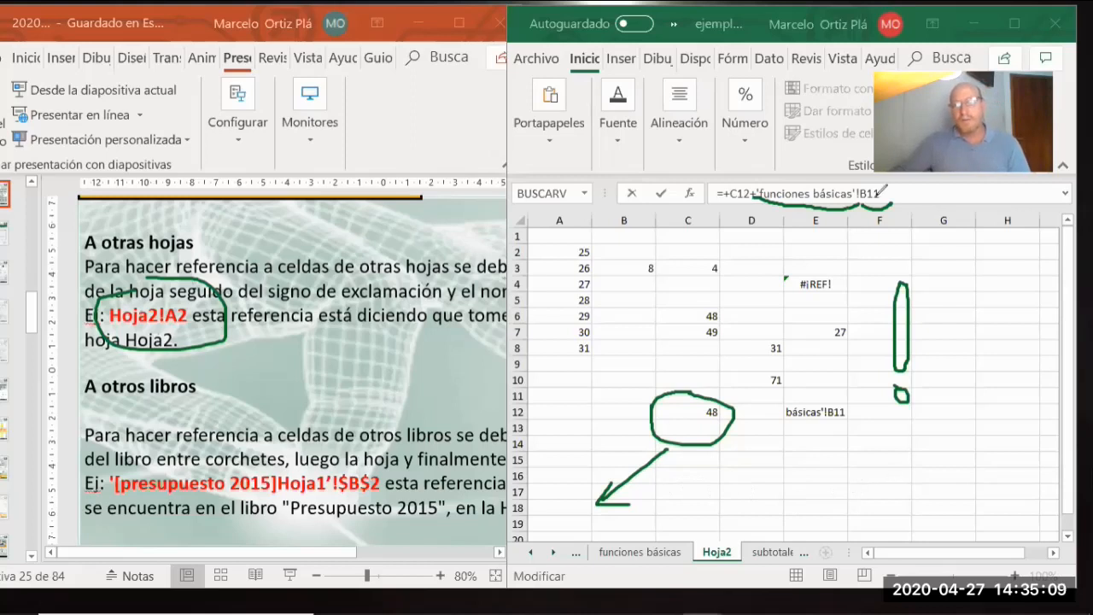
Close the editing of E12, and move the contents of D8 to G16 and of A6 to A16
{"action": "key", "text": "ctrl+Return"}
{"action": "left_click", "coordinate": [749, 350]}
{"action": "left_click_drag", "start_coordinate": [745, 356], "coordinate": [948, 481]}
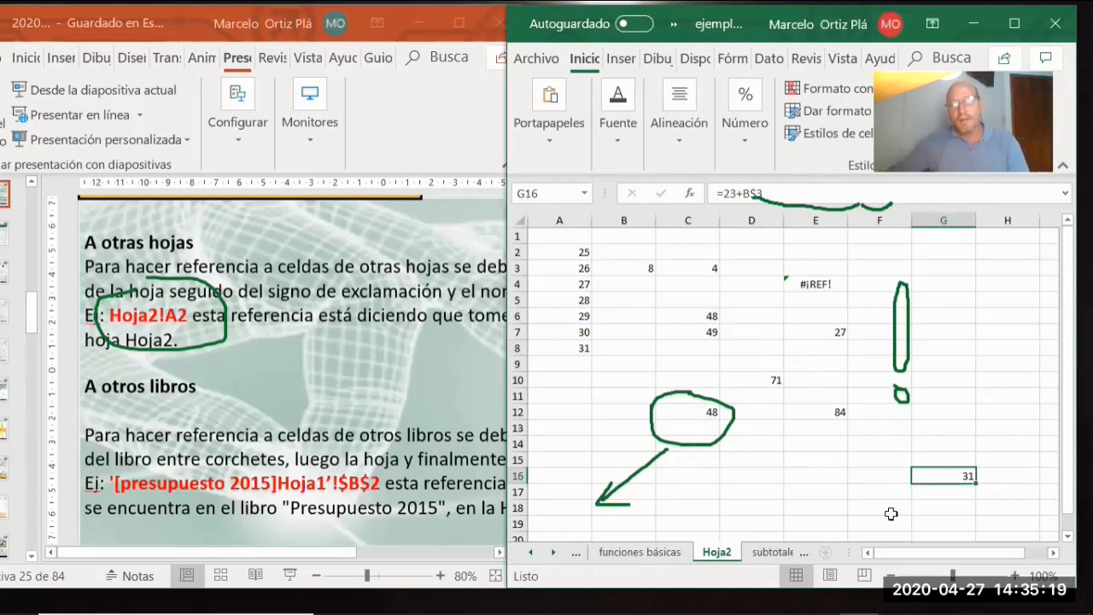
{"action": "left_click", "coordinate": [551, 315]}
{"action": "left_click_drag", "start_coordinate": [553, 324], "coordinate": [561, 477]}
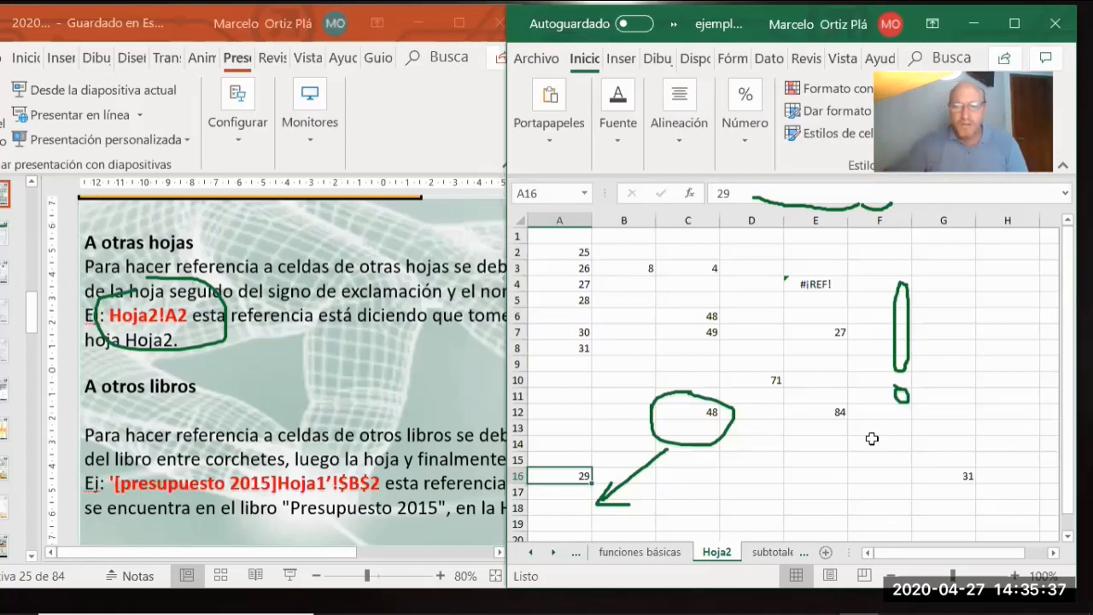
Fill cell E12 with yellow in the maximised workbook, and return its window to the smaller size beside the presentation
{"action": "left_click", "coordinate": [816, 333]}
{"action": "left_click", "coordinate": [811, 416]}
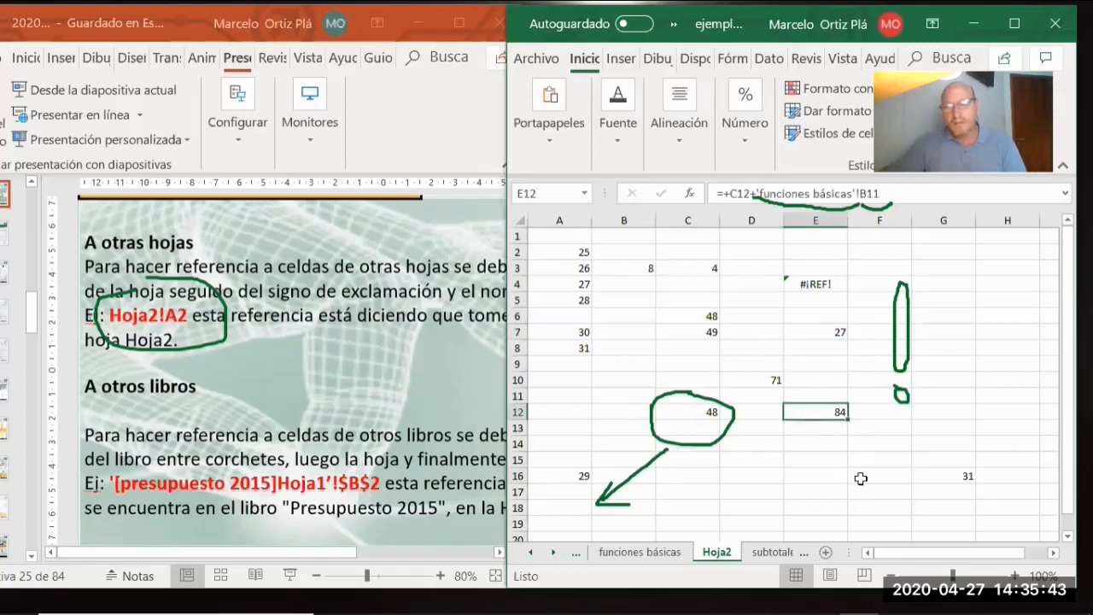
{"action": "left_click", "coordinate": [1014, 24]}
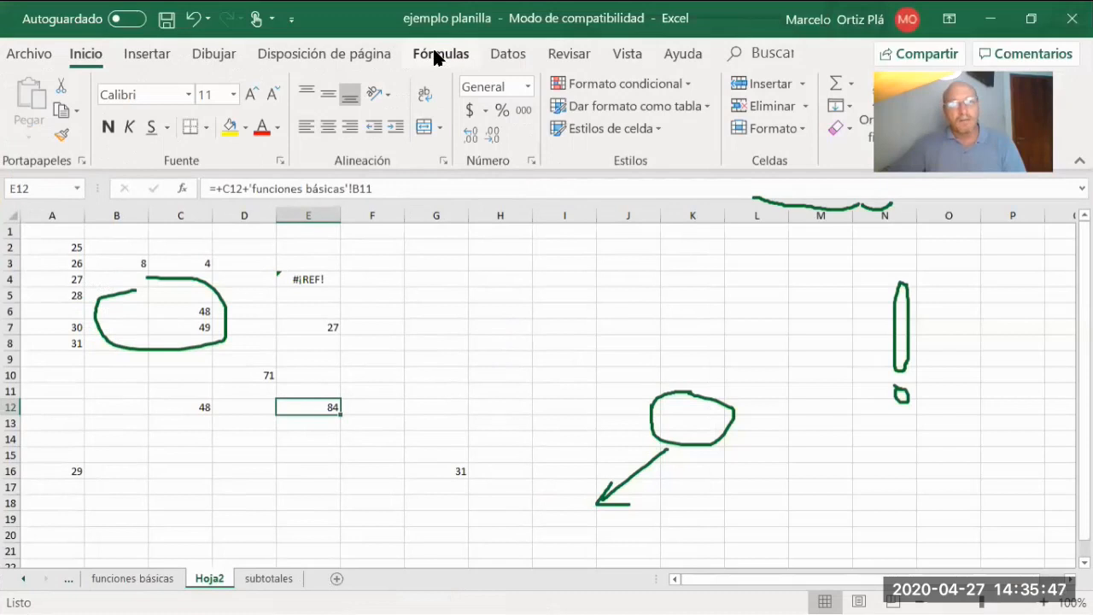
{"action": "left_click", "coordinate": [229, 127]}
{"action": "left_click", "coordinate": [498, 357]}
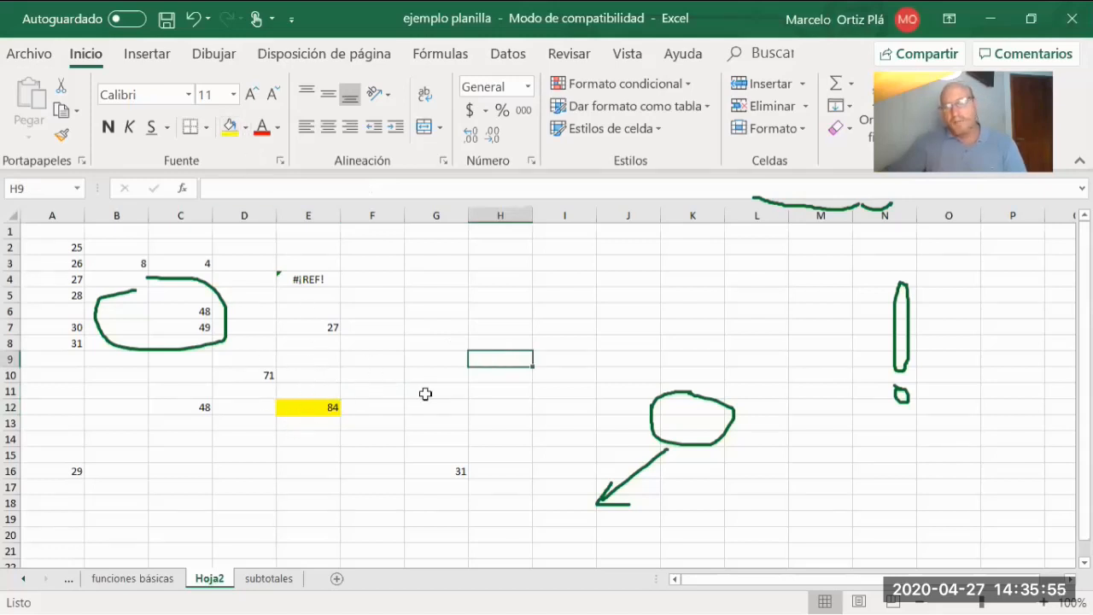
{"action": "left_click", "coordinate": [1032, 19]}
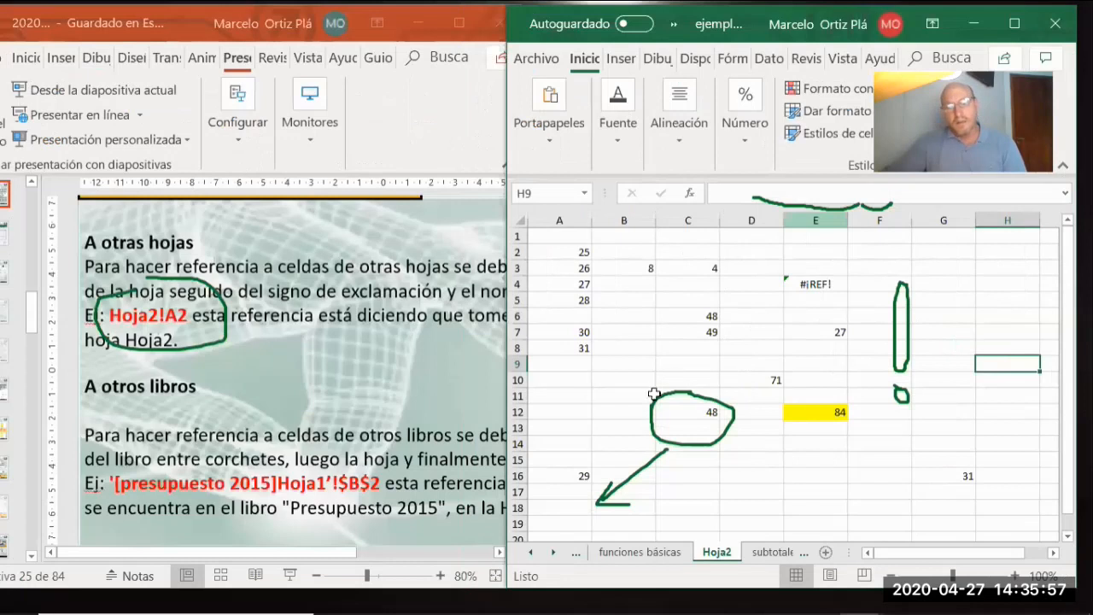
Review E12's formula and look up the referenced cell B11 on the sheet funciones básicas
{"action": "left_click", "coordinate": [803, 411]}
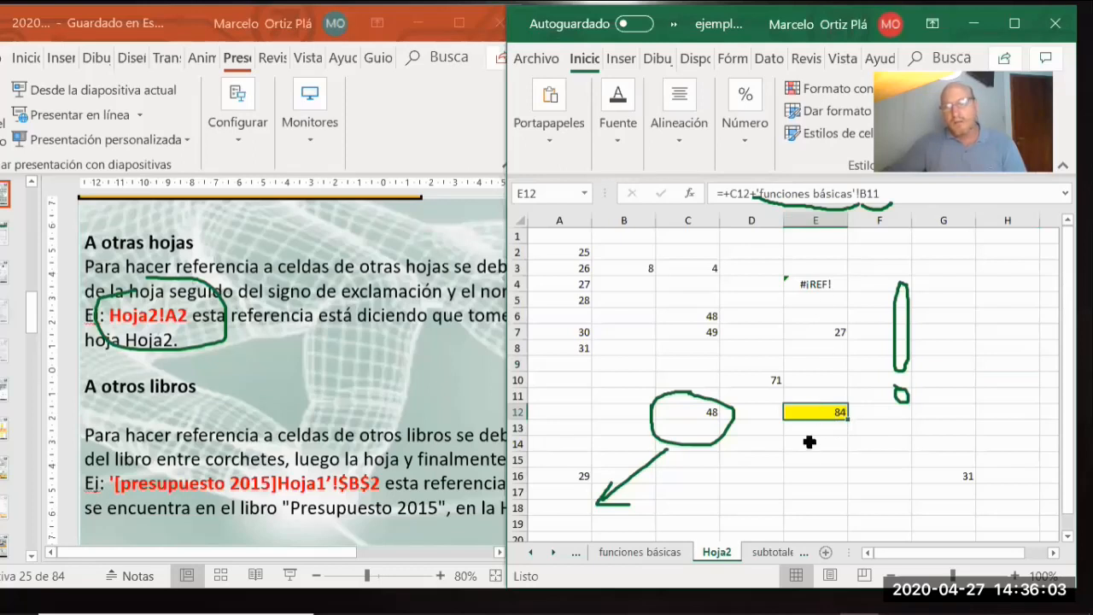
{"action": "left_click", "coordinate": [642, 553]}
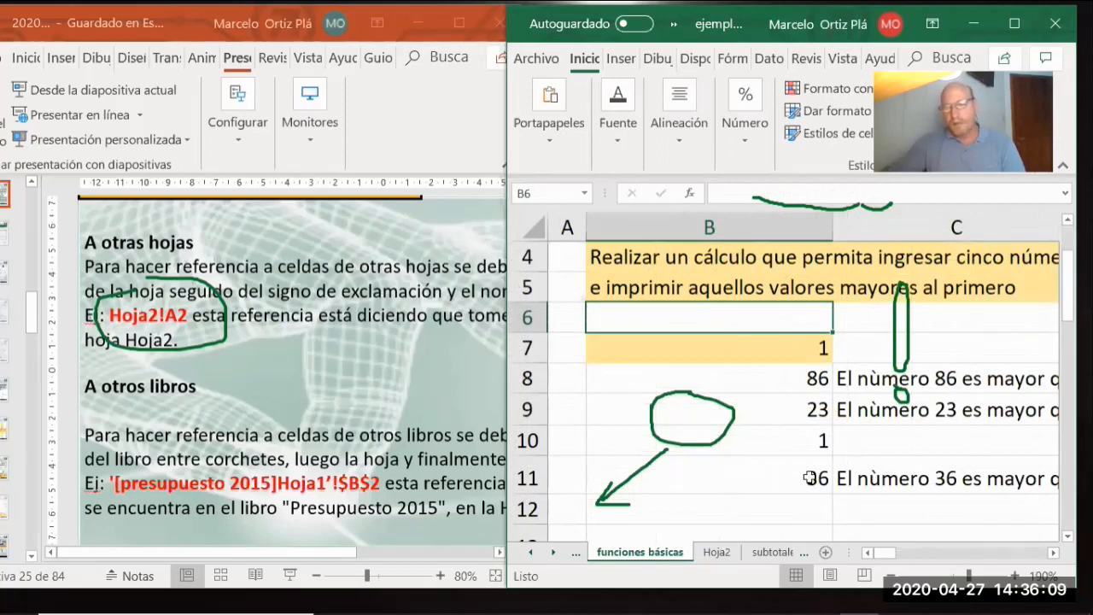
{"action": "scroll", "coordinate": [798, 469], "scroll_direction": "down", "scroll_amount": 1}
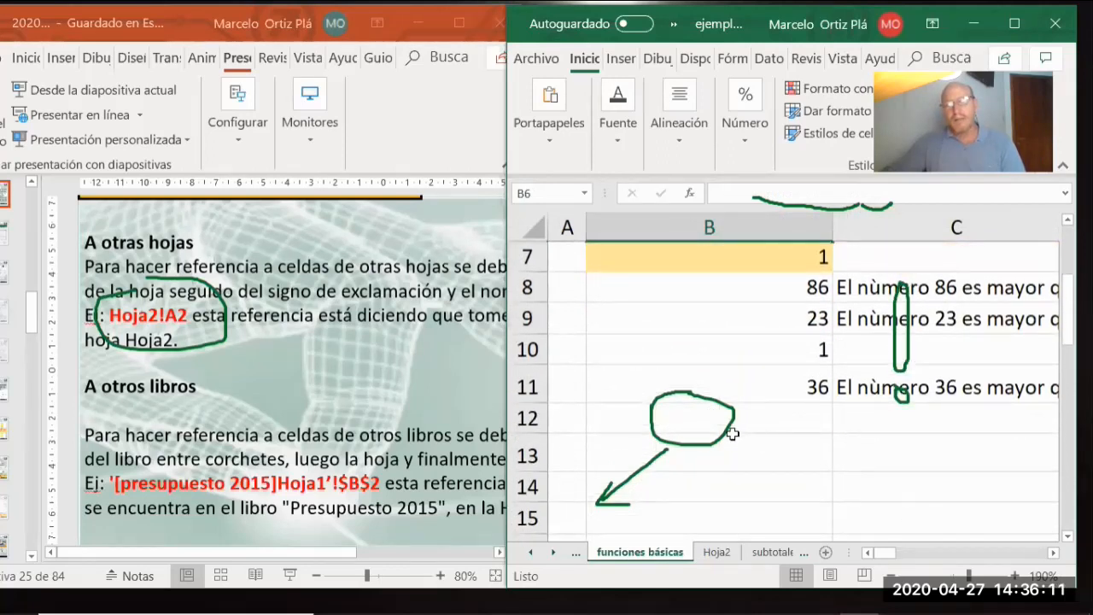
Erase all green drawings from the screen, and inspect cells B10 to B12 on funciones básicas, ending on B12
{"action": "left_click", "coordinate": [824, 53]}
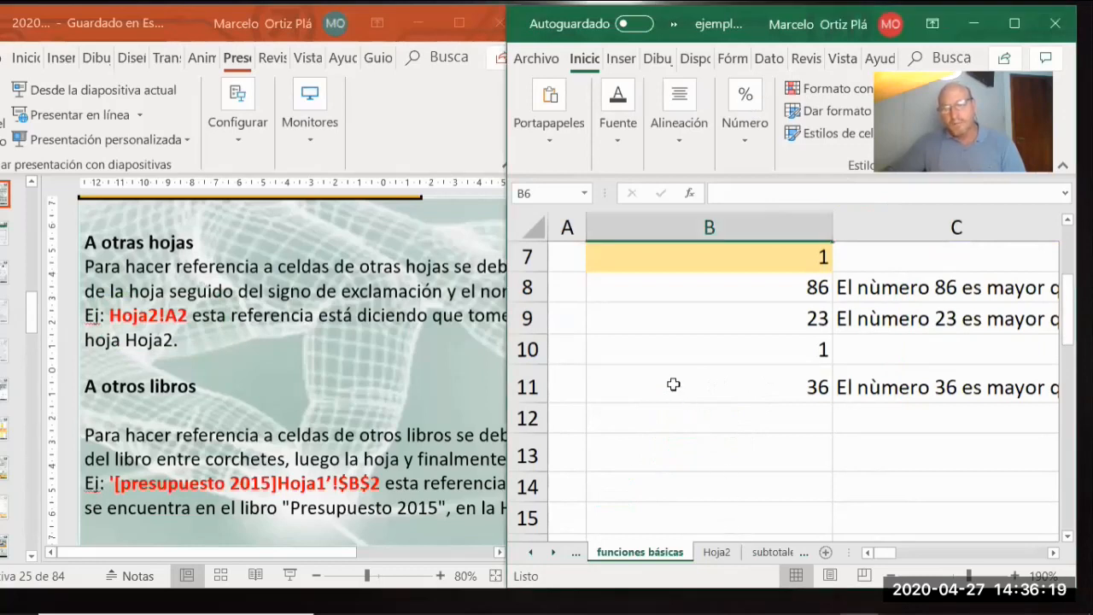
{"action": "scroll", "coordinate": [676, 393], "scroll_direction": "up", "scroll_amount": 1}
{"action": "left_click", "coordinate": [703, 438]}
{"action": "left_click", "coordinate": [690, 415]}
{"action": "left_click", "coordinate": [679, 448]}
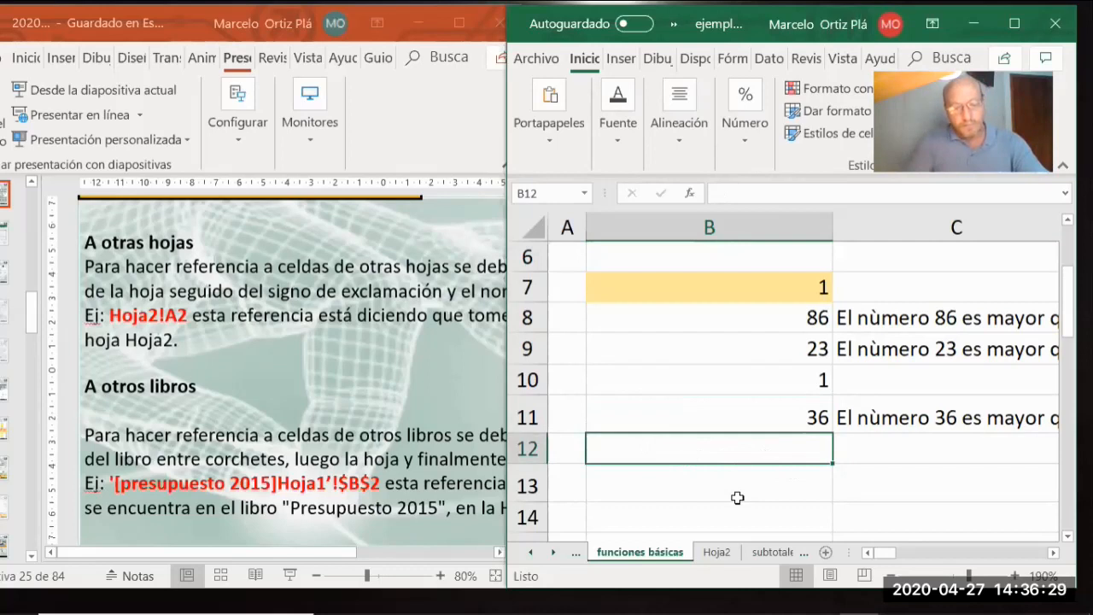
Enter camión in cell B12 of funciones básicas, and compare cells B11 and B12
{"action": "type", "text": "cami"}
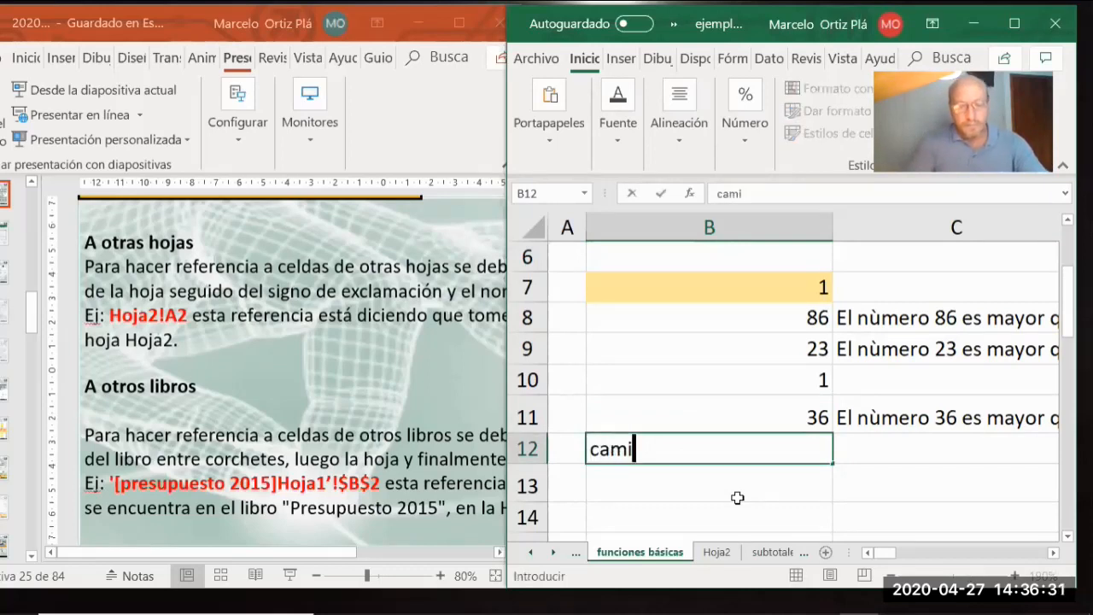
{"action": "type", "text": "ón"}
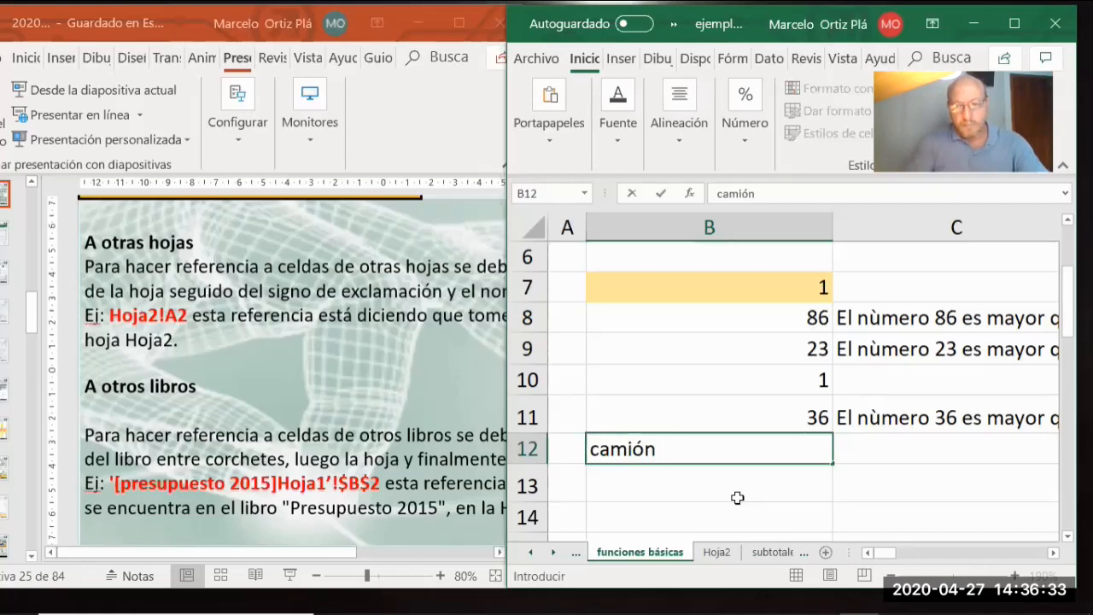
{"action": "key", "text": "Return"}
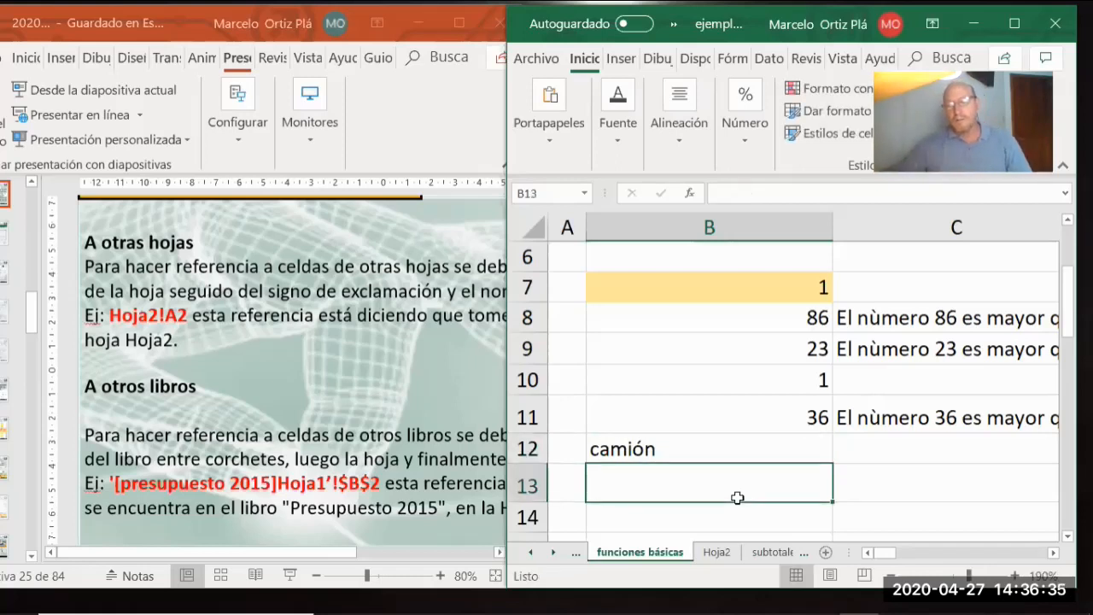
{"action": "left_click", "coordinate": [668, 415]}
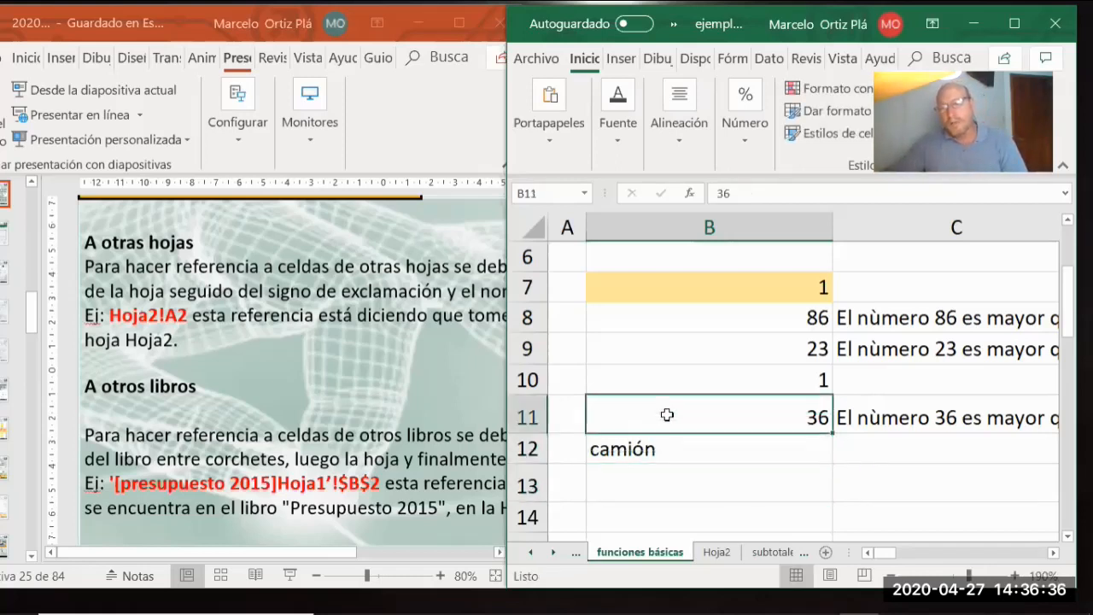
{"action": "left_click", "coordinate": [717, 451]}
{"action": "left_click", "coordinate": [737, 402]}
{"action": "left_click", "coordinate": [740, 447]}
{"action": "left_click", "coordinate": [737, 415]}
{"action": "left_click", "coordinate": [740, 450]}
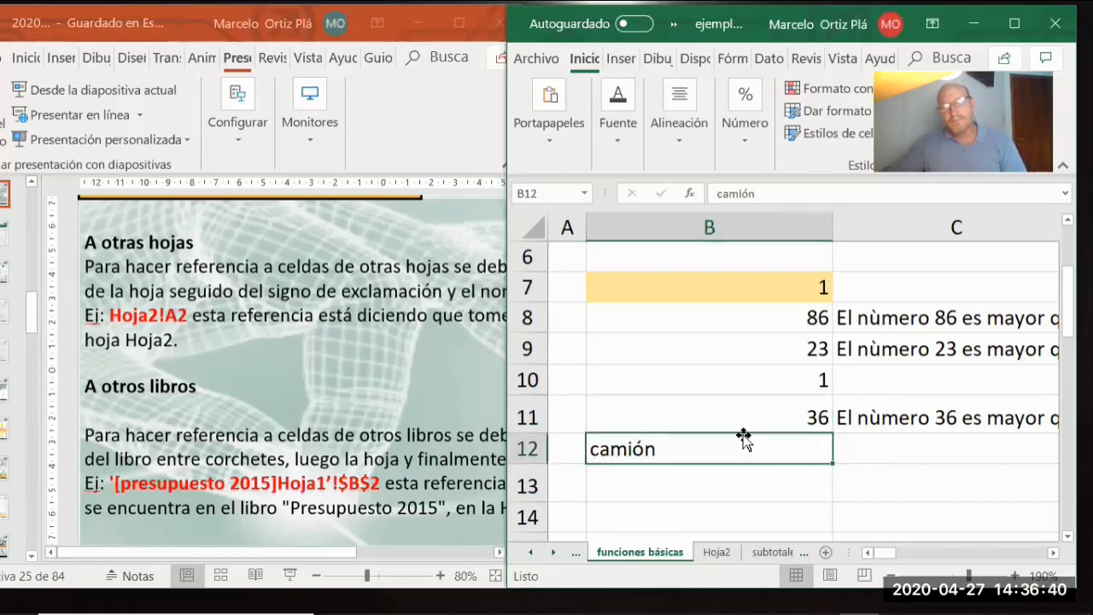
Copy the formula of E12 on Hoja2 into cell E13
{"action": "left_click", "coordinate": [717, 553]}
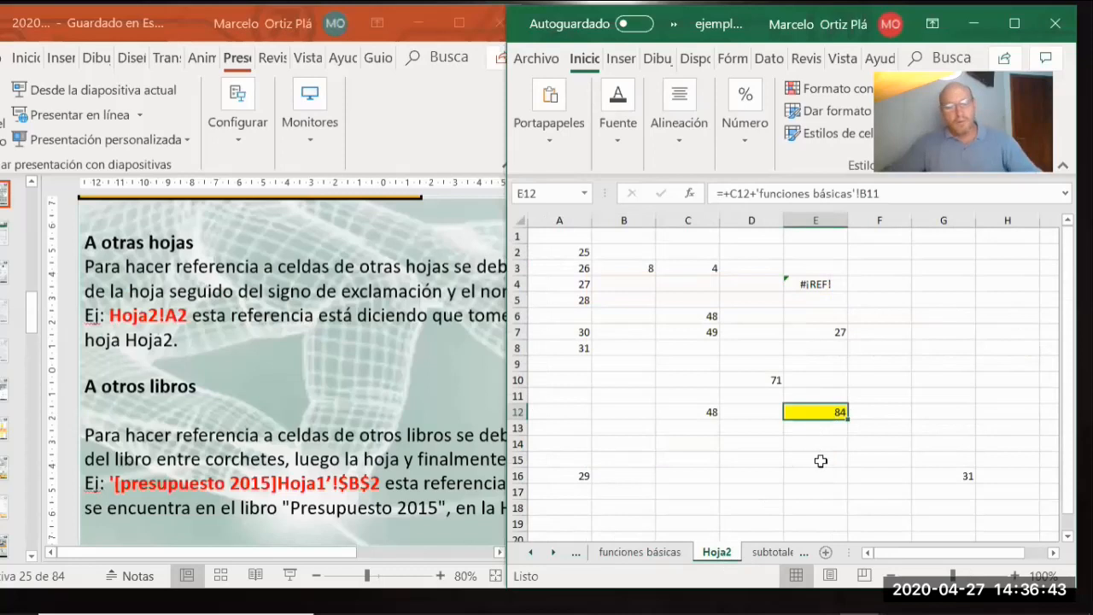
{"action": "key", "text": "ctrl+c"}
{"action": "left_click", "coordinate": [798, 429]}
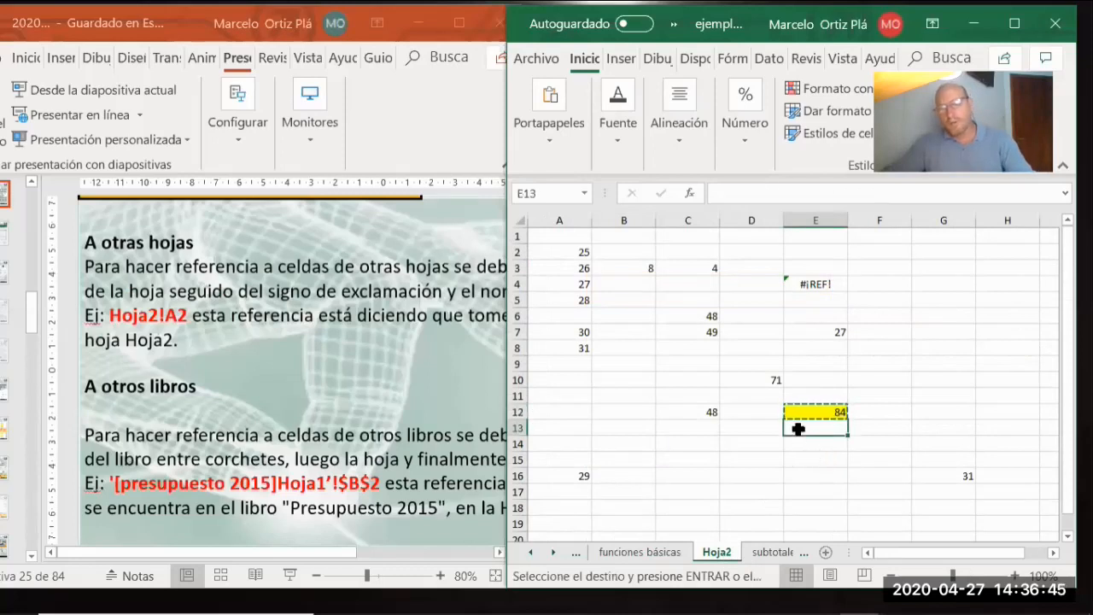
{"action": "key", "text": "ctrl+v"}
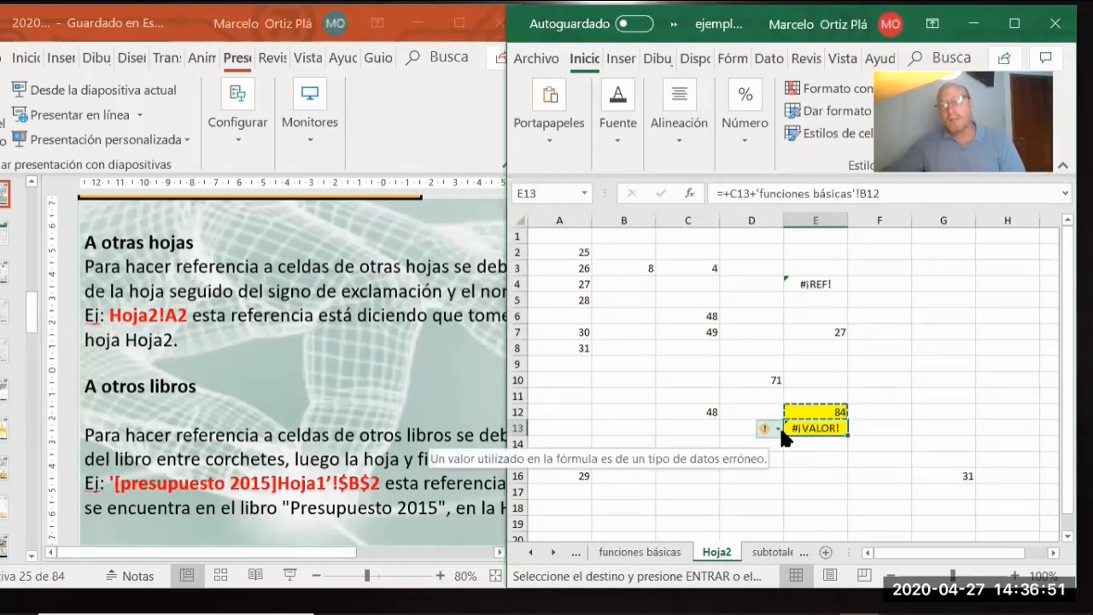
Enlarge Hoja2 to 200% around the yellow cells E12 and E13
{"action": "left_click", "coordinate": [1016, 577]}
{"action": "left_click", "coordinate": [1016, 577]}
{"action": "left_click", "coordinate": [1016, 577]}
{"action": "left_click", "coordinate": [1016, 576]}
{"action": "left_click", "coordinate": [1017, 577]}
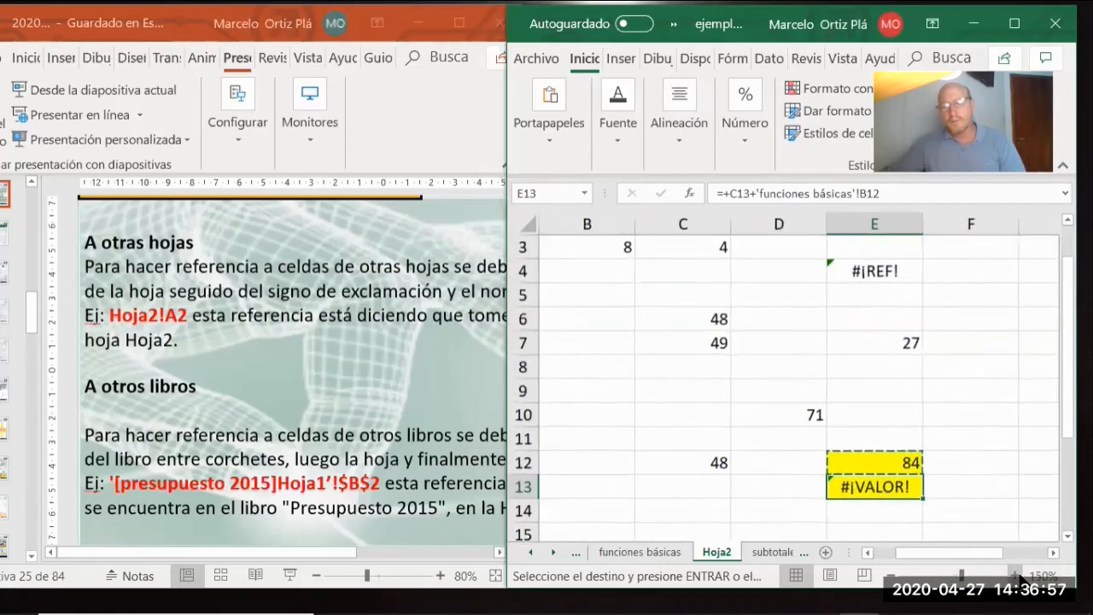
{"action": "left_click", "coordinate": [1016, 577]}
{"action": "left_click", "coordinate": [1017, 576]}
{"action": "left_click", "coordinate": [1017, 577]}
{"action": "left_click", "coordinate": [1016, 576]}
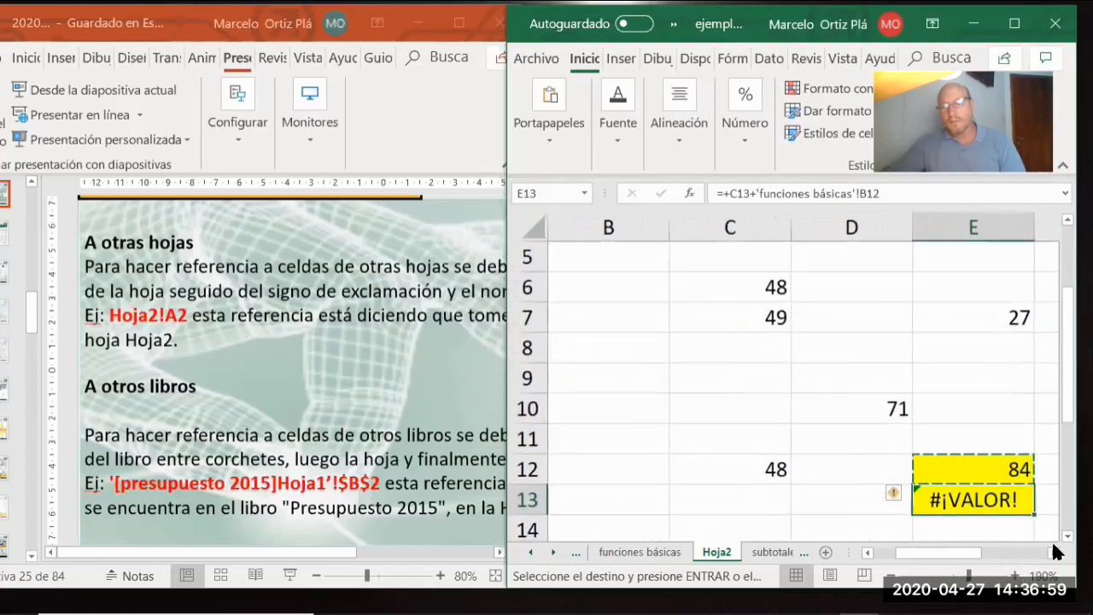
{"action": "left_click", "coordinate": [1055, 553]}
{"action": "left_click", "coordinate": [1055, 553]}
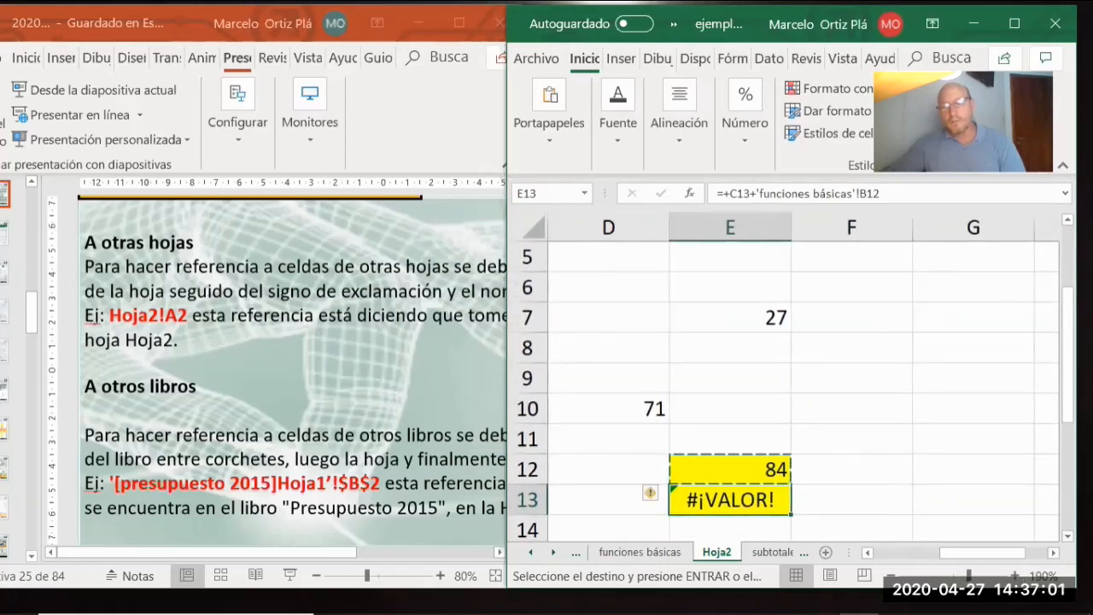
{"action": "scroll", "coordinate": [1055, 557], "scroll_direction": "down", "scroll_amount": 1}
{"action": "left_click", "coordinate": [1068, 536]}
{"action": "left_click", "coordinate": [1068, 537]}
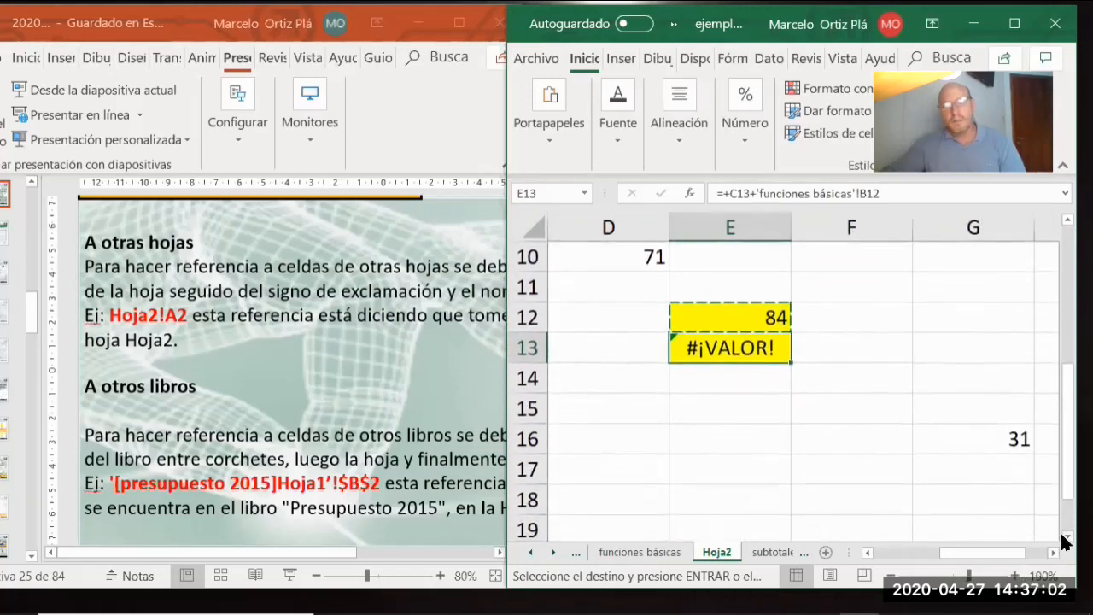
{"action": "left_click", "coordinate": [1016, 576]}
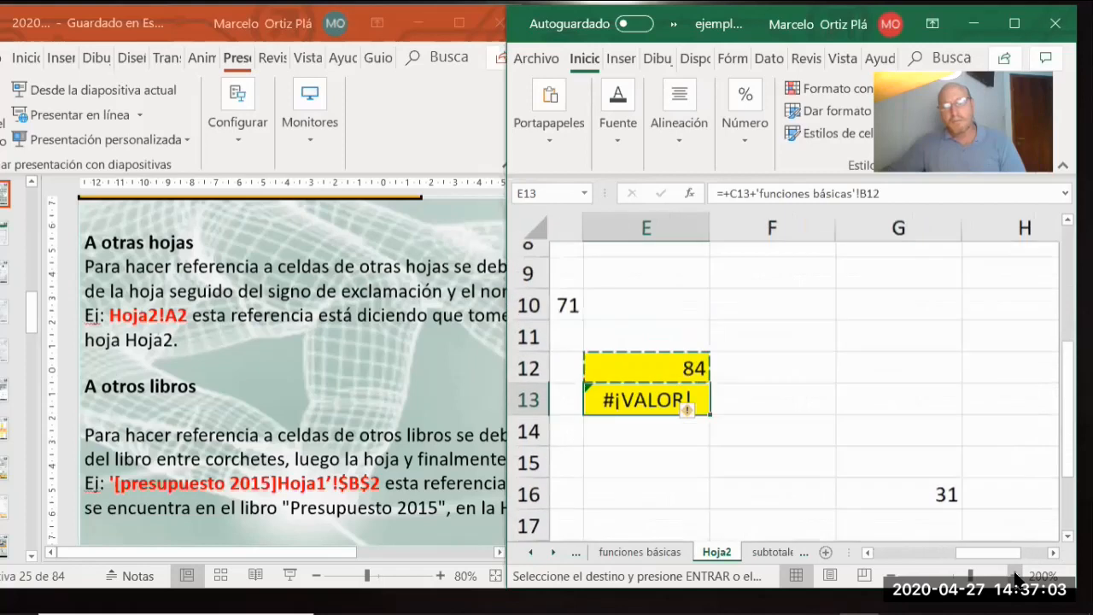
{"action": "left_click", "coordinate": [868, 552]}
{"action": "left_click", "coordinate": [868, 553]}
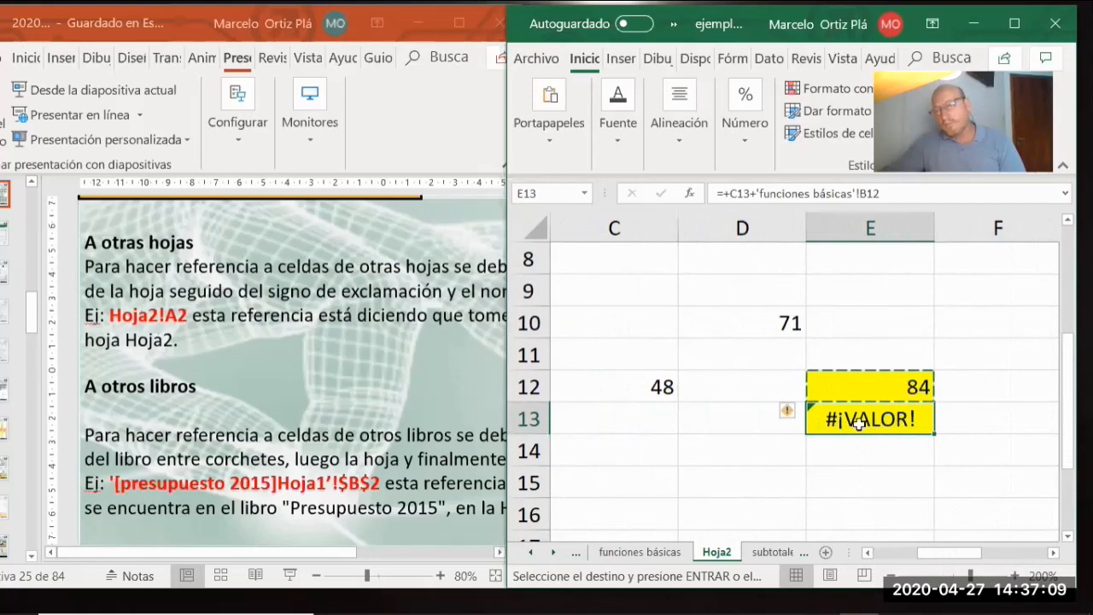
Review the error-checking options offered for E13, close them without choosing any, and reselect E13
{"action": "left_click", "coordinate": [798, 411]}
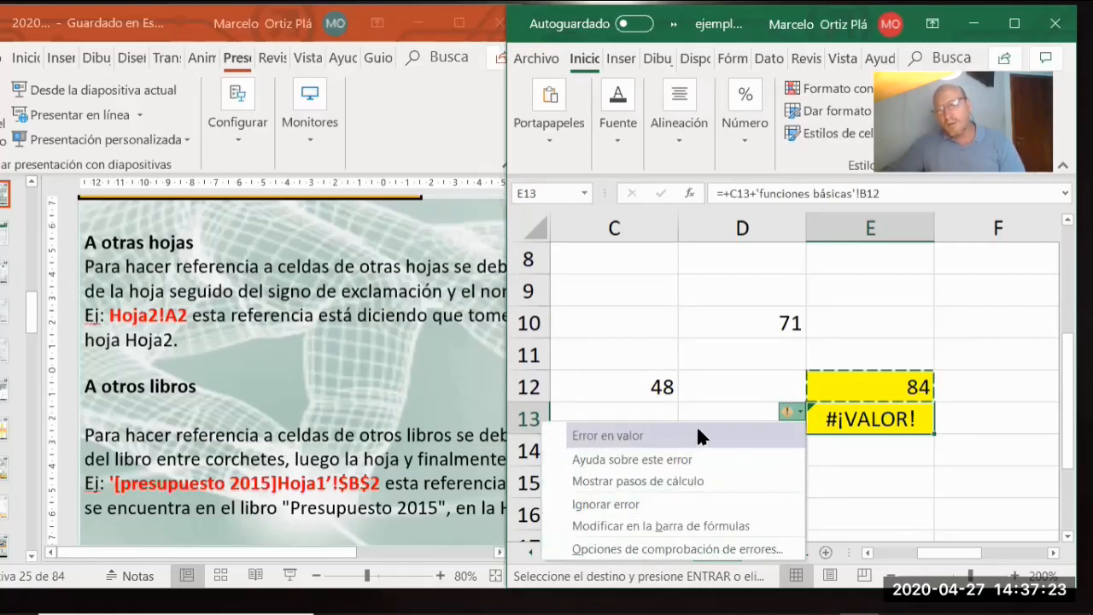
{"action": "left_click", "coordinate": [758, 422]}
{"action": "left_click", "coordinate": [863, 473]}
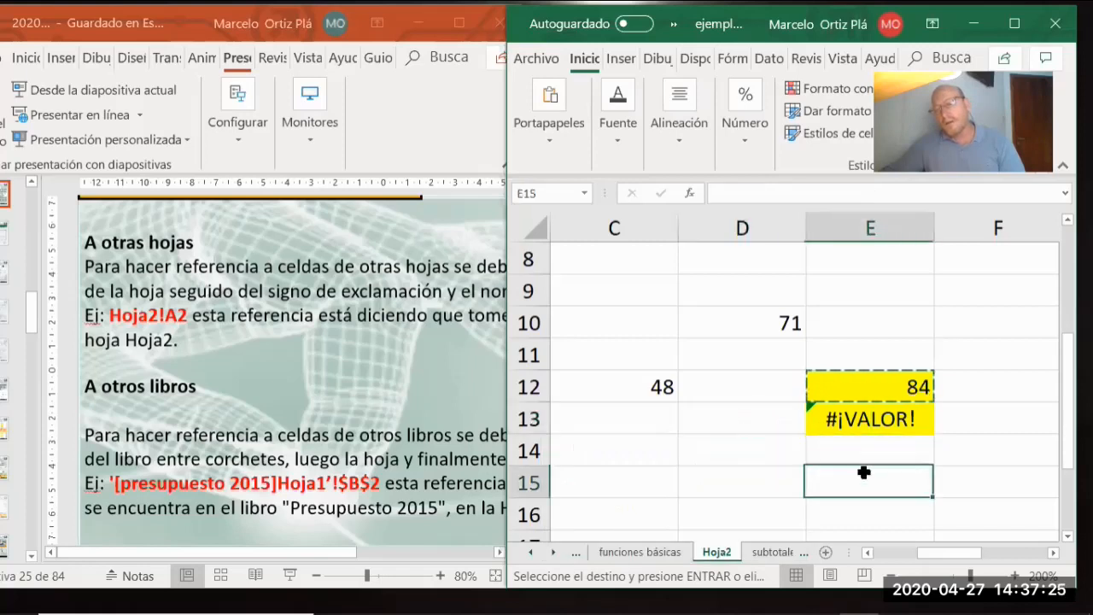
{"action": "left_click", "coordinate": [844, 419]}
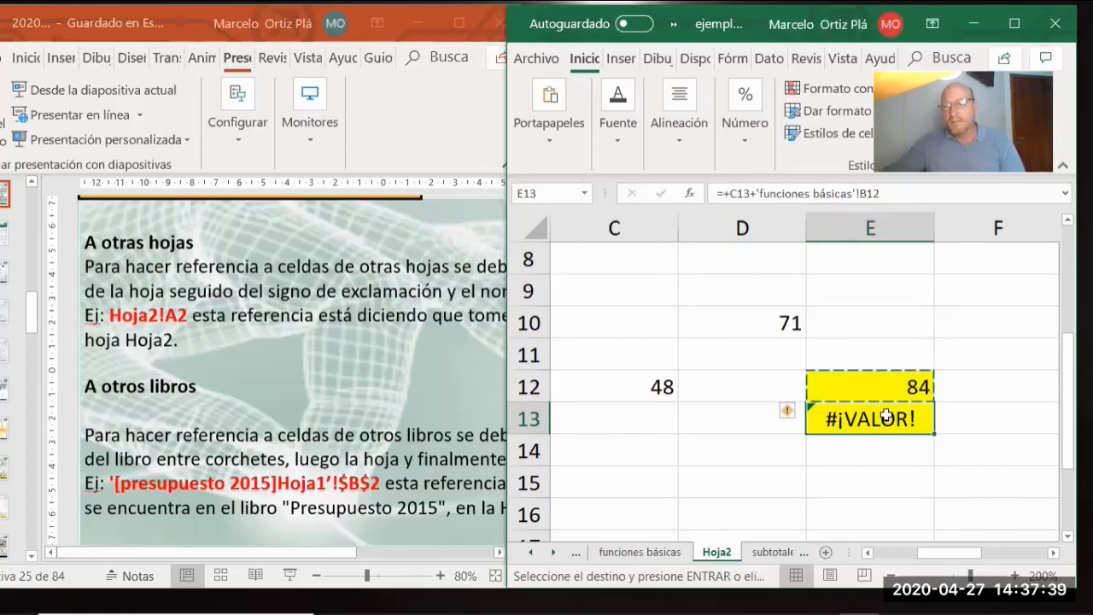
Replace the text in B12 on funciones básicas with the number 23
{"action": "left_click", "coordinate": [670, 553]}
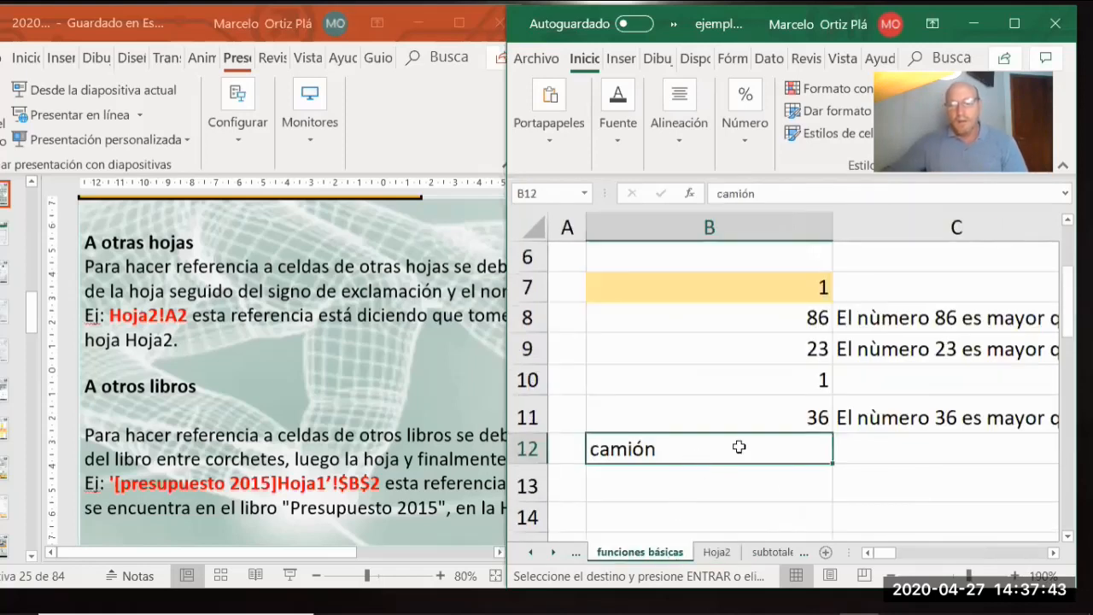
{"action": "type", "text": "23"}
{"action": "key", "text": "Return"}
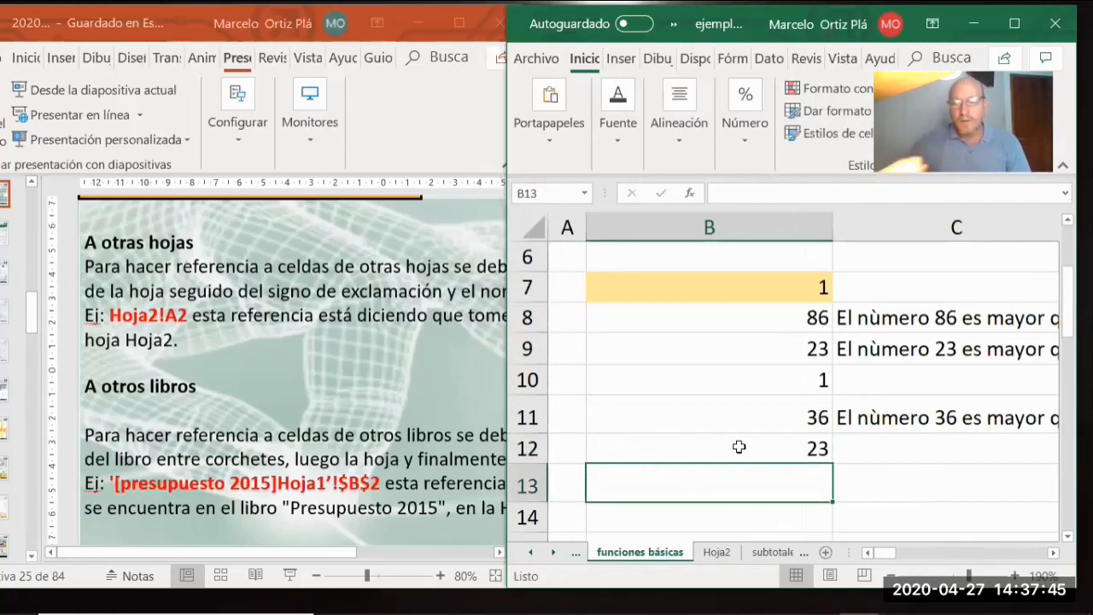
Review the formula of E13 on Hoja2, and enter 5 in cell C13
{"action": "left_click", "coordinate": [718, 552]}
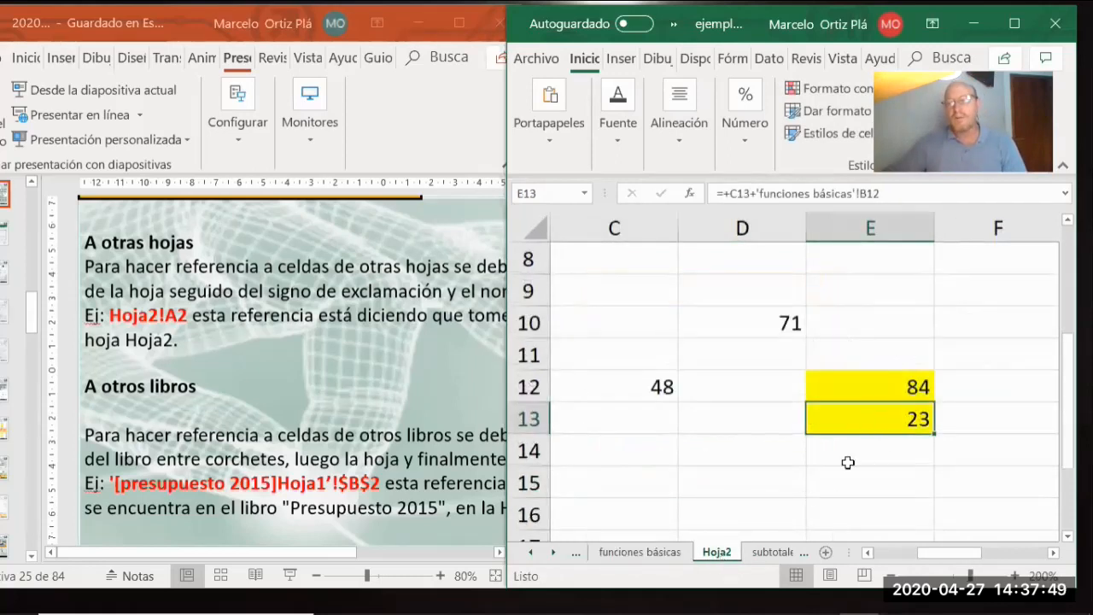
{"action": "left_click", "coordinate": [794, 194]}
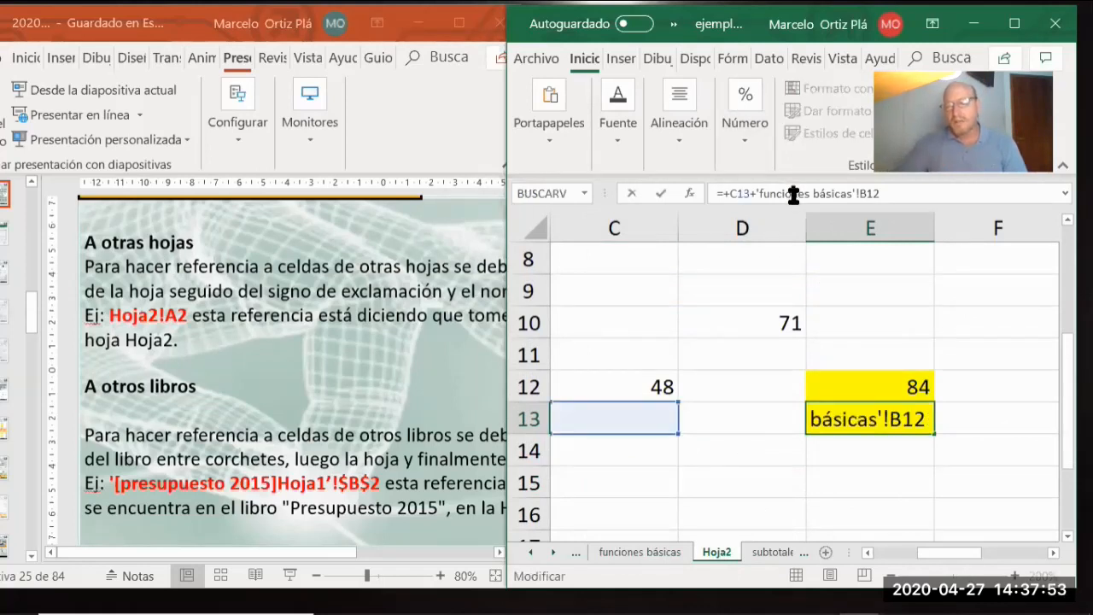
{"action": "key", "text": "Return"}
{"action": "left_click", "coordinate": [632, 414]}
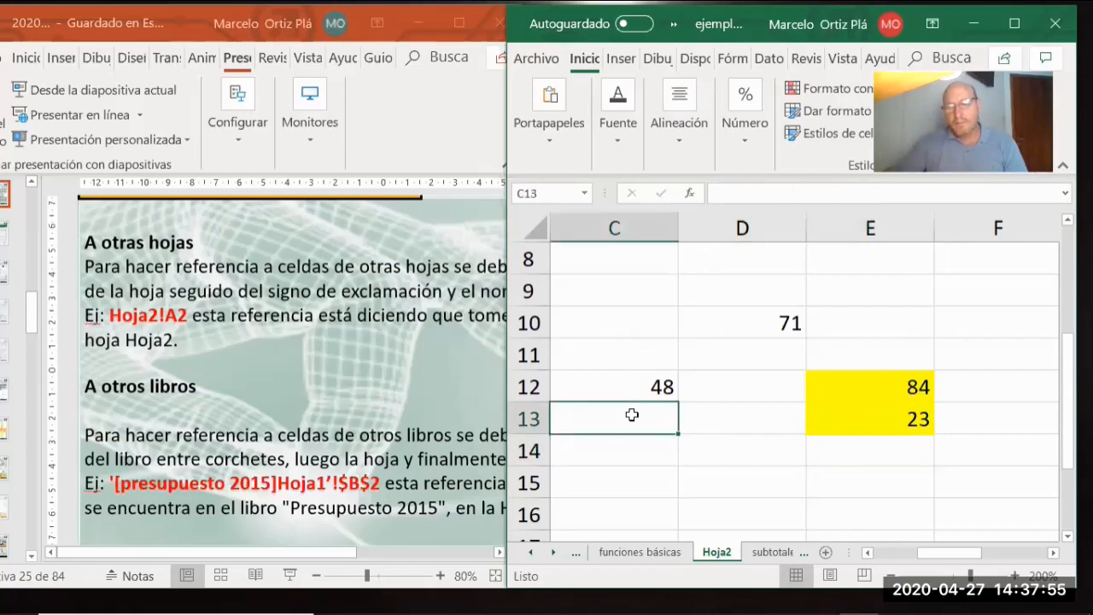
{"action": "type", "text": "5"}
{"action": "key", "text": "Return"}
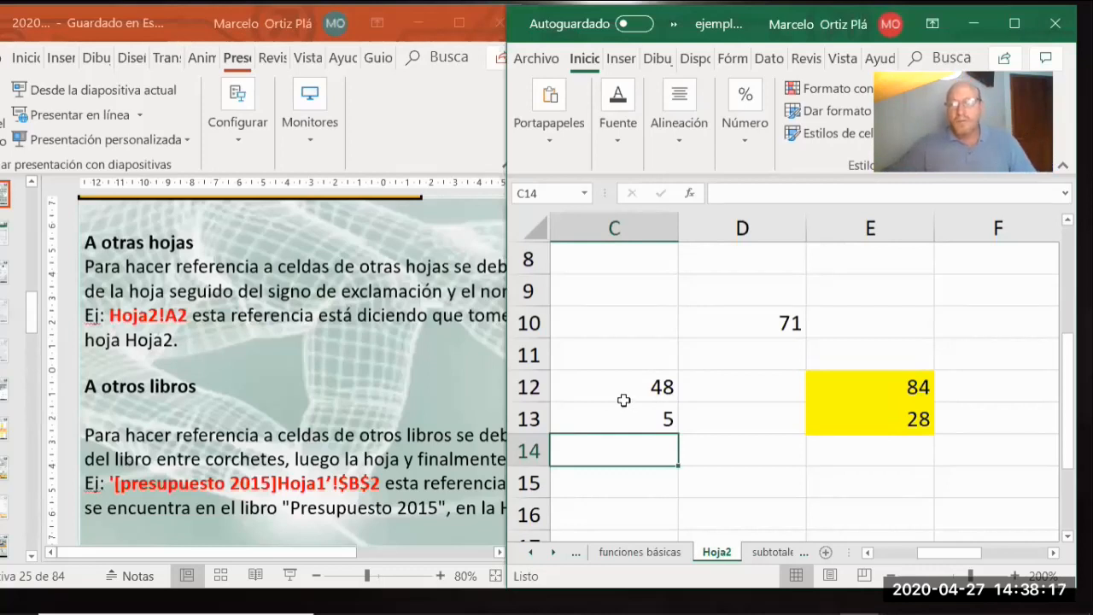
Check the sheet funciones básicas, and compare the references in the formulas of E13 and E12 on Hoja2
{"action": "left_click", "coordinate": [659, 552]}
{"action": "left_click", "coordinate": [713, 551]}
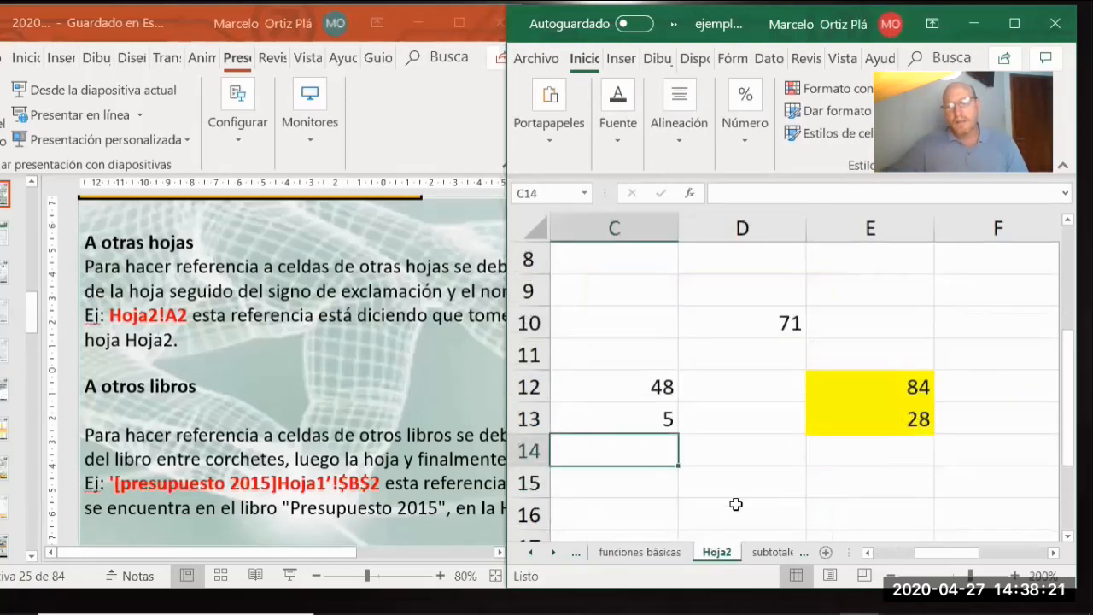
{"action": "left_click", "coordinate": [837, 419]}
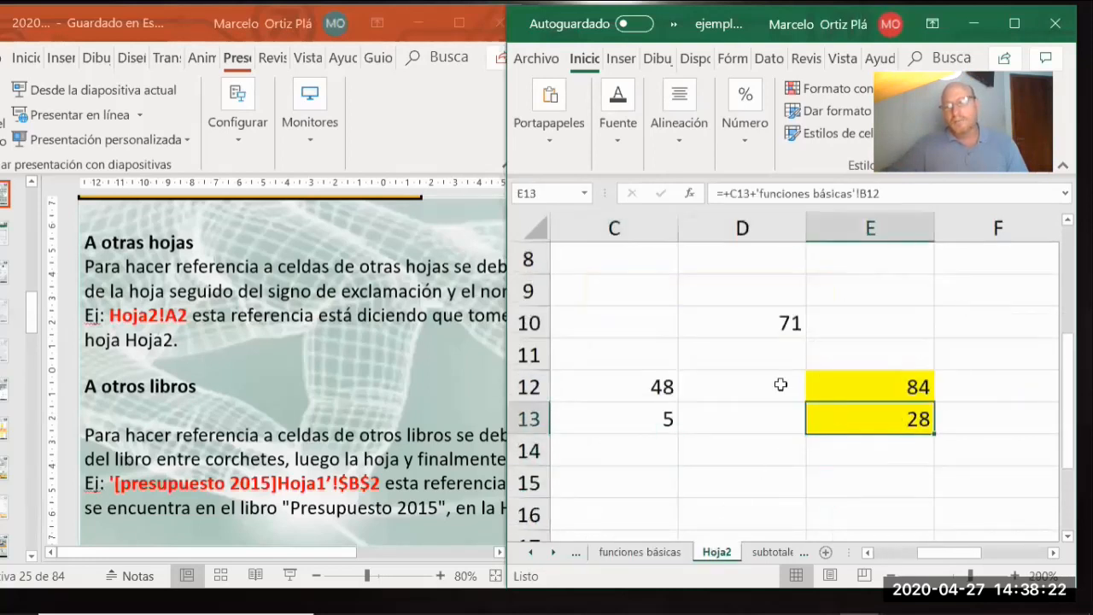
{"action": "left_click", "coordinate": [868, 193]}
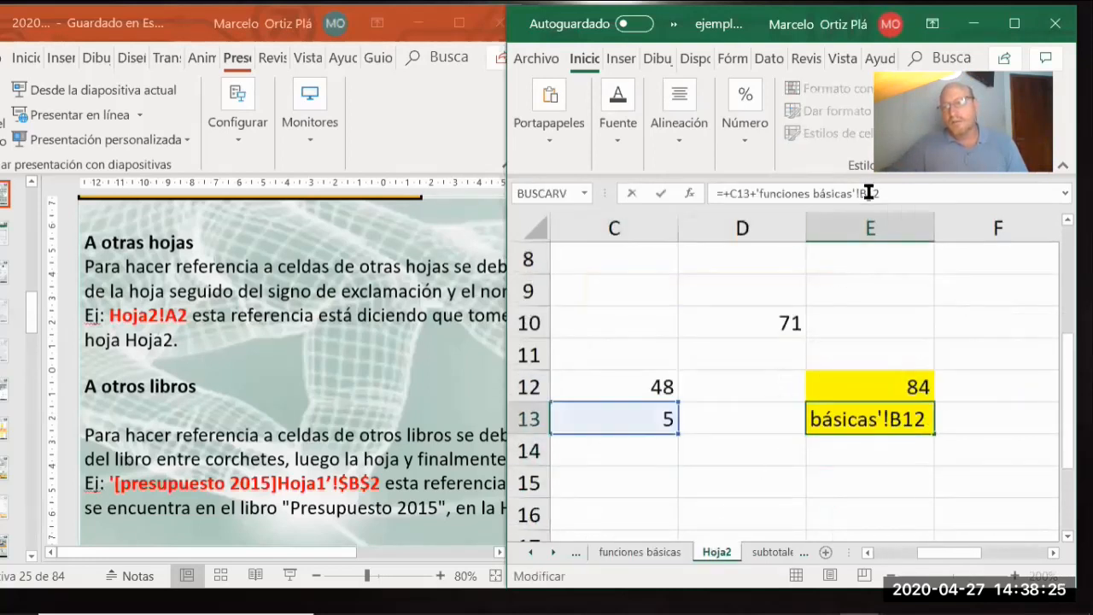
{"action": "left_click", "coordinate": [848, 378]}
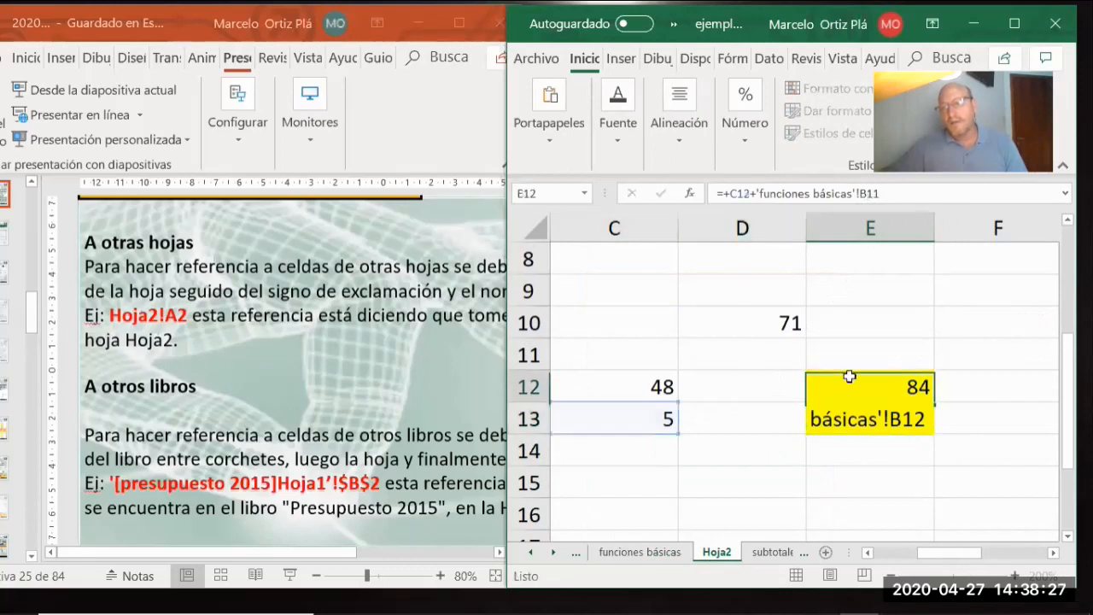
{"action": "left_click", "coordinate": [865, 417]}
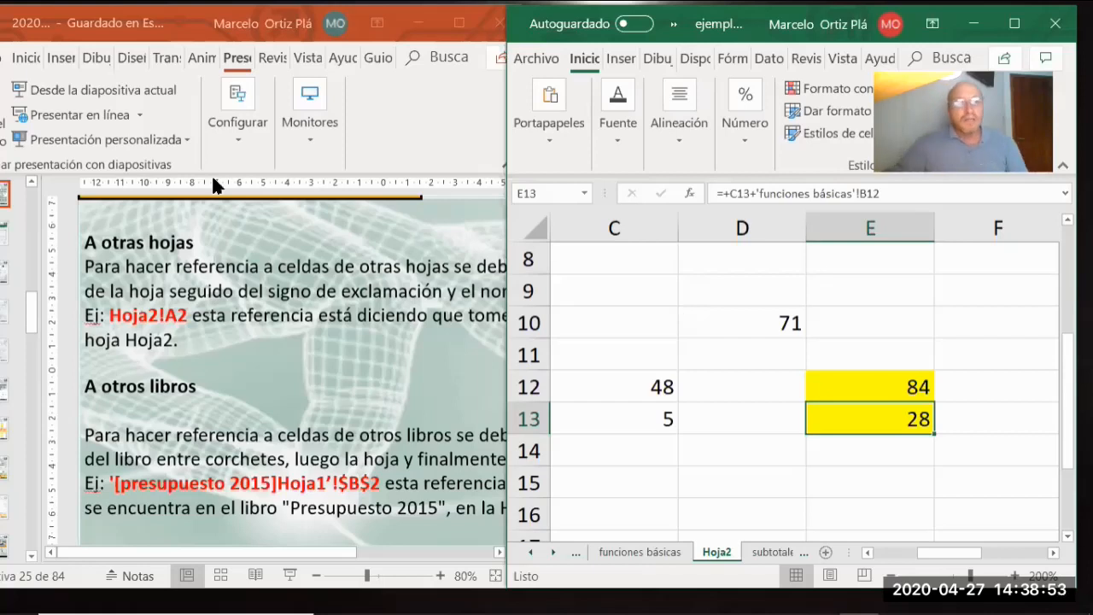
Minimise the presentation window and open the Planilla de análisis workbook from the desktop
{"action": "left_click", "coordinate": [468, 100]}
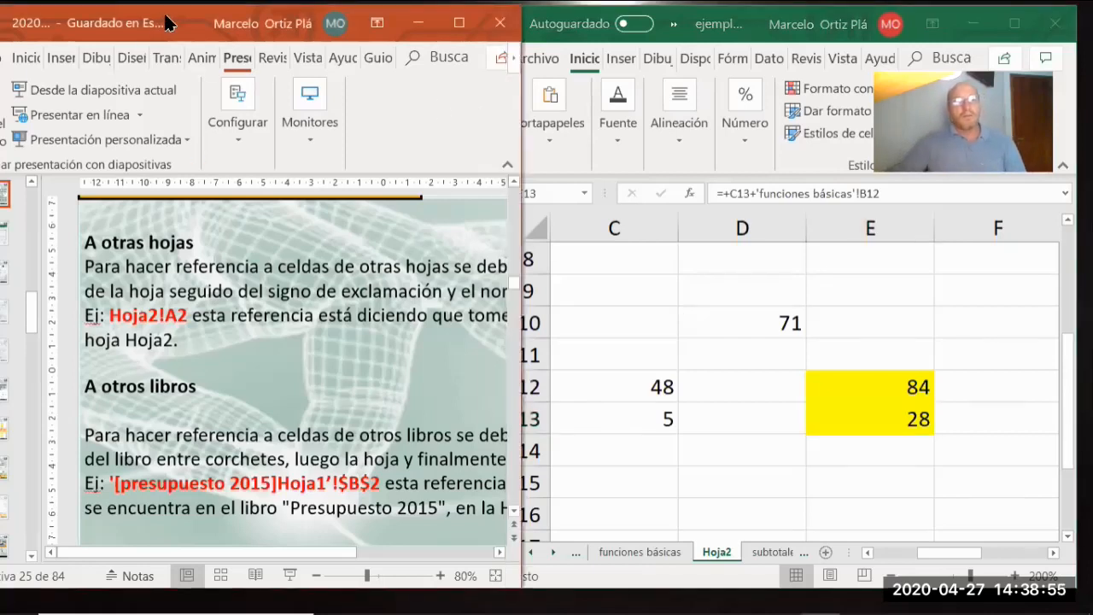
{"action": "left_click_drag", "start_coordinate": [166, 17], "coordinate": [140, 205]}
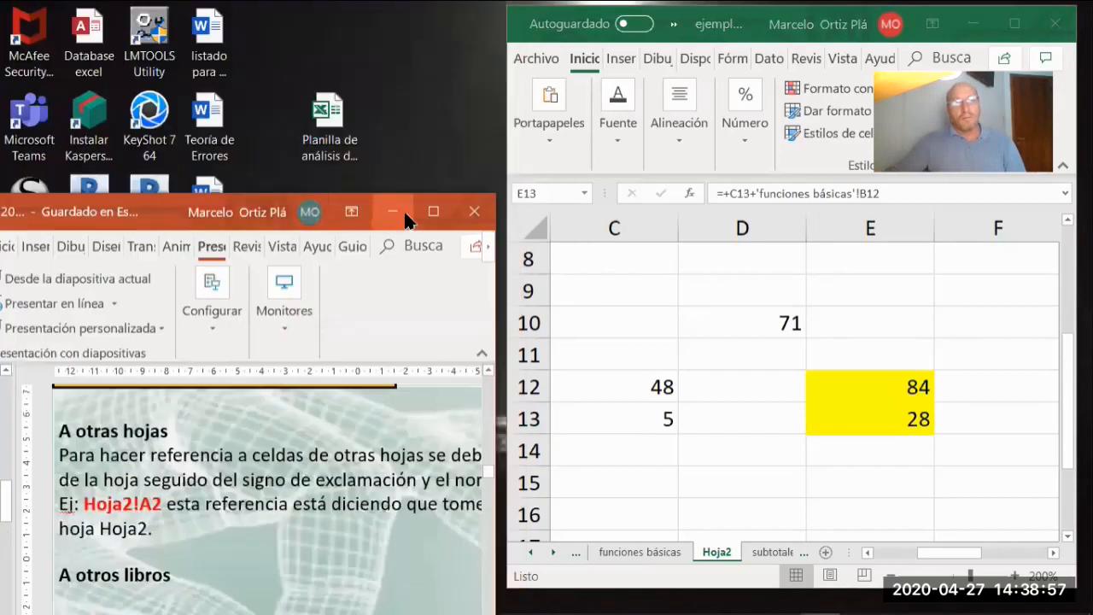
{"action": "left_click", "coordinate": [402, 216]}
{"action": "double_click", "coordinate": [319, 112]}
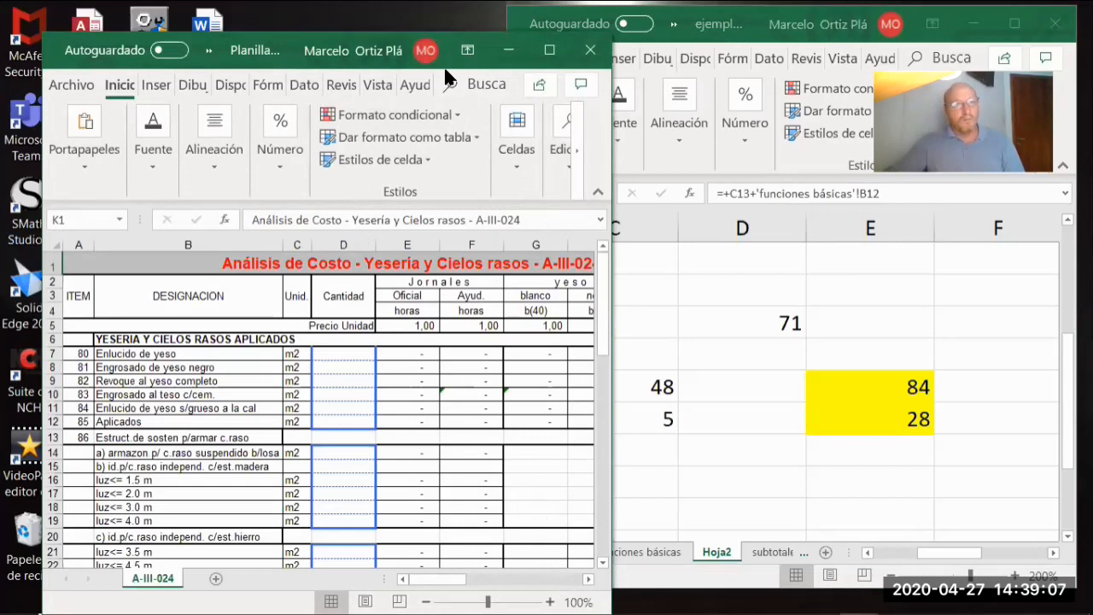
Move the Planilla workbook window up beside the example workbook, and resize it slightly wider
{"action": "left_click", "coordinate": [209, 50]}
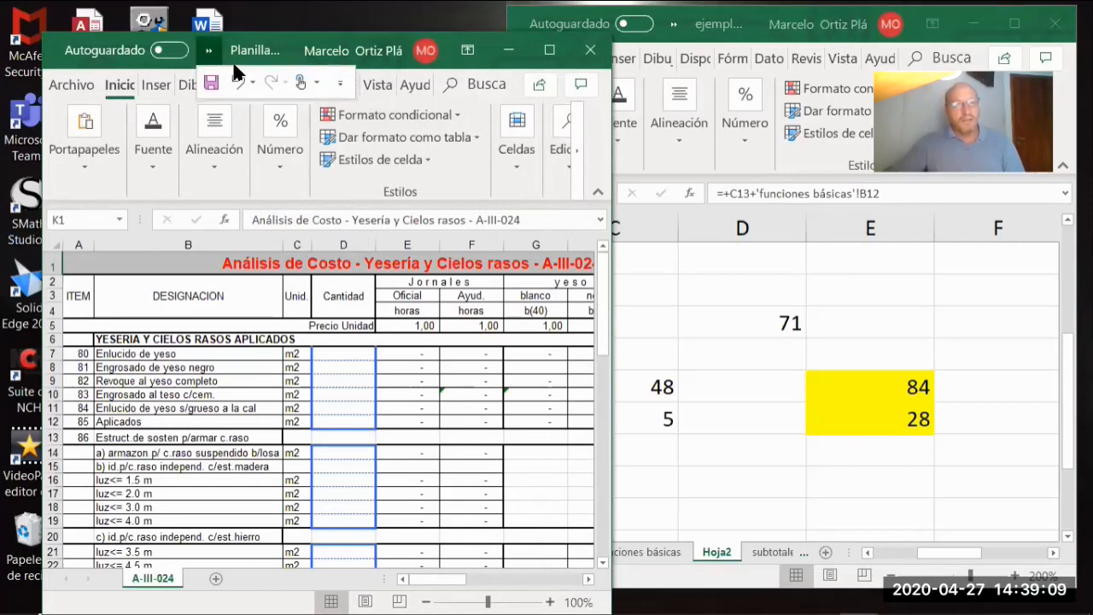
{"action": "left_click_drag", "start_coordinate": [233, 64], "coordinate": [218, 33]}
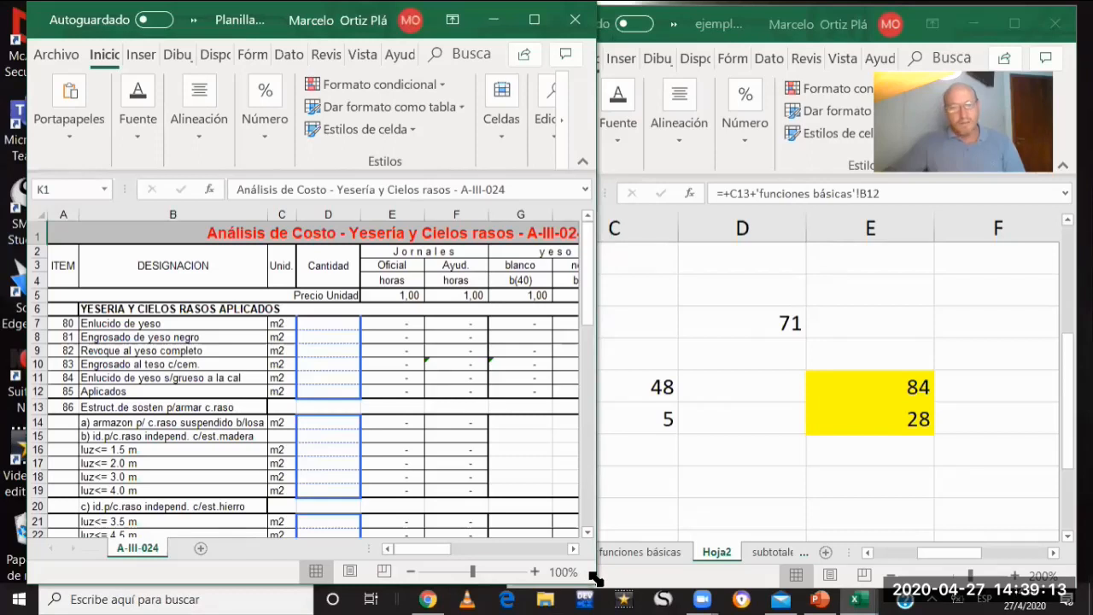
{"action": "left_click_drag", "start_coordinate": [596, 581], "coordinate": [621, 575]}
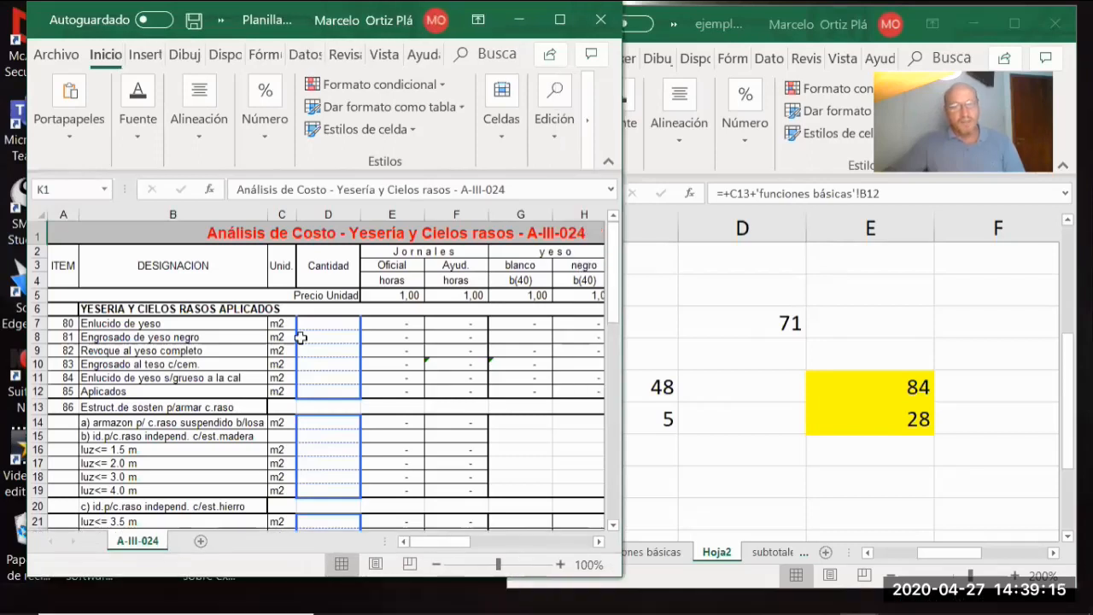
Look over the Cantidad cells and the item numbers on sheet A-III-024 of the Planilla de análisis workbook
{"action": "left_click_drag", "start_coordinate": [319, 322], "coordinate": [320, 388]}
{"action": "scroll", "coordinate": [332, 405], "scroll_direction": "down", "scroll_amount": 6}
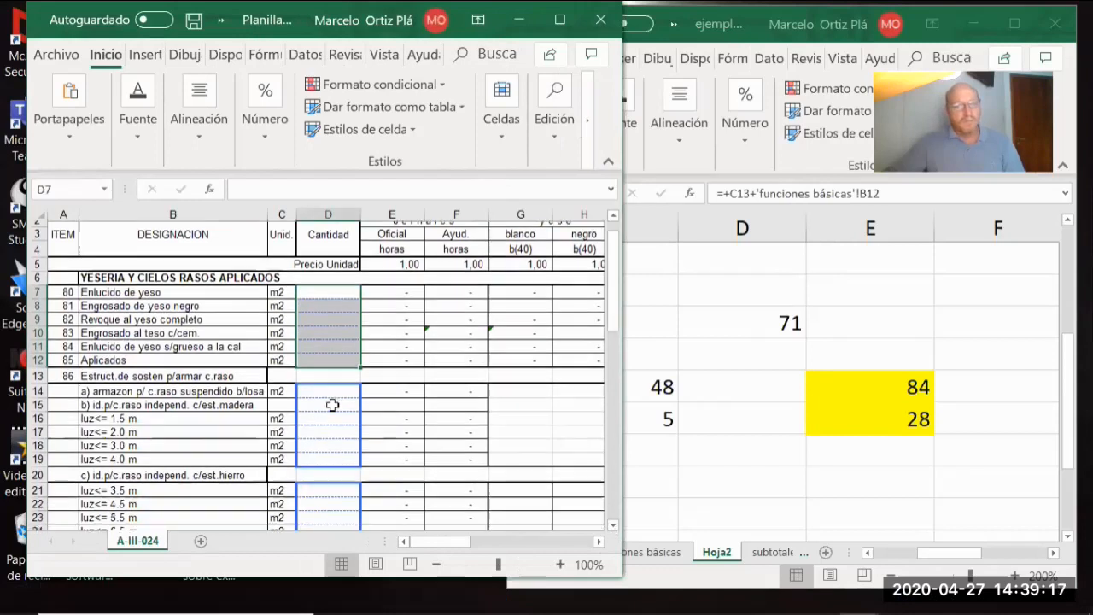
{"action": "scroll", "coordinate": [332, 405], "scroll_direction": "down", "scroll_amount": 12}
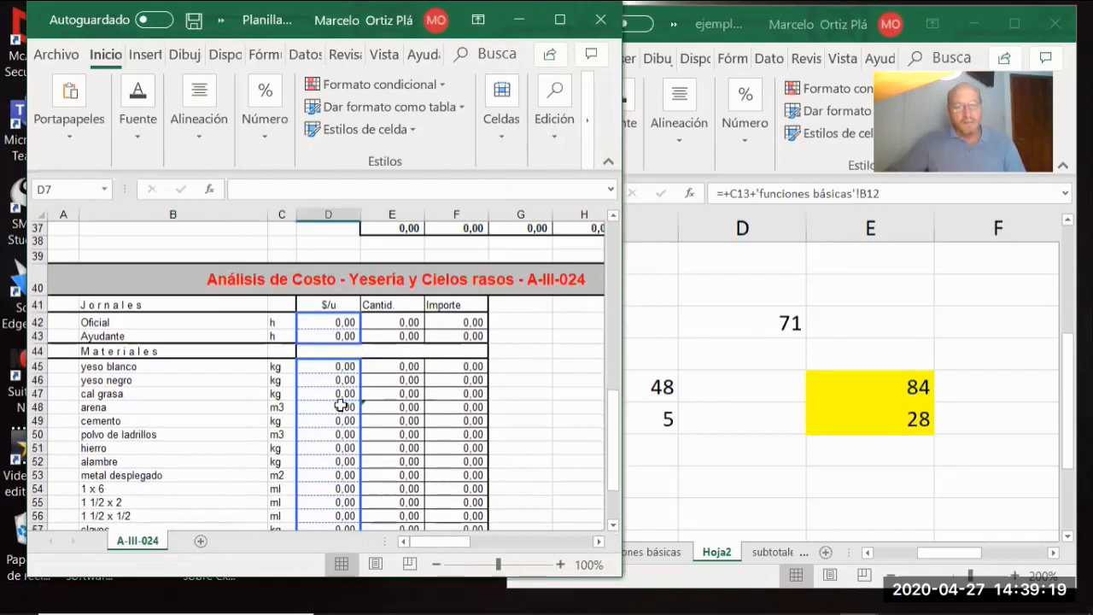
{"action": "scroll", "coordinate": [351, 407], "scroll_direction": "up", "scroll_amount": 18}
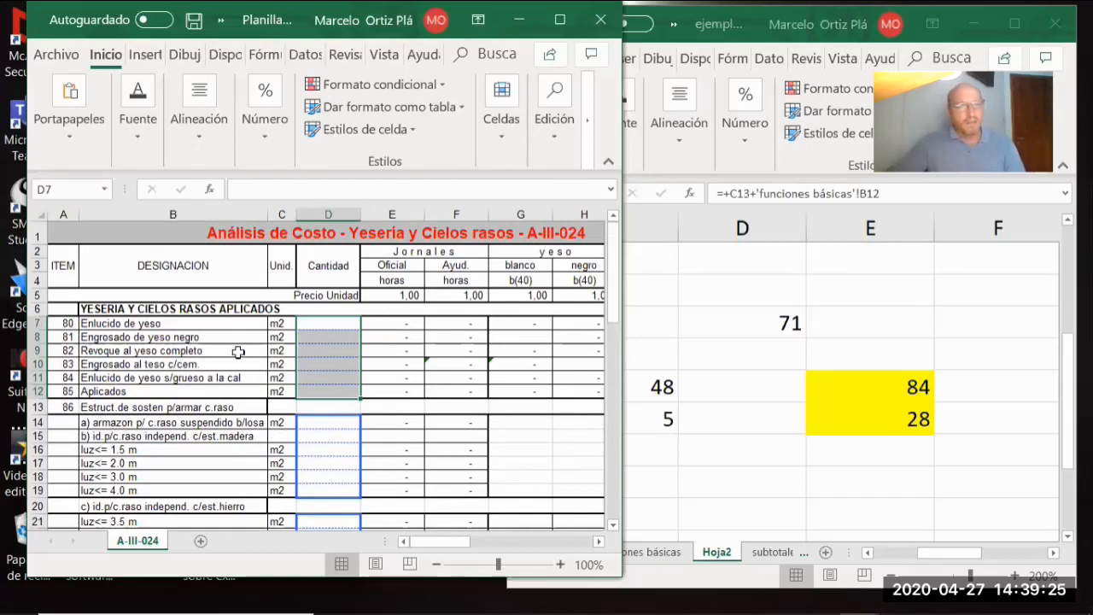
{"action": "left_click", "coordinate": [63, 323]}
{"action": "left_click_drag", "start_coordinate": [60, 364], "coordinate": [54, 376]}
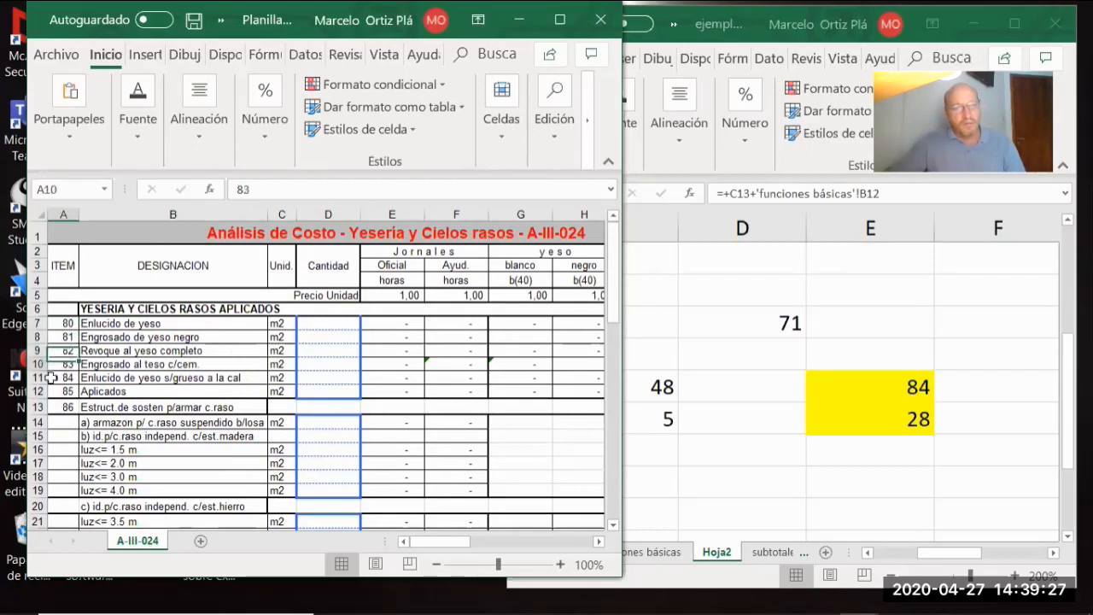
{"action": "left_click", "coordinate": [53, 407]}
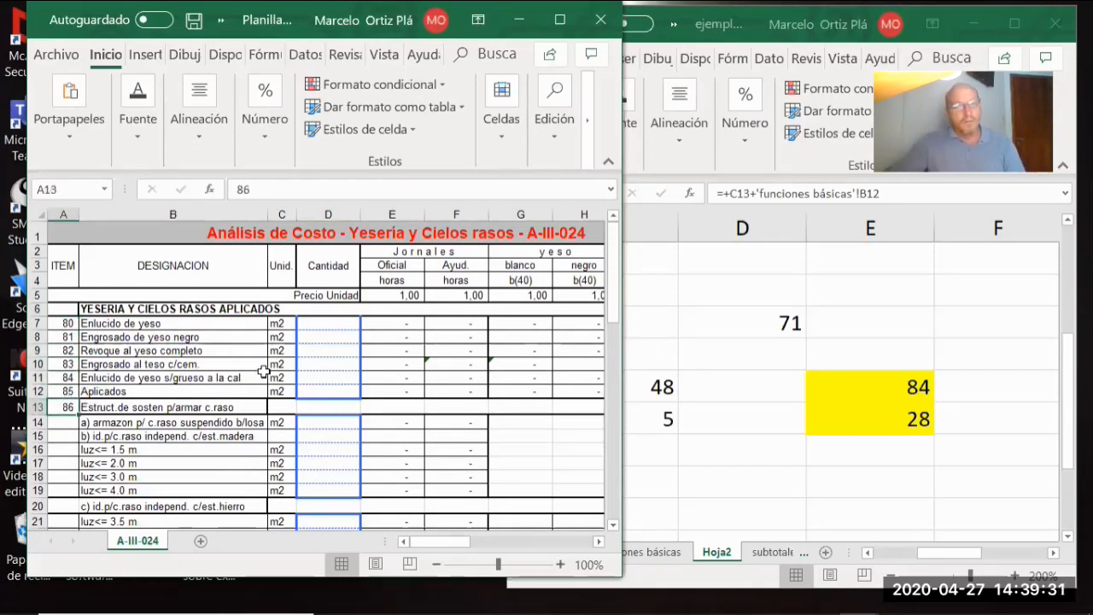
In D15 of Hoja2, enter a formula adding C13 and cell A9 of sheet A-III-024 in the Planilla workbook
{"action": "left_click", "coordinate": [767, 480]}
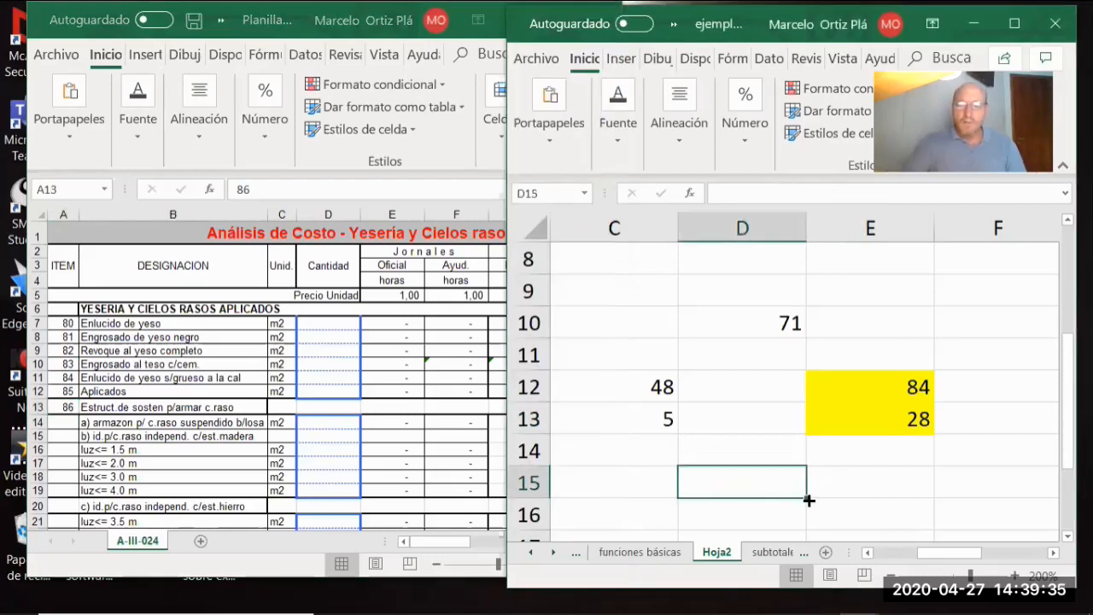
{"action": "type", "text": "+"}
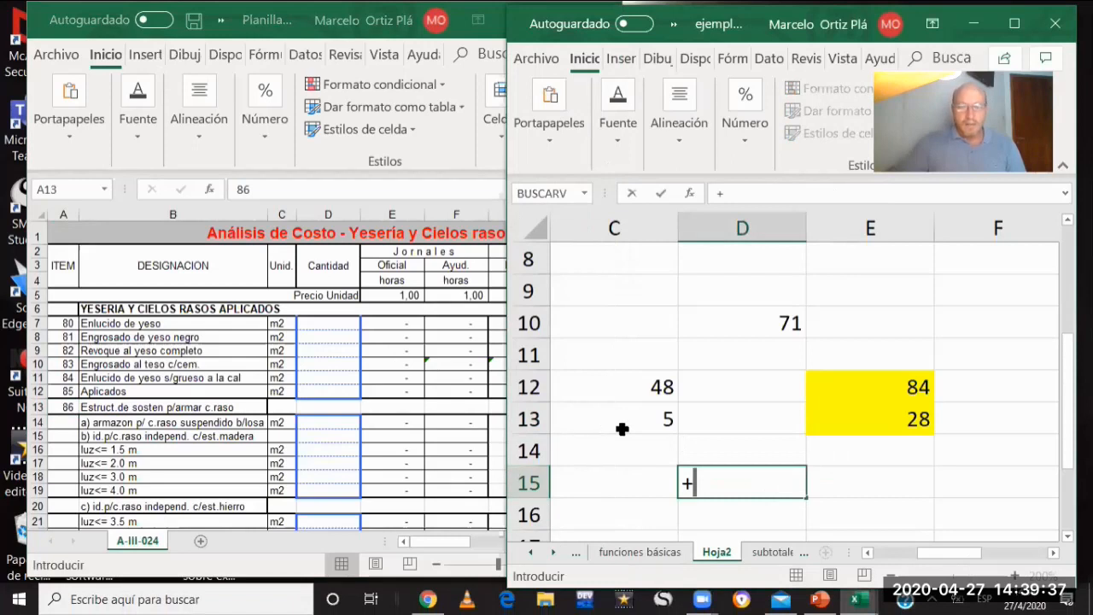
{"action": "left_click", "coordinate": [640, 411]}
{"action": "type", "text": "+"}
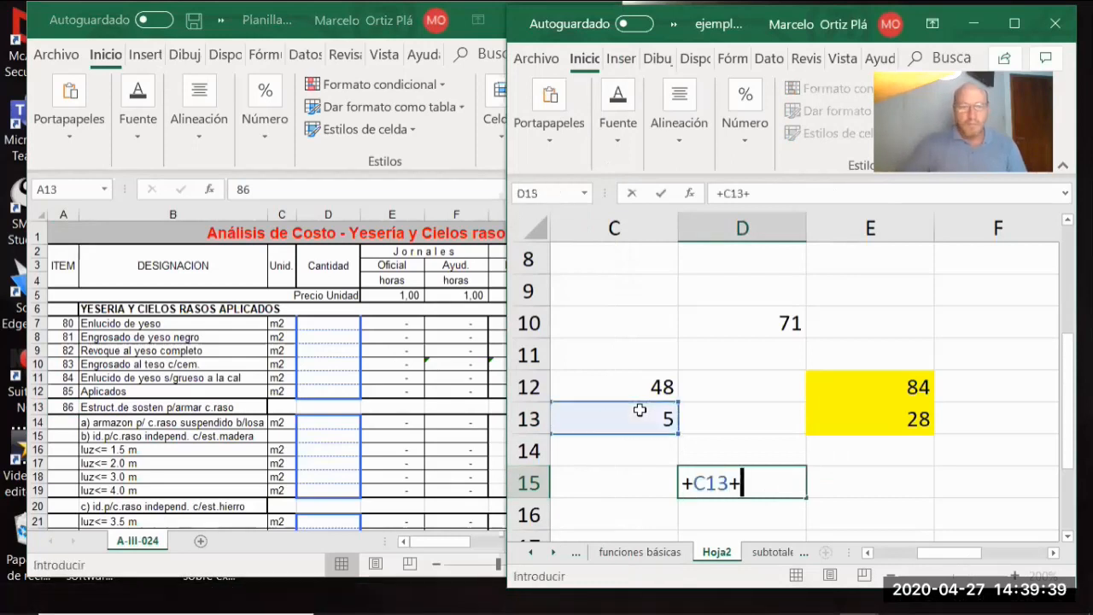
{"action": "left_click", "coordinate": [62, 350]}
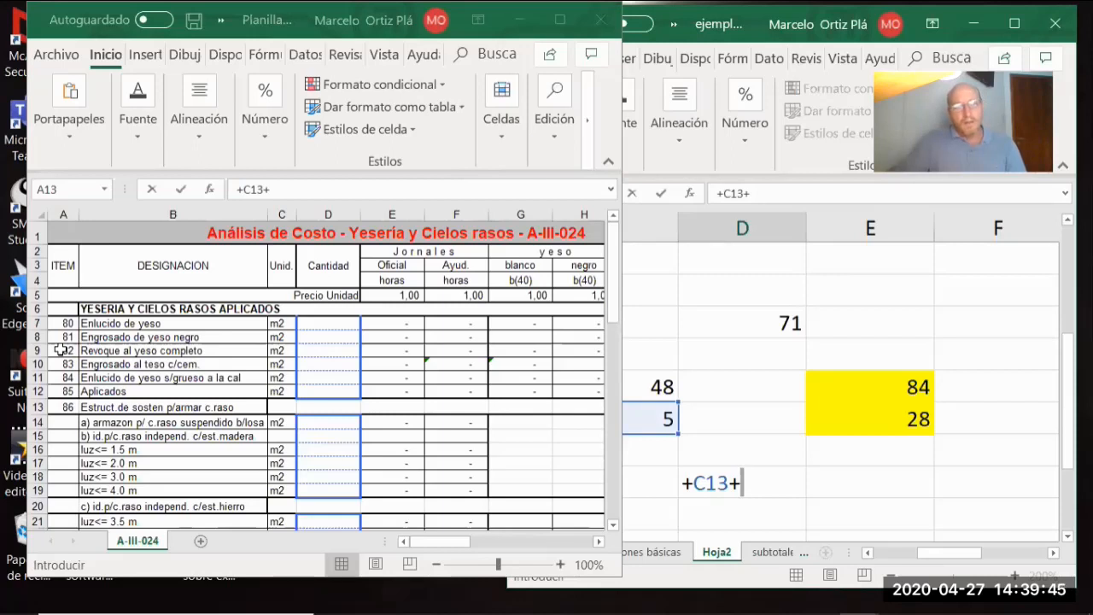
{"action": "left_click", "coordinate": [60, 350]}
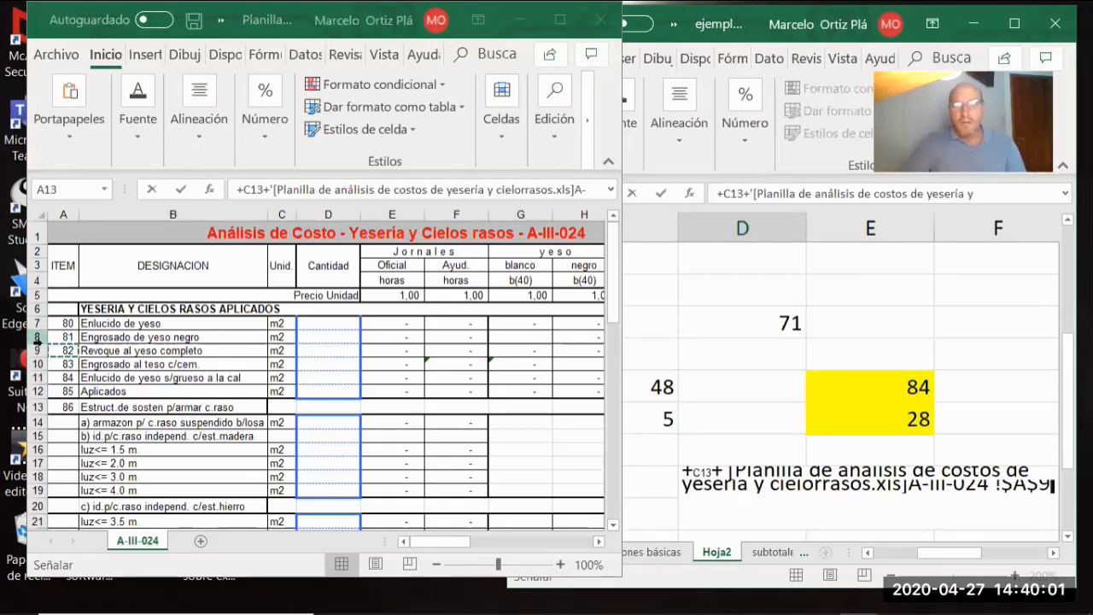
{"action": "key", "text": "Return"}
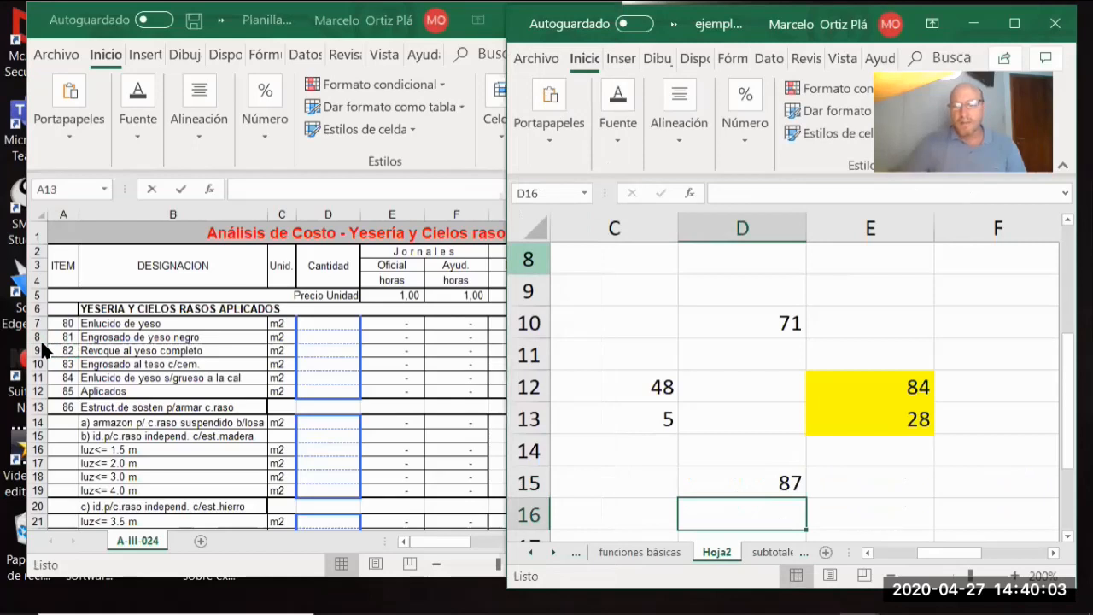
Maximise the example workbook and examine the full external reference in the formula of D15
{"action": "left_click", "coordinate": [708, 485]}
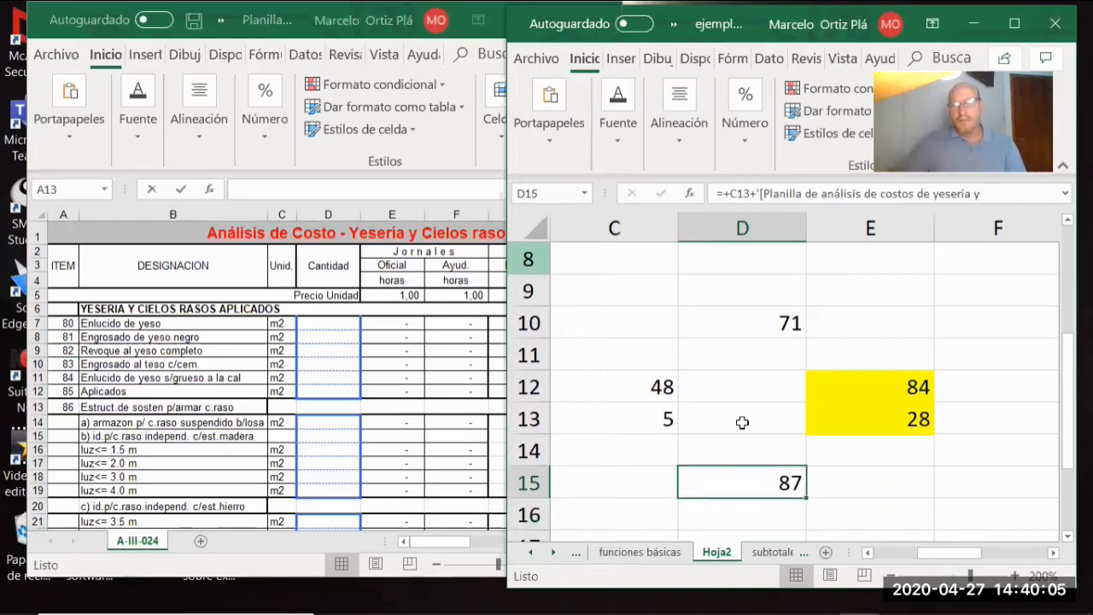
{"action": "left_click", "coordinate": [1015, 23]}
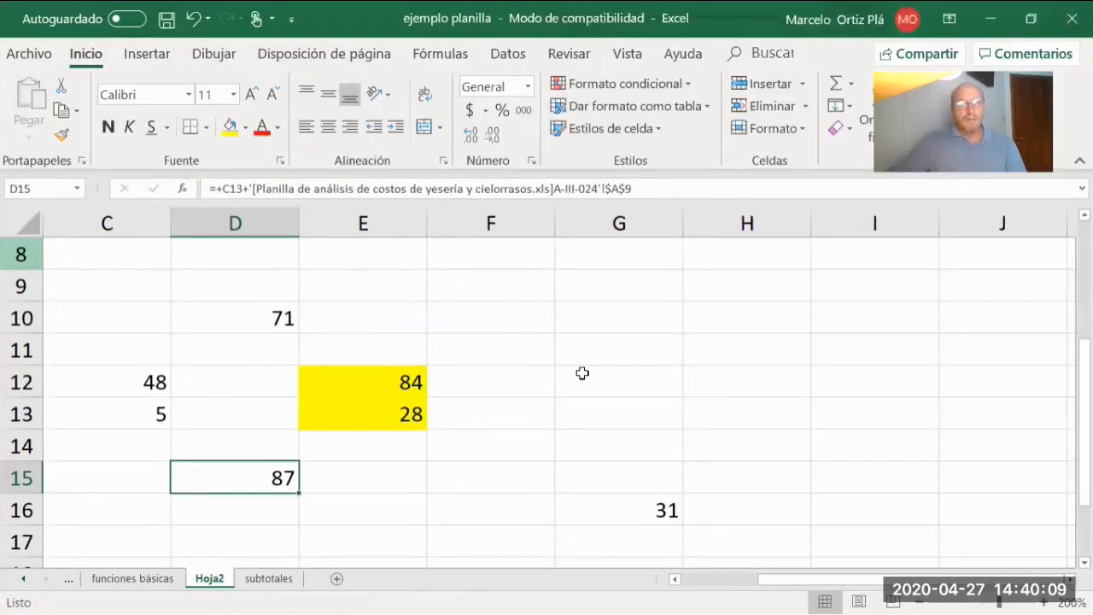
{"action": "left_click_drag", "start_coordinate": [667, 187], "coordinate": [192, 182]}
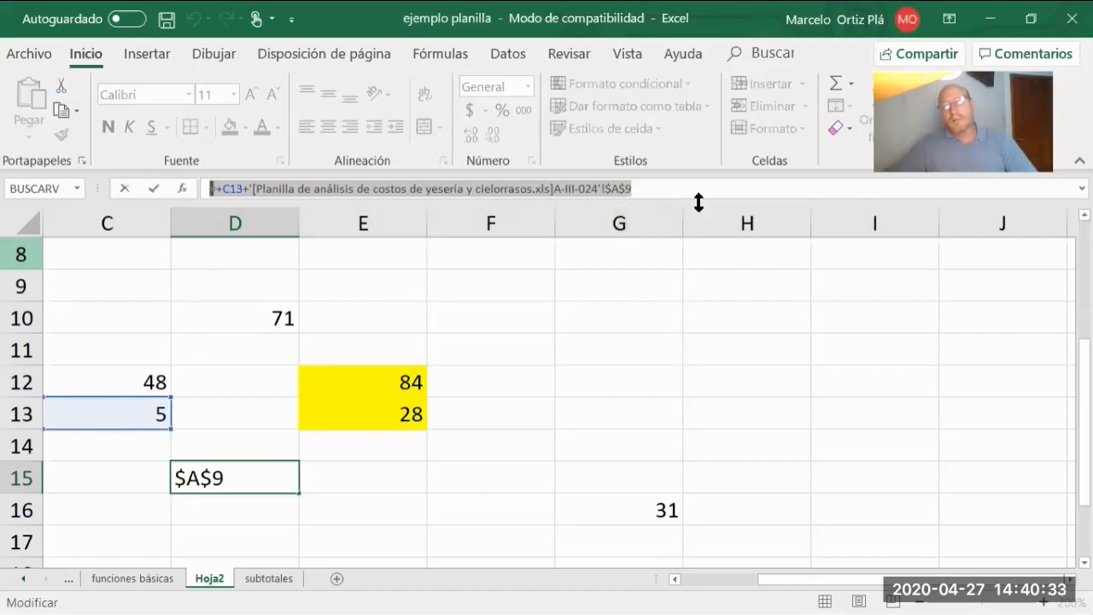
{"action": "left_click", "coordinate": [1032, 19]}
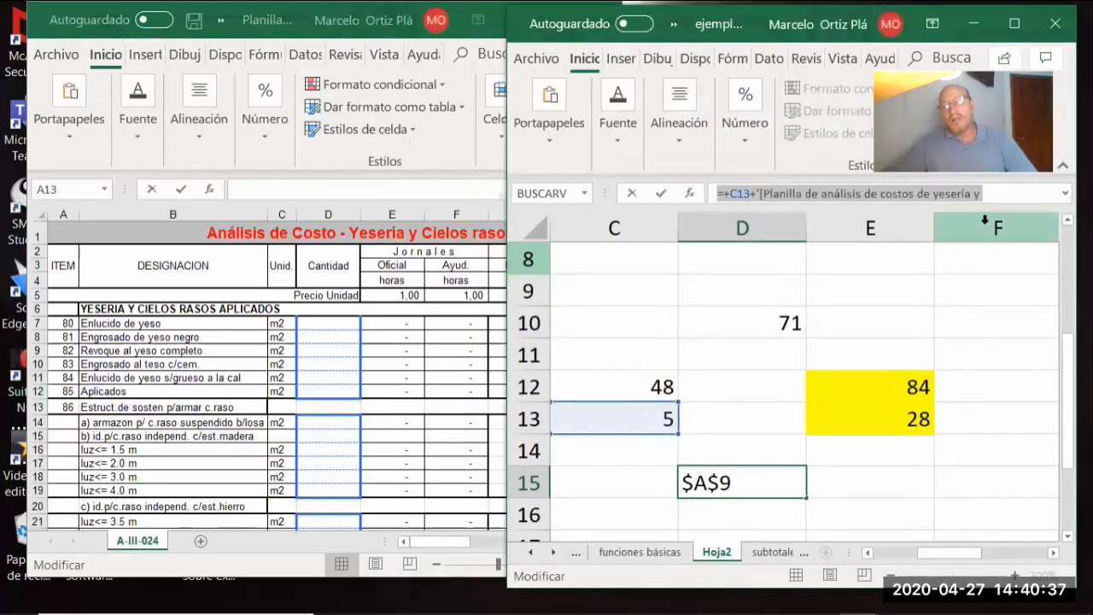
{"action": "left_click", "coordinate": [1015, 24]}
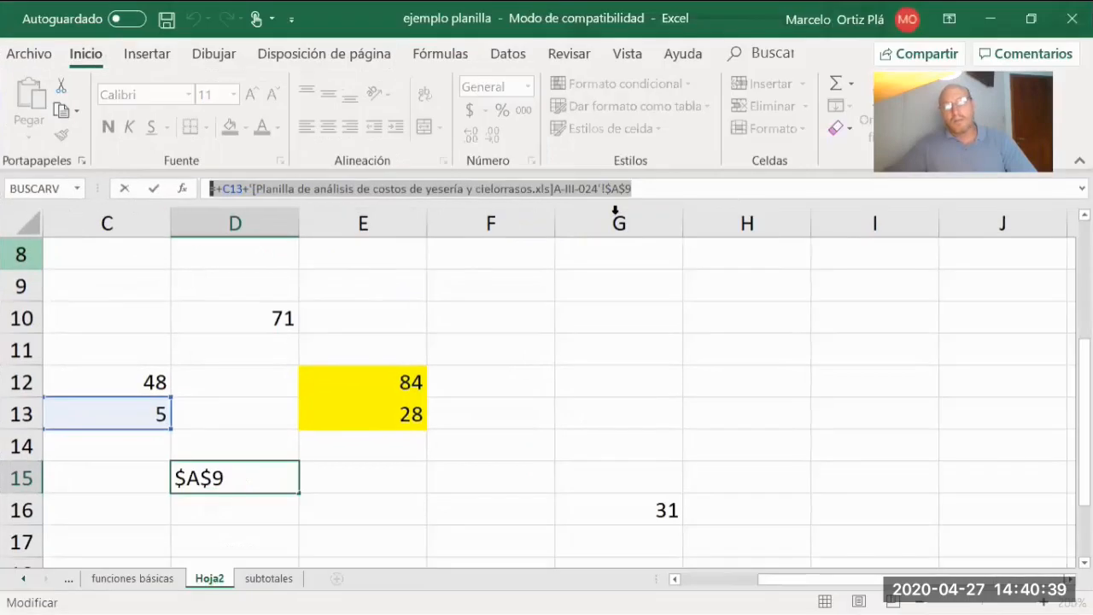
Circle the $A$9 cell reference in the displayed formula with the annotation pen
{"action": "left_click", "coordinate": [683, 83]}
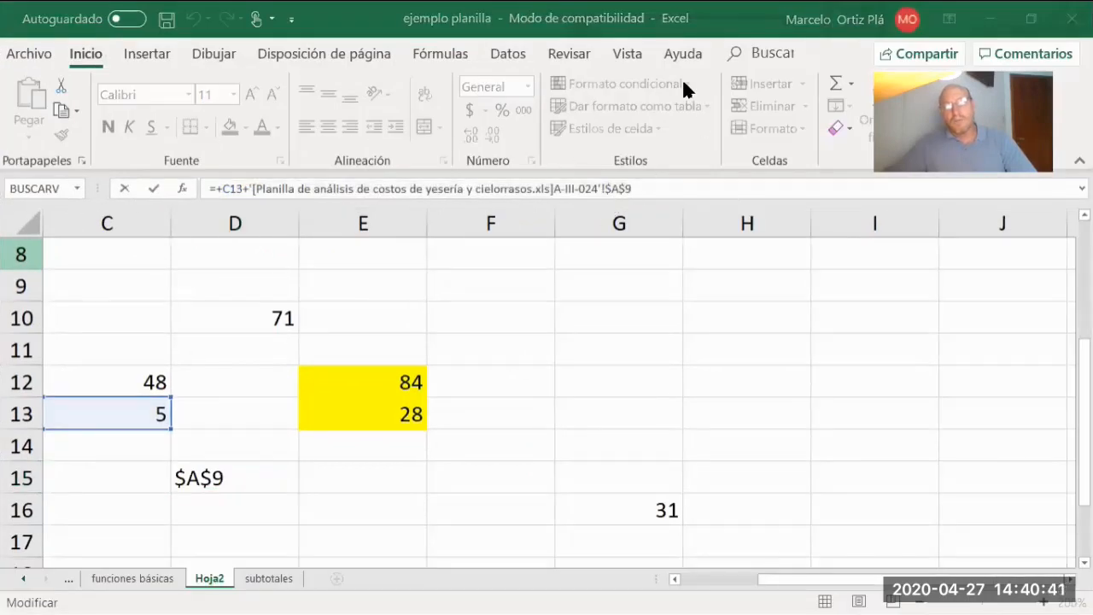
{"action": "mouse_move", "coordinate": [651, 165]}
{"action": "left_mouse_down"}
{"action": "mouse_move", "coordinate": [645, 213]}
{"action": "mouse_move", "coordinate": [595, 161]}
{"action": "left_mouse_up"}
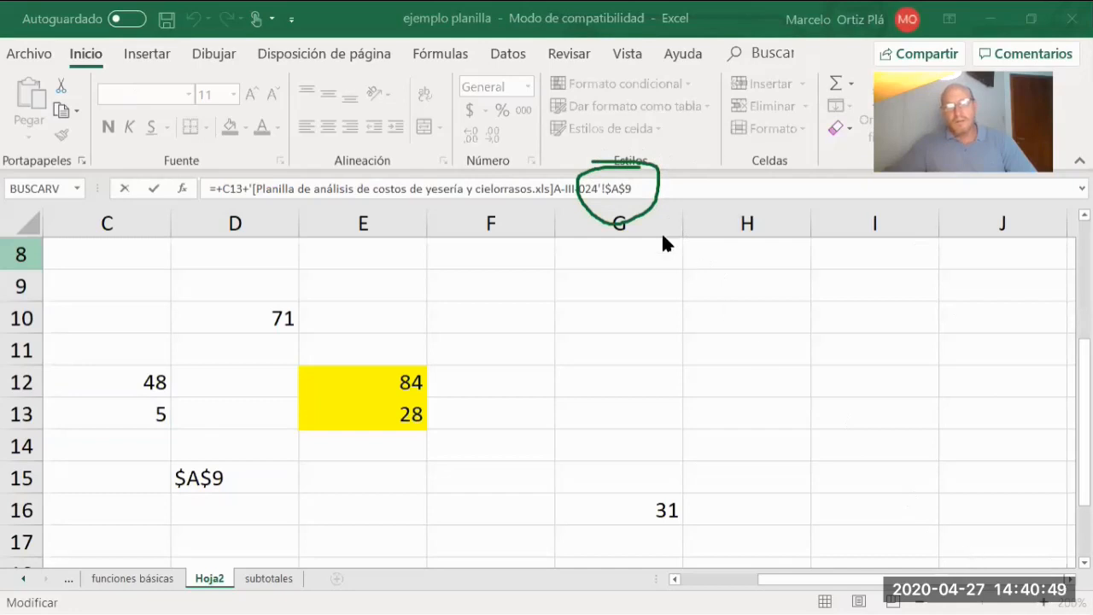
{"action": "left_click", "coordinate": [1049, 596]}
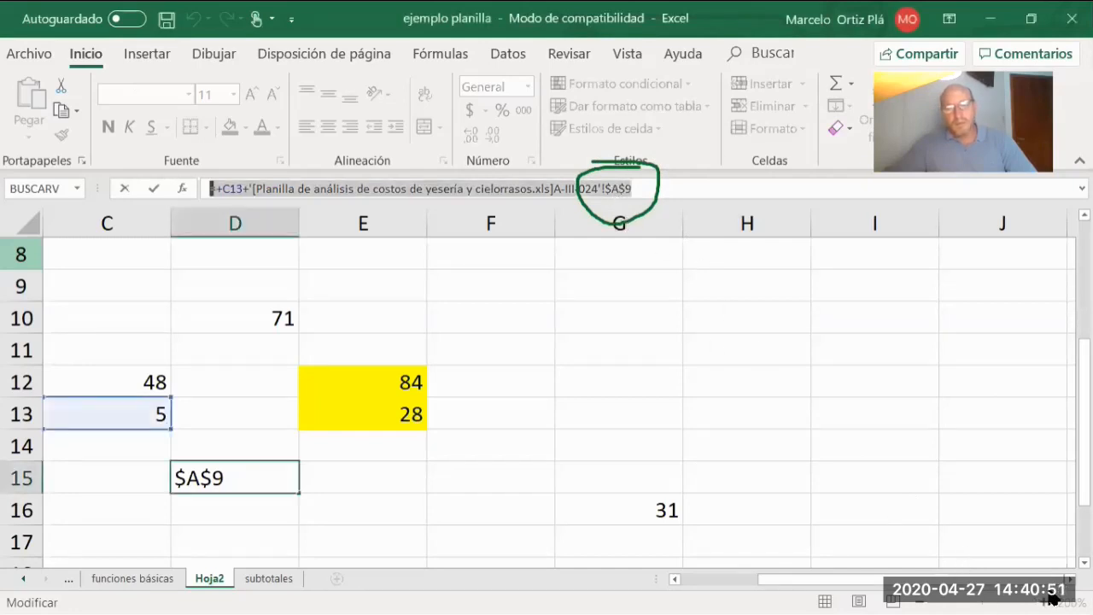
{"action": "left_click", "coordinate": [795, 264]}
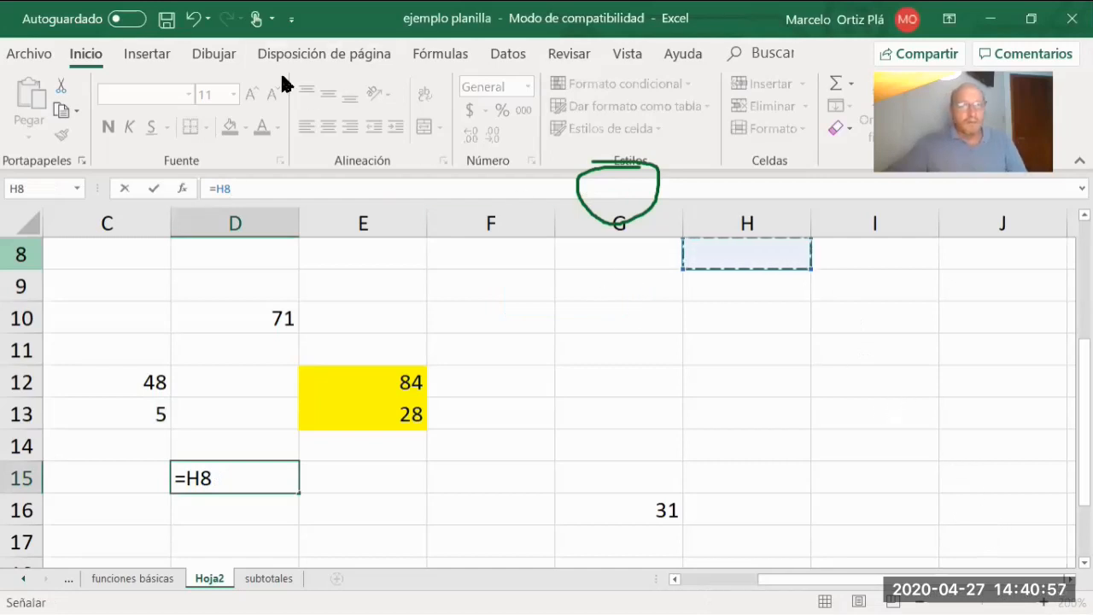
{"action": "left_click", "coordinate": [195, 19]}
{"action": "left_click", "coordinate": [606, 414]}
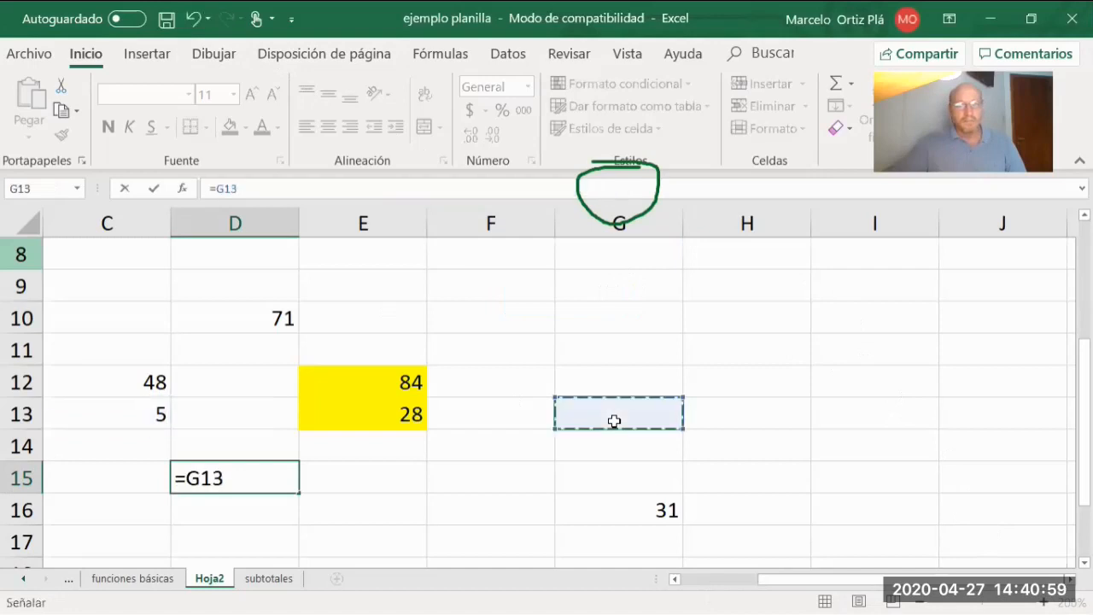
{"action": "left_click", "coordinate": [193, 19]}
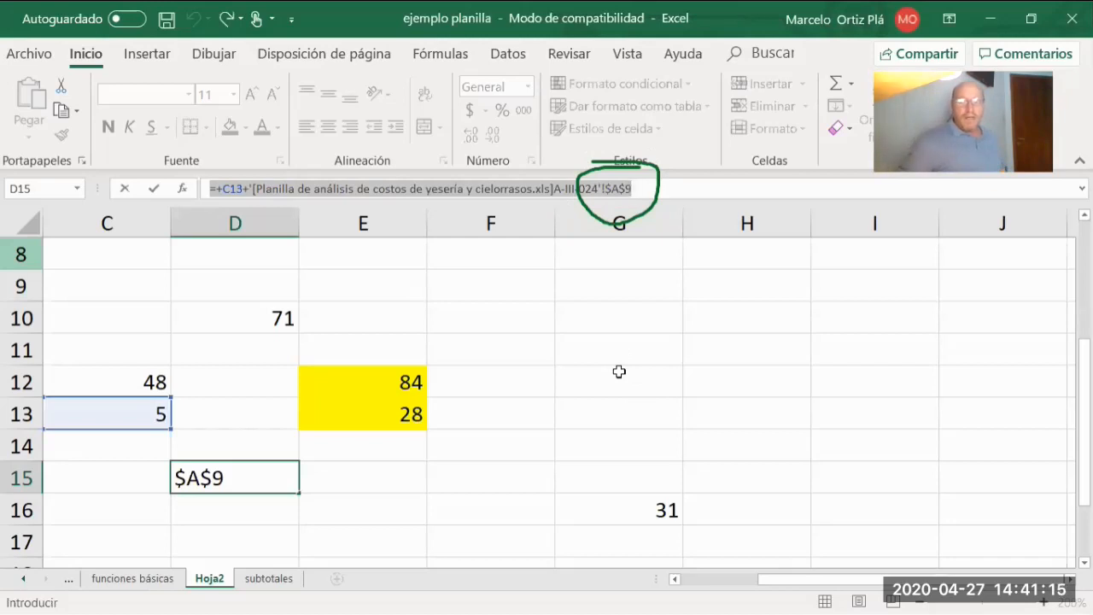
Restore the example workbook to its smaller window and close the Planilla de análisis workbook
{"action": "left_click", "coordinate": [1031, 18]}
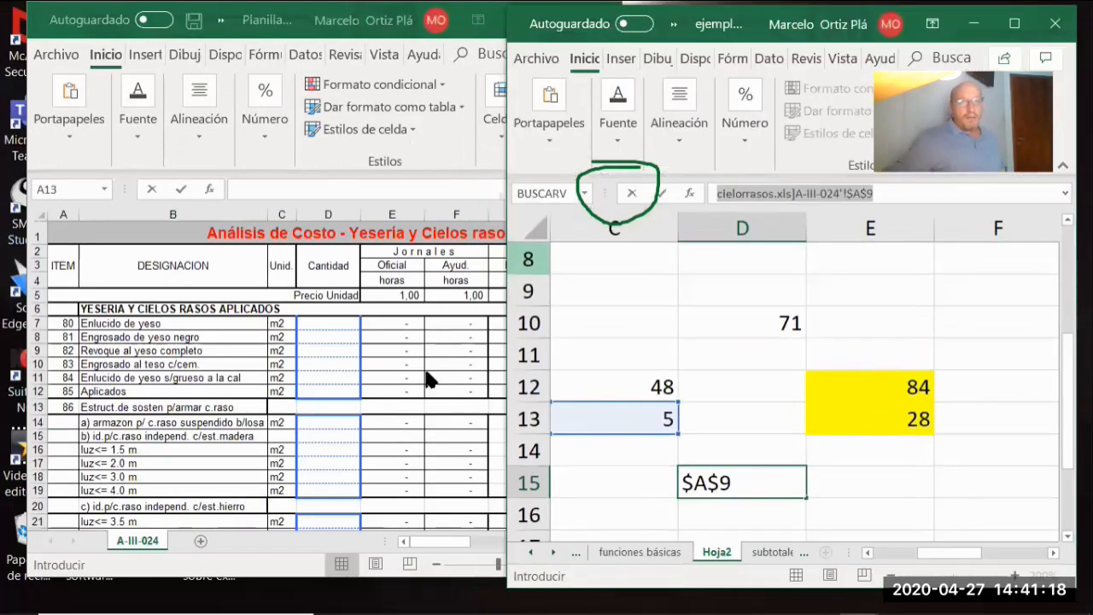
{"action": "left_click", "coordinate": [405, 303]}
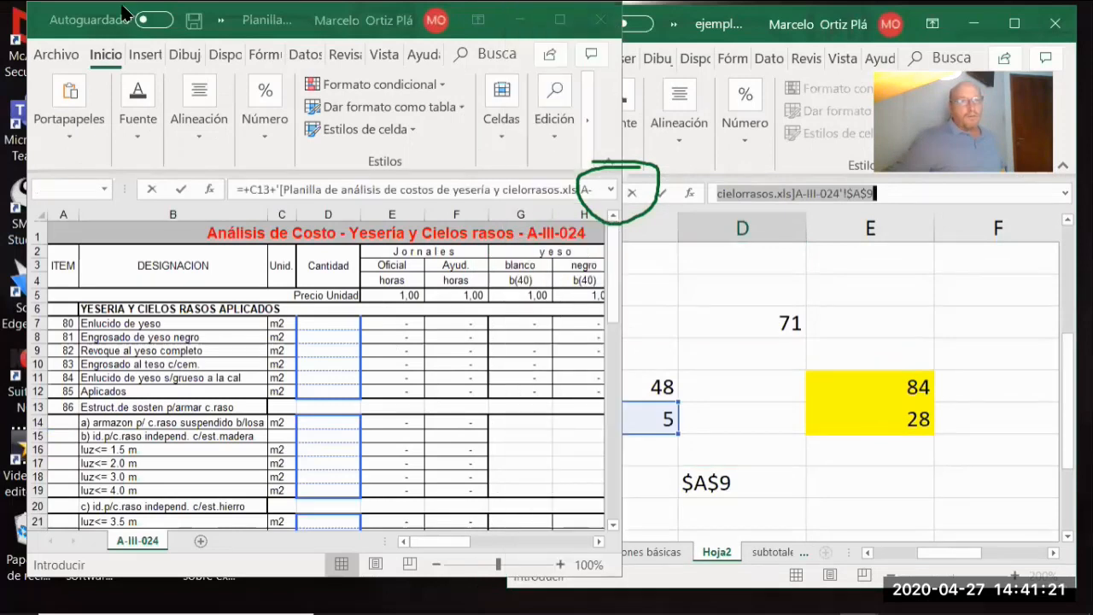
{"action": "left_click", "coordinate": [616, 71]}
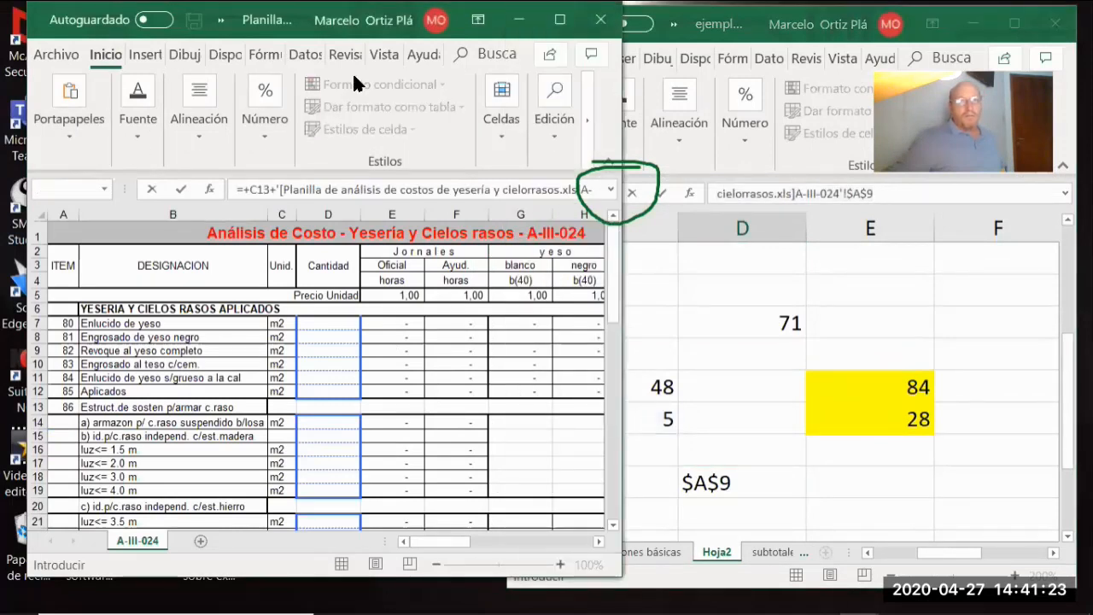
{"action": "key", "text": "alt+F4"}
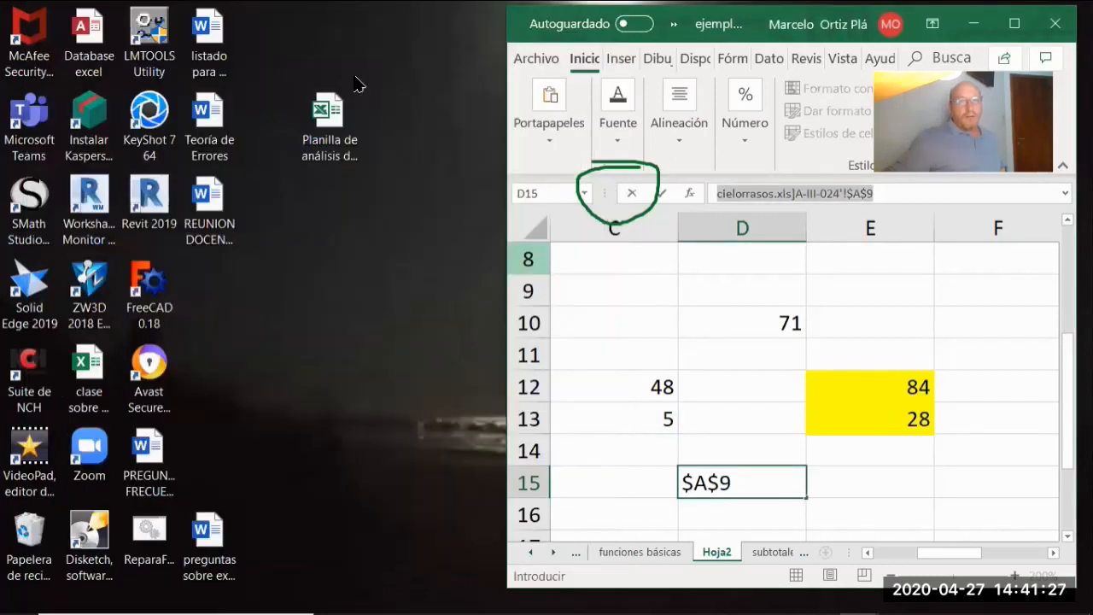
Switch to the PowerPoint presentation, place its window beside the workbook, and show the slide section A otros libros
{"action": "mouse_move", "coordinate": [342, 610]}
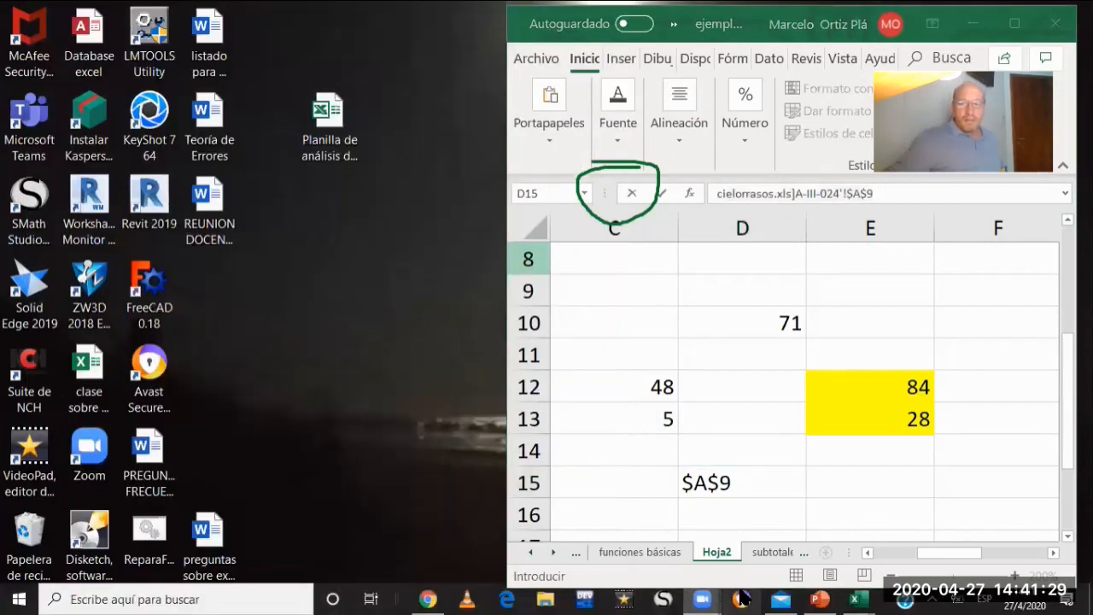
{"action": "left_click", "coordinate": [817, 599]}
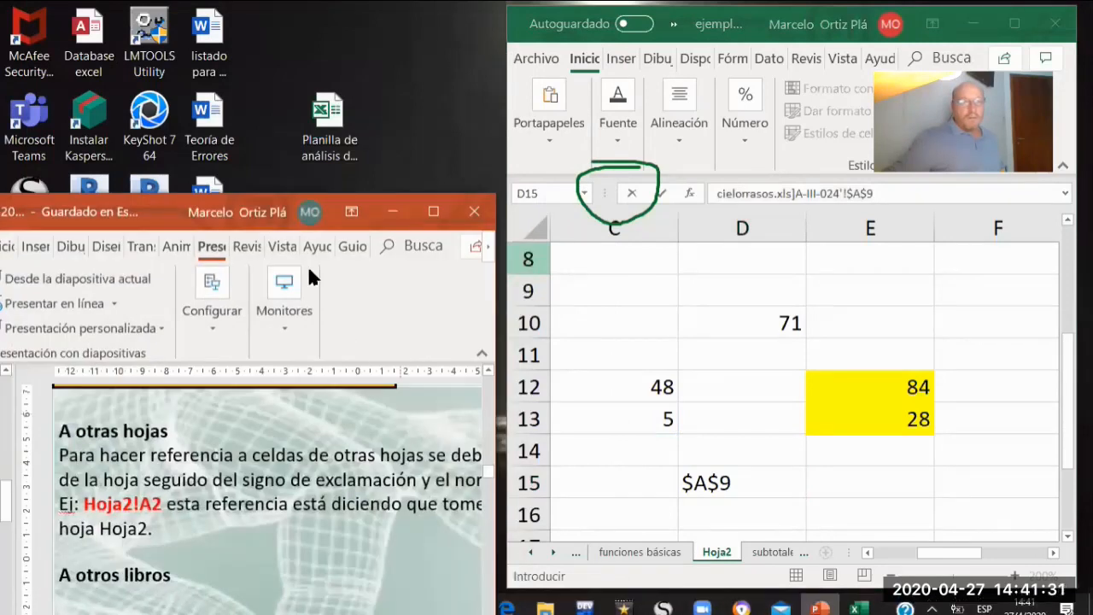
{"action": "left_click_drag", "start_coordinate": [271, 219], "coordinate": [281, 28]}
{"action": "scroll", "coordinate": [264, 381], "scroll_direction": "down", "scroll_amount": 5}
{"action": "scroll", "coordinate": [265, 382], "scroll_direction": "up", "scroll_amount": 5}
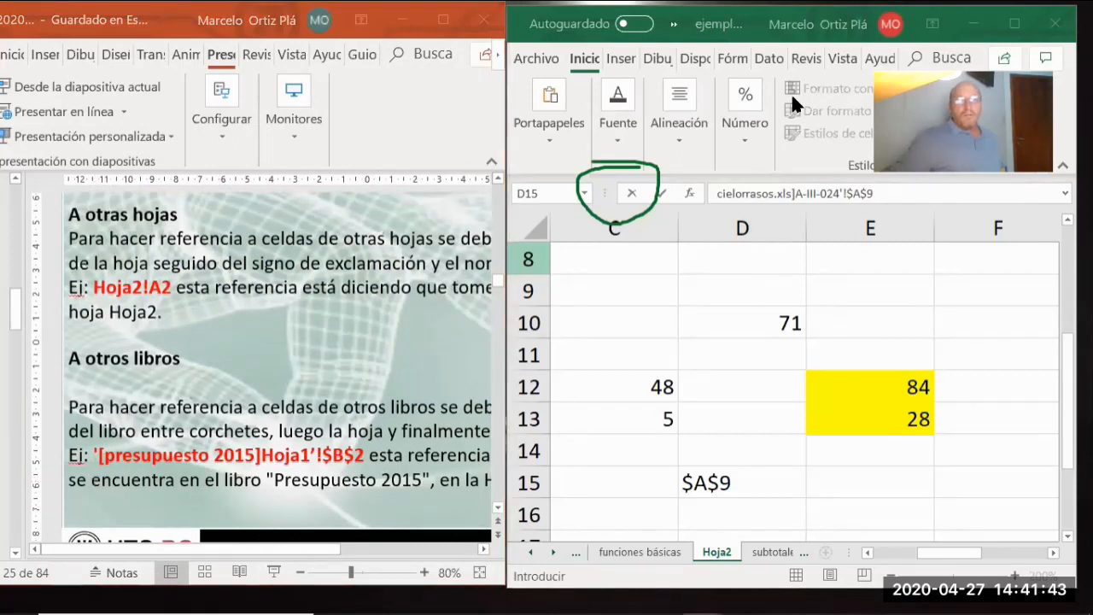
Annotate the slide's example by circling [presupuesto 2015], labelling it Libro, and linking Hoja1 to the handwritten label hoja
{"action": "mouse_move", "coordinate": [265, 432]}
{"action": "left_mouse_down"}
{"action": "mouse_move", "coordinate": [107, 428]}
{"action": "mouse_move", "coordinate": [96, 460]}
{"action": "mouse_move", "coordinate": [283, 468]}
{"action": "mouse_move", "coordinate": [267, 425]}
{"action": "mouse_move", "coordinate": [247, 430]}
{"action": "left_mouse_up"}
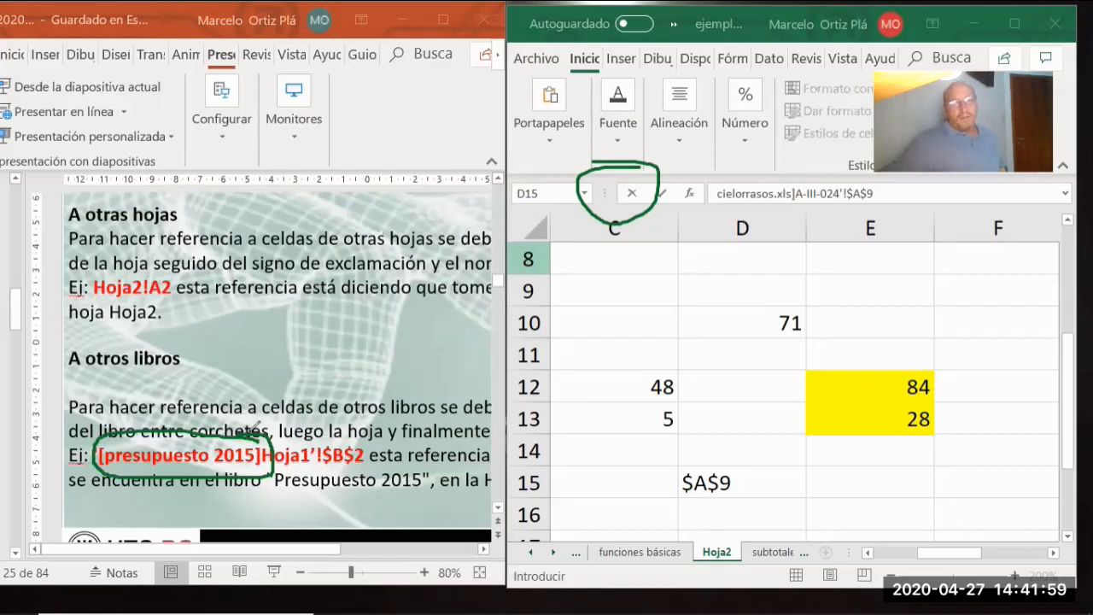
{"action": "mouse_move", "coordinate": [147, 379]}
{"action": "left_mouse_down"}
{"action": "mouse_move", "coordinate": [150, 395]}
{"action": "mouse_move", "coordinate": [187, 399]}
{"action": "mouse_move", "coordinate": [216, 386]}
{"action": "mouse_move", "coordinate": [206, 382]}
{"action": "left_mouse_up"}
{"action": "left_click_drag", "start_coordinate": [293, 439], "coordinate": [368, 321]}
{"action": "mouse_move", "coordinate": [381, 284]}
{"action": "left_mouse_down"}
{"action": "mouse_move", "coordinate": [385, 332]}
{"action": "mouse_move", "coordinate": [410, 322]}
{"action": "mouse_move", "coordinate": [415, 351]}
{"action": "mouse_move", "coordinate": [420, 314]}
{"action": "mouse_move", "coordinate": [446, 325]}
{"action": "left_mouse_up"}
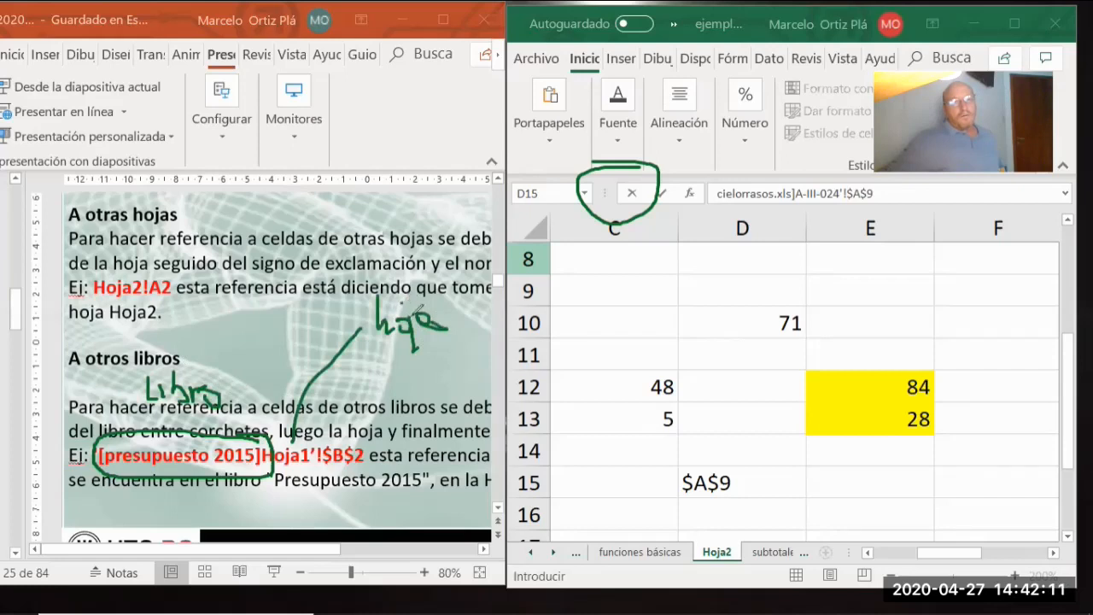
Circle $B$2 in the slide's example, label it celdas, and draw two dollar signs beside it
{"action": "mouse_move", "coordinate": [342, 418]}
{"action": "left_mouse_down"}
{"action": "mouse_move", "coordinate": [326, 465]}
{"action": "mouse_move", "coordinate": [369, 431]}
{"action": "mouse_move", "coordinate": [334, 413]}
{"action": "left_mouse_up"}
{"action": "mouse_move", "coordinate": [397, 384]}
{"action": "left_mouse_down"}
{"action": "mouse_move", "coordinate": [468, 391]}
{"action": "mouse_move", "coordinate": [459, 357]}
{"action": "mouse_move", "coordinate": [492, 398]}
{"action": "mouse_move", "coordinate": [516, 403]}
{"action": "left_mouse_up"}
{"action": "mouse_move", "coordinate": [415, 446]}
{"action": "left_mouse_down"}
{"action": "mouse_move", "coordinate": [417, 468]}
{"action": "mouse_move", "coordinate": [402, 437]}
{"action": "mouse_move", "coordinate": [462, 488]}
{"action": "mouse_move", "coordinate": [441, 470]}
{"action": "mouse_move", "coordinate": [437, 435]}
{"action": "left_mouse_up"}
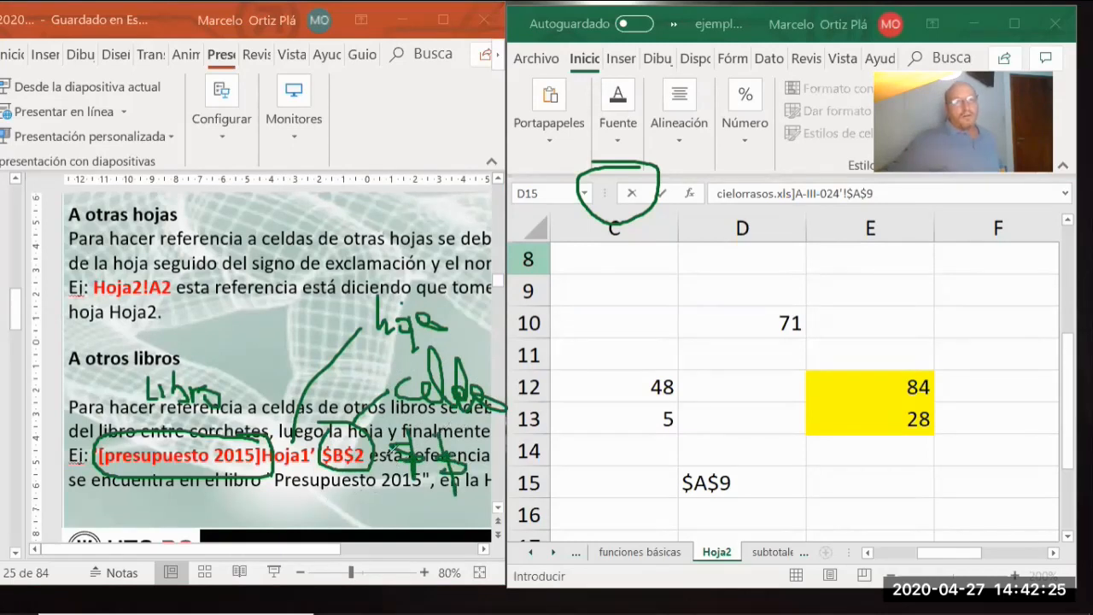
Erase the circle around $B$2, then underline the book name and mark the punctuation after the book and sheet names
{"action": "left_click", "coordinate": [564, 110]}
{"action": "left_click", "coordinate": [355, 468]}
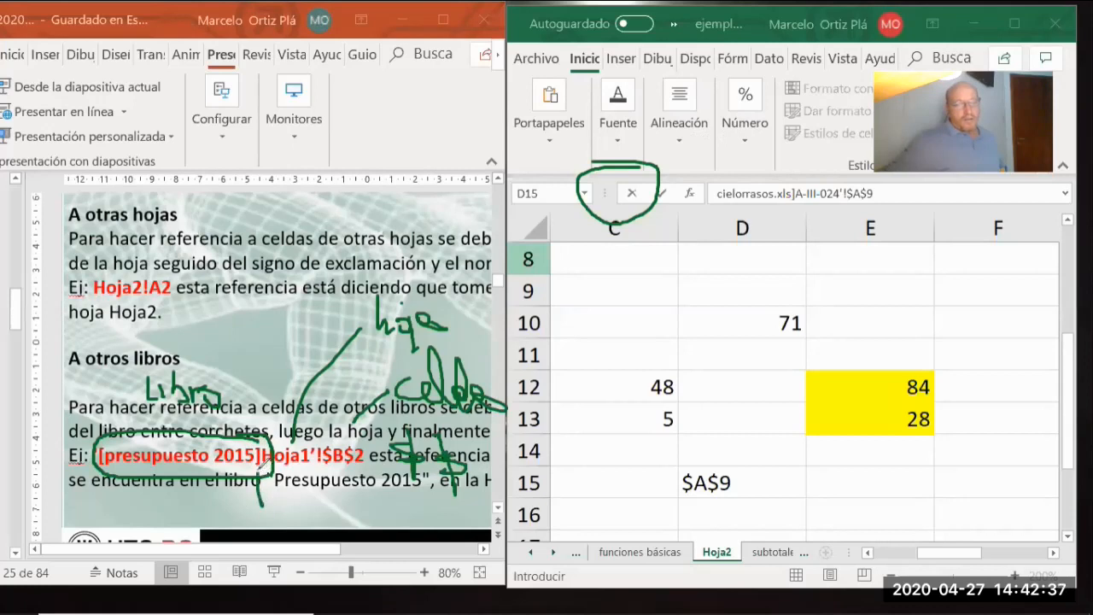
{"action": "mouse_move", "coordinate": [109, 460]}
{"action": "left_mouse_down"}
{"action": "mouse_move", "coordinate": [154, 493]}
{"action": "mouse_move", "coordinate": [253, 515]}
{"action": "left_mouse_up"}
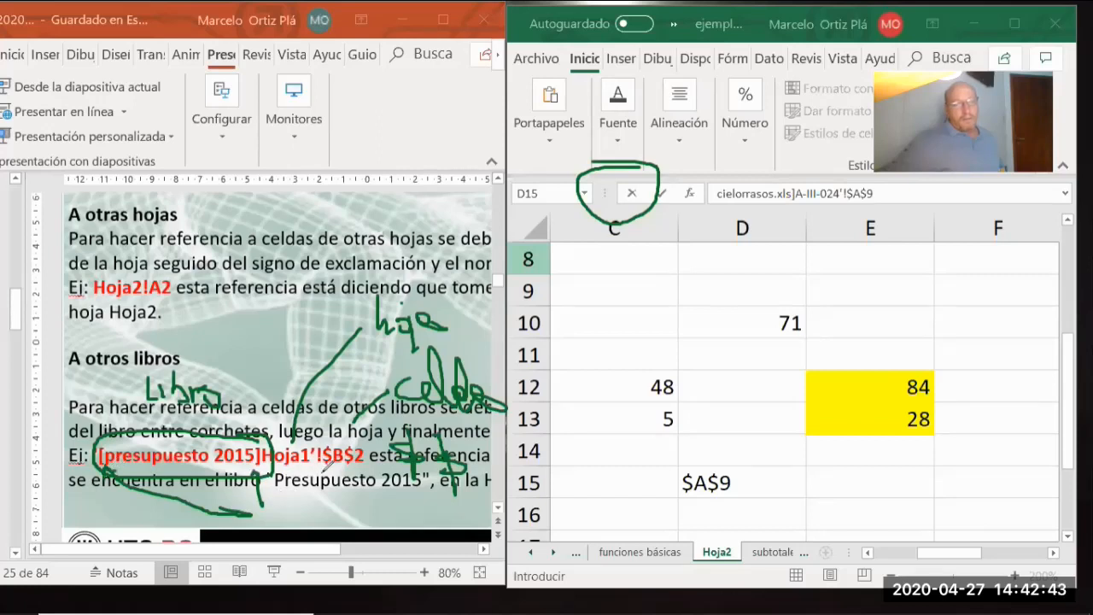
{"action": "left_click_drag", "start_coordinate": [325, 462], "coordinate": [313, 506]}
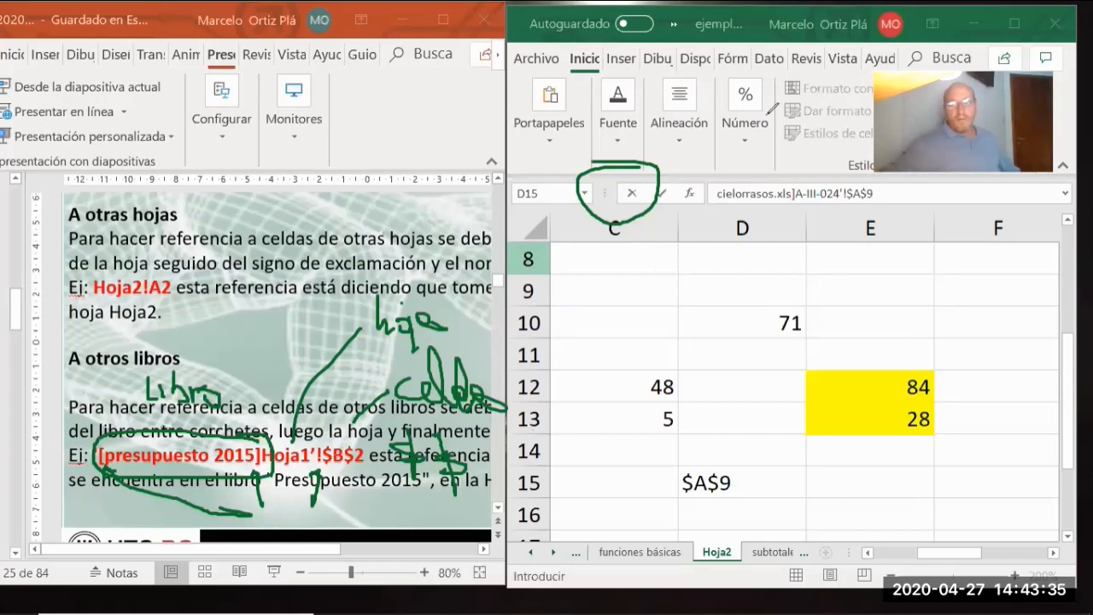
Clear the ink annotations and try to enter a reference to C14 in cell D15
{"action": "left_click", "coordinate": [768, 113]}
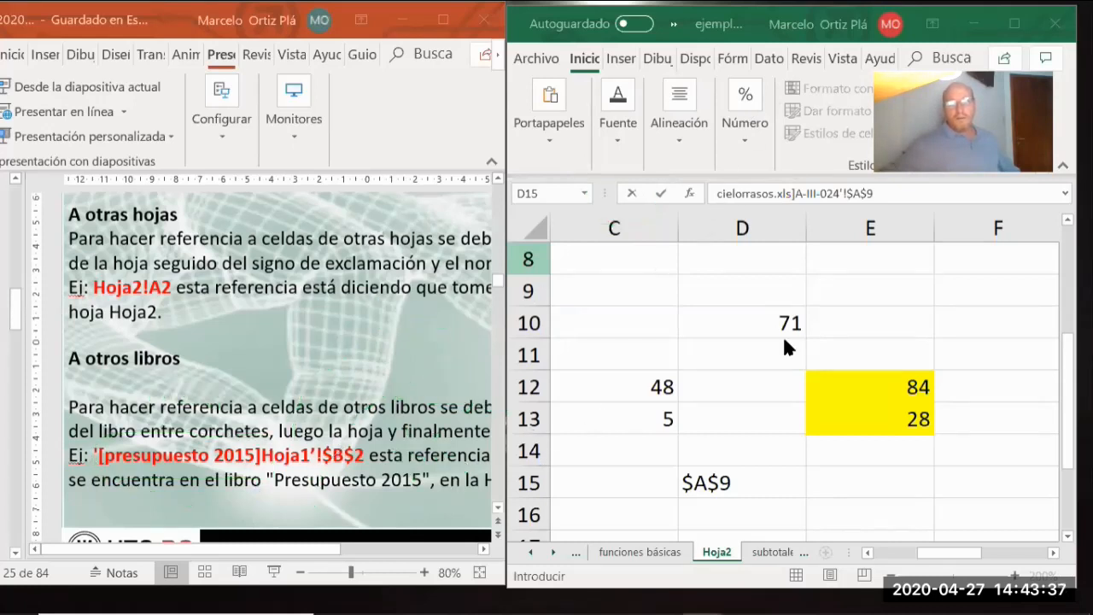
{"action": "key", "text": "F2"}
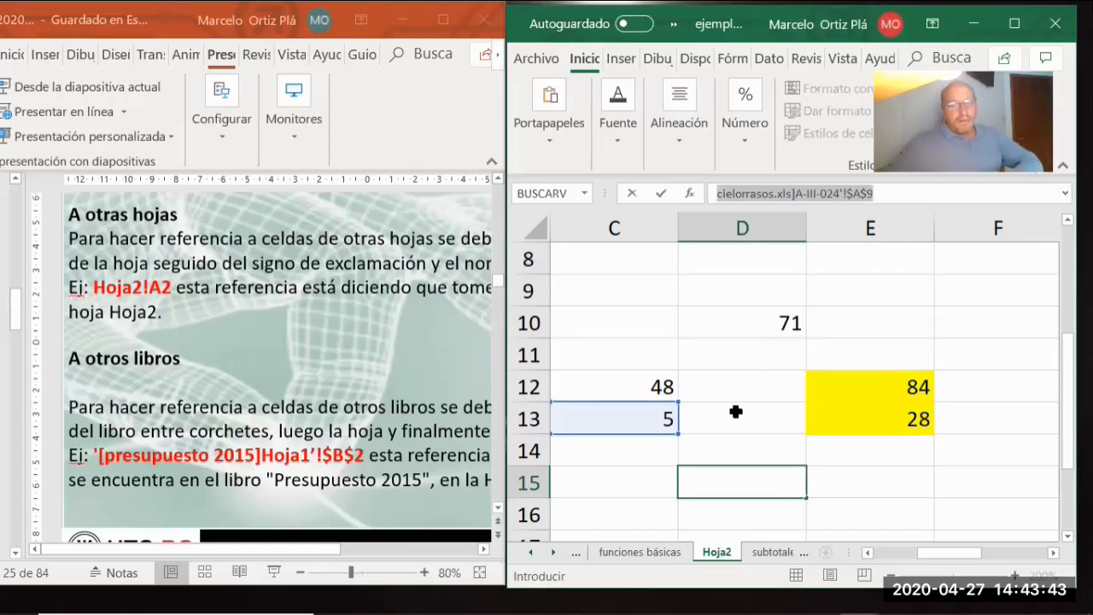
{"action": "left_click", "coordinate": [593, 458]}
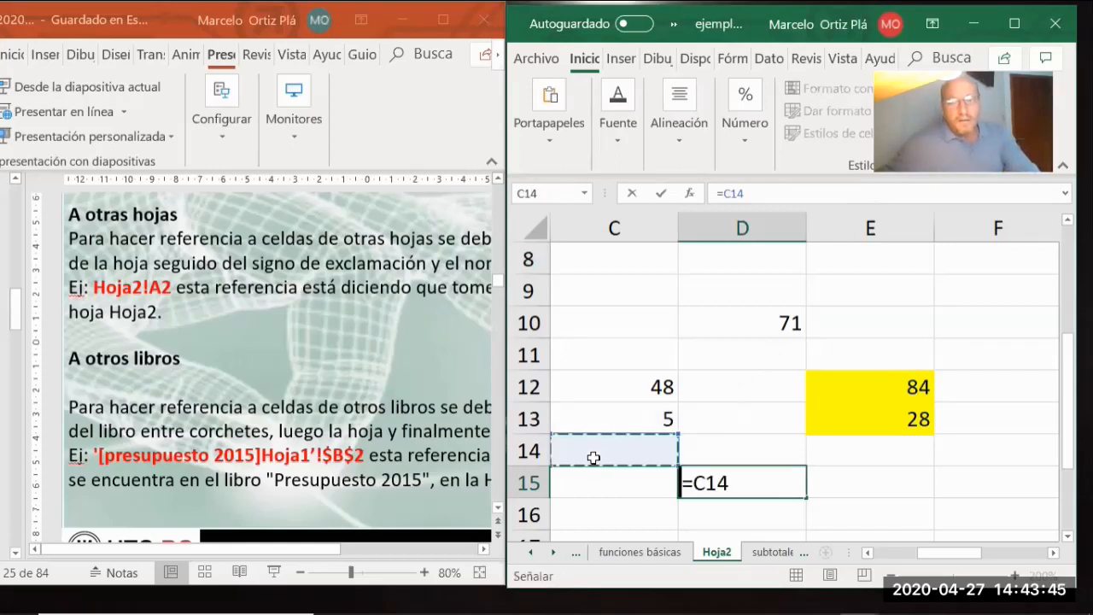
{"action": "key", "text": "ctrl+z"}
{"action": "left_click", "coordinate": [605, 487]}
{"action": "left_click", "coordinate": [598, 458]}
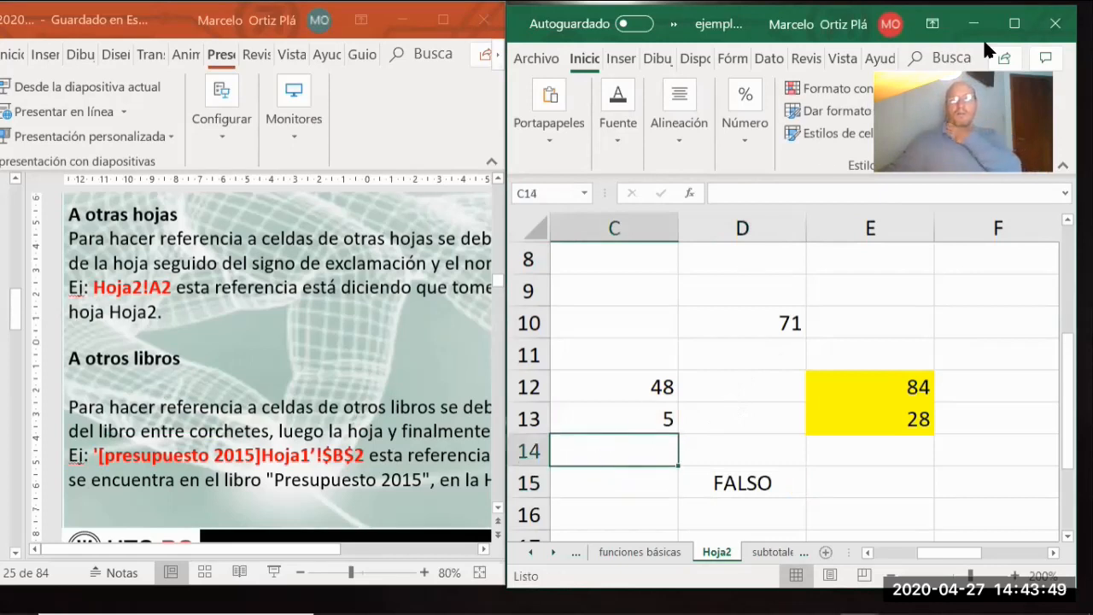
Maximize the workbook window and copy the value of C13 into C14
{"action": "left_click", "coordinate": [1016, 23]}
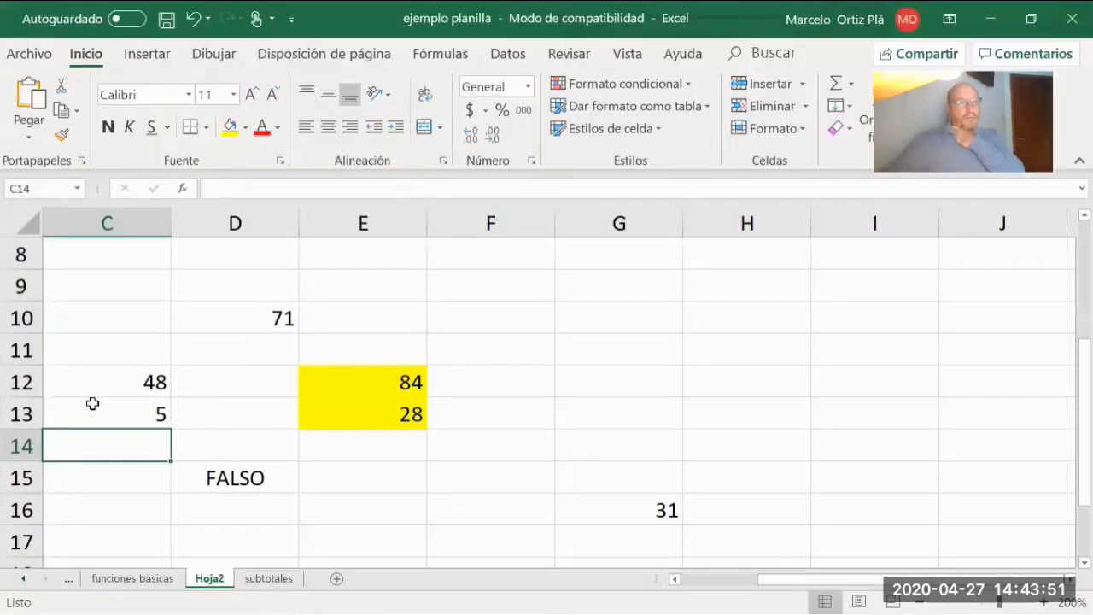
{"action": "left_click", "coordinate": [91, 405]}
{"action": "key", "text": "ctrl+c"}
{"action": "left_click", "coordinate": [96, 445]}
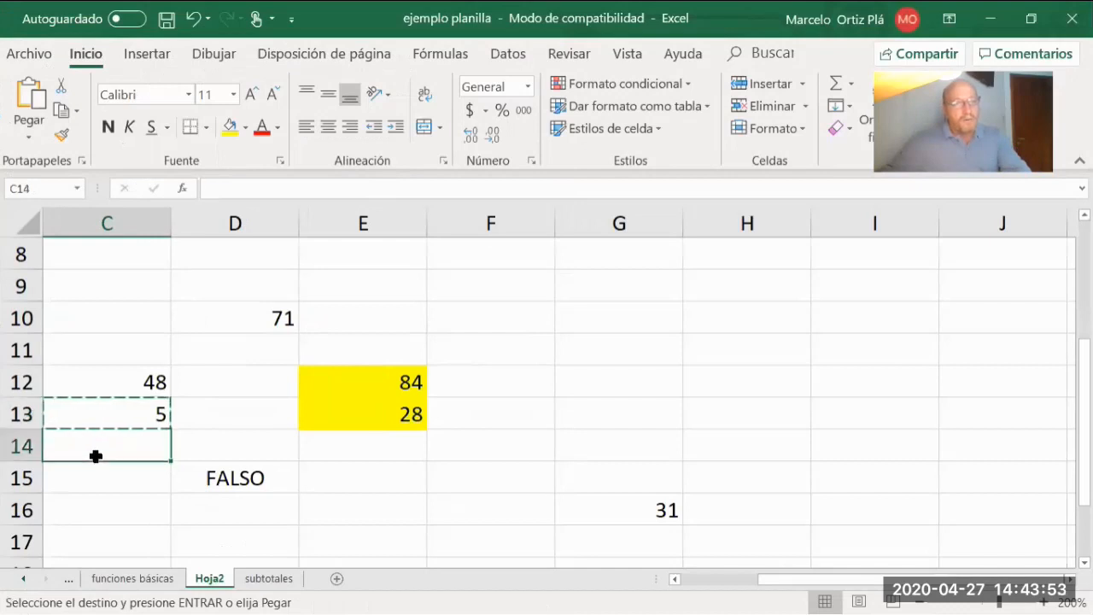
{"action": "key", "text": "ctrl+v"}
{"action": "left_click", "coordinate": [259, 440]}
{"action": "left_click", "coordinate": [118, 453]}
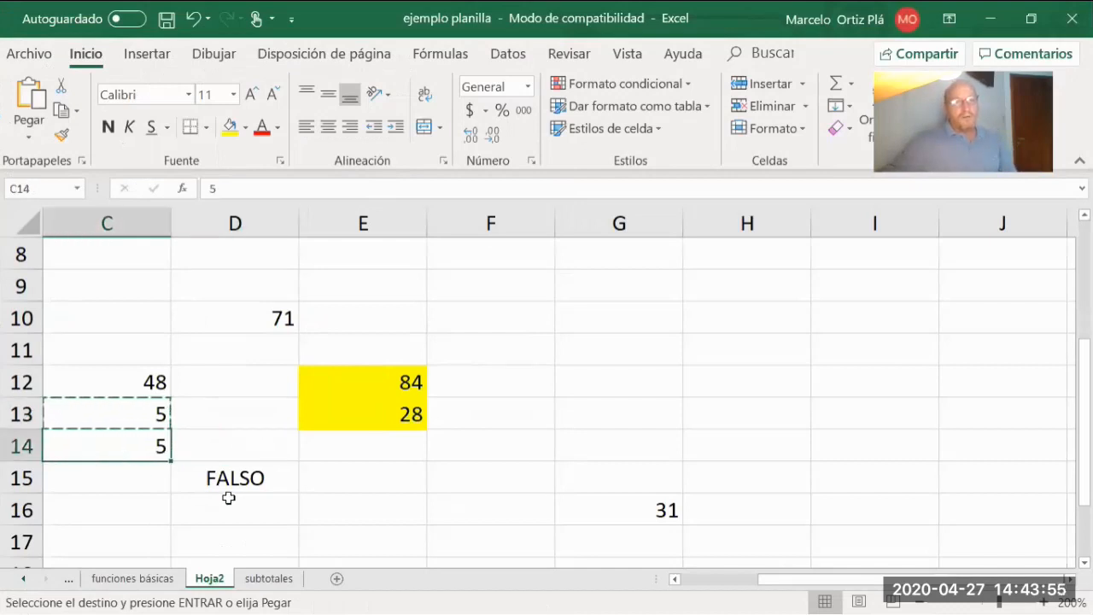
Examine the contents of C12, C13 and C14, opening the formula in C12 to view its reference
{"action": "left_click", "coordinate": [88, 414]}
{"action": "left_click", "coordinate": [270, 330]}
{"action": "left_click", "coordinate": [103, 379]}
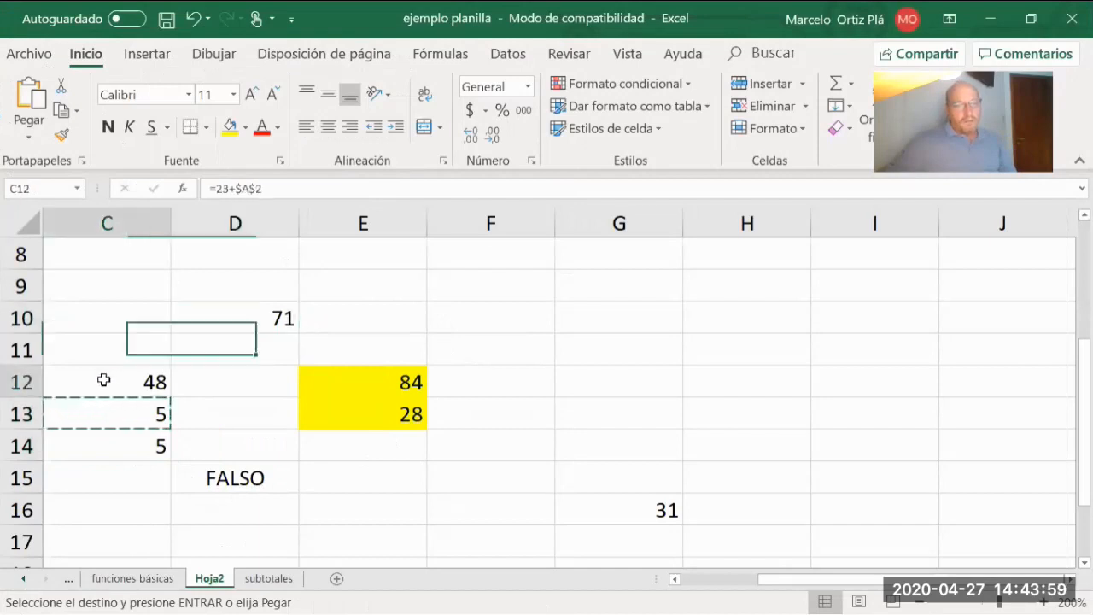
{"action": "left_click", "coordinate": [247, 188]}
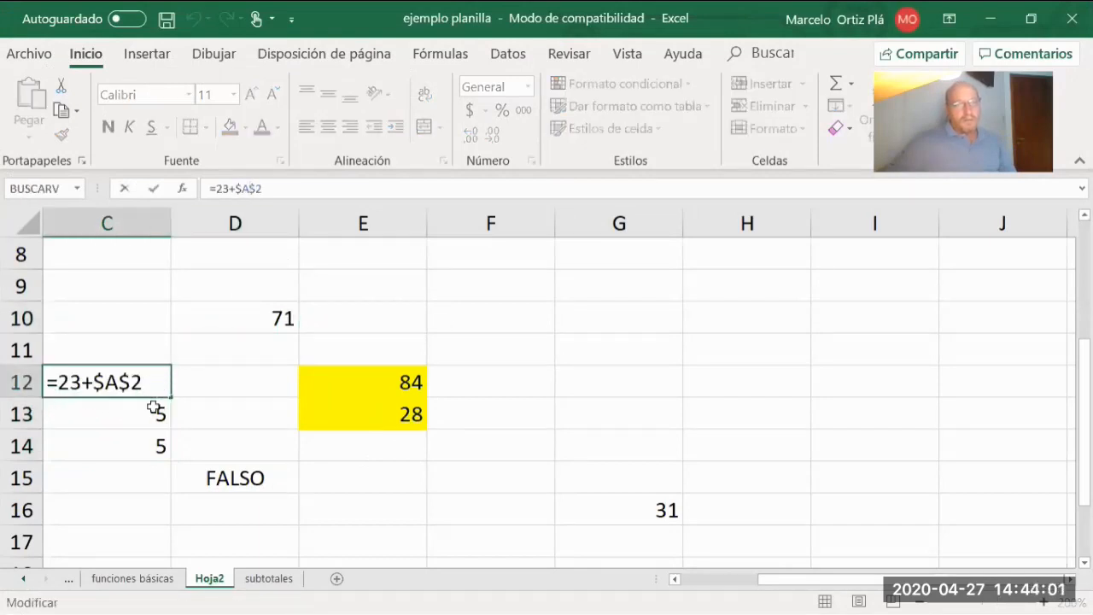
{"action": "left_click", "coordinate": [219, 383]}
{"action": "left_click", "coordinate": [92, 383]}
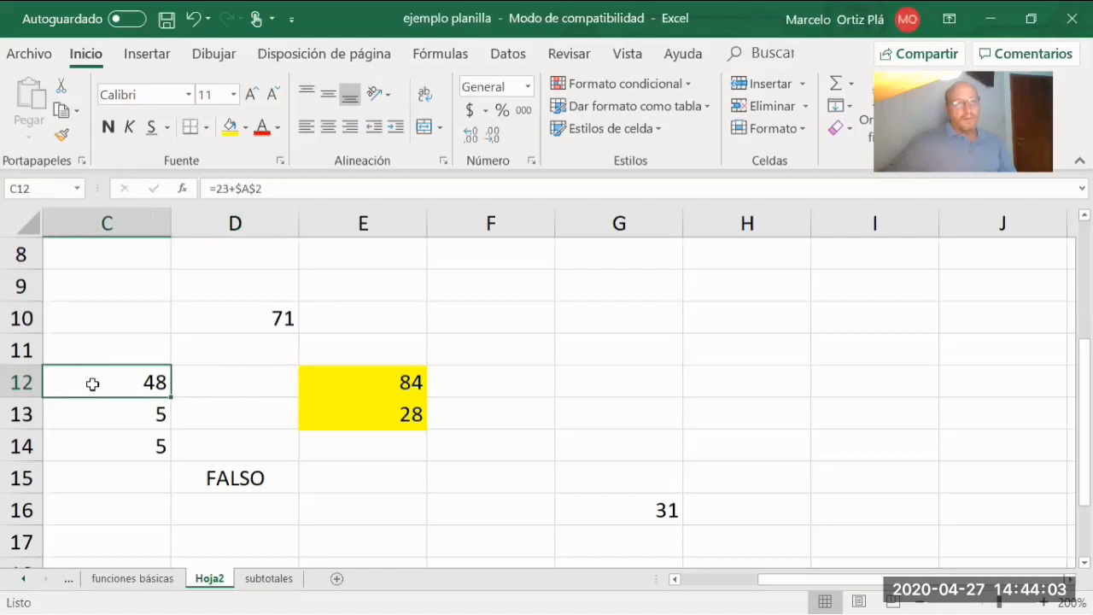
{"action": "left_click", "coordinate": [95, 415]}
{"action": "left_click", "coordinate": [104, 444]}
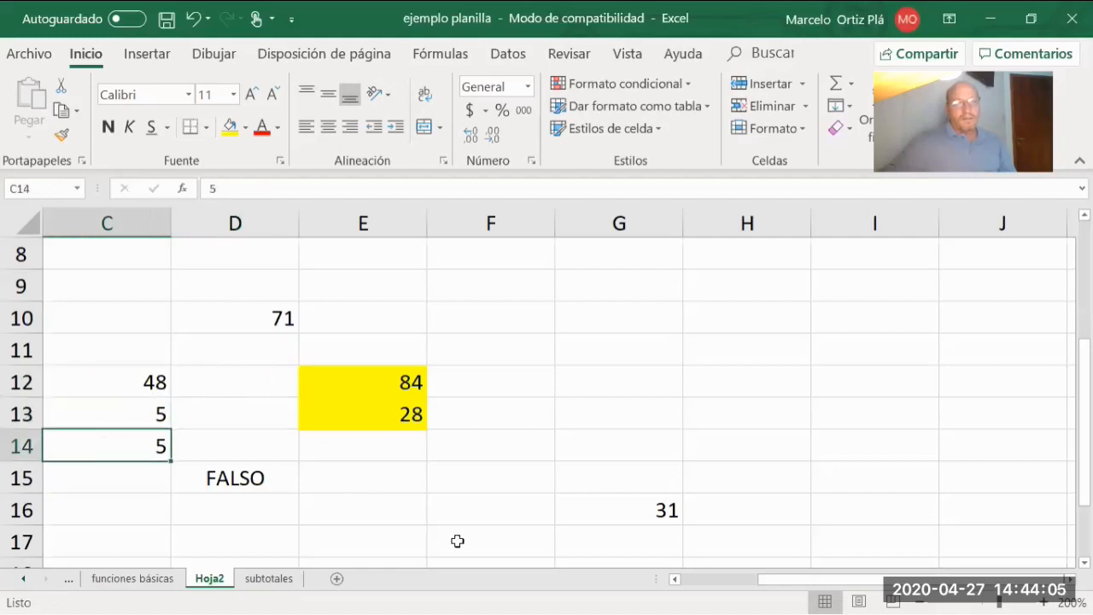
Undo the paste into C14 and the last edits of D15
{"action": "left_click", "coordinate": [193, 18]}
{"action": "left_click", "coordinate": [193, 18]}
{"action": "left_click", "coordinate": [193, 18]}
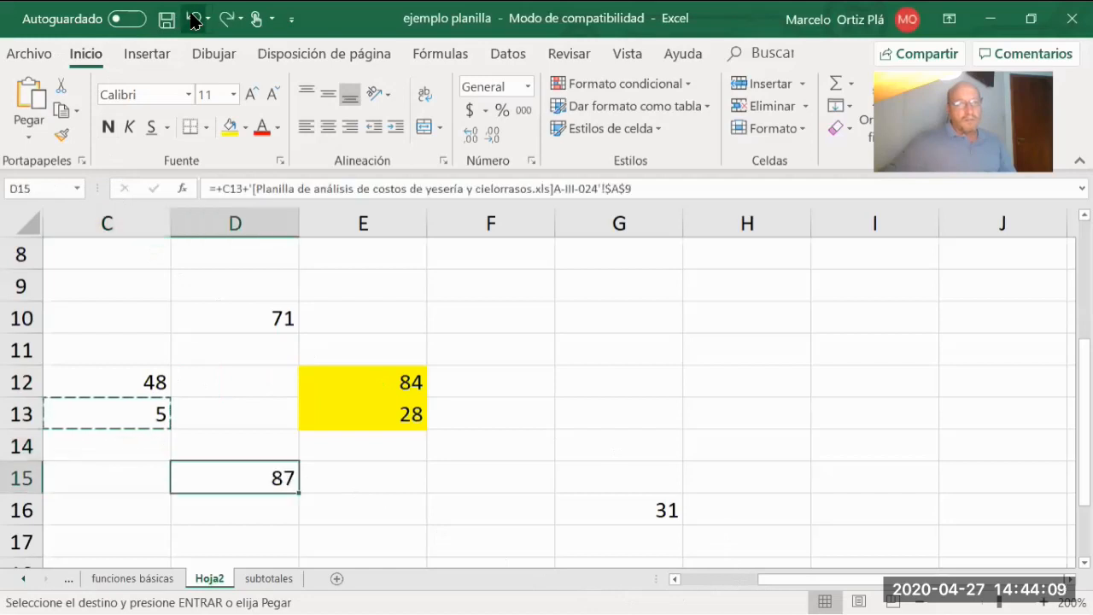
Paste C13 into D15, check cells C13 and C12, and undo the paste
{"action": "key", "text": "Return"}
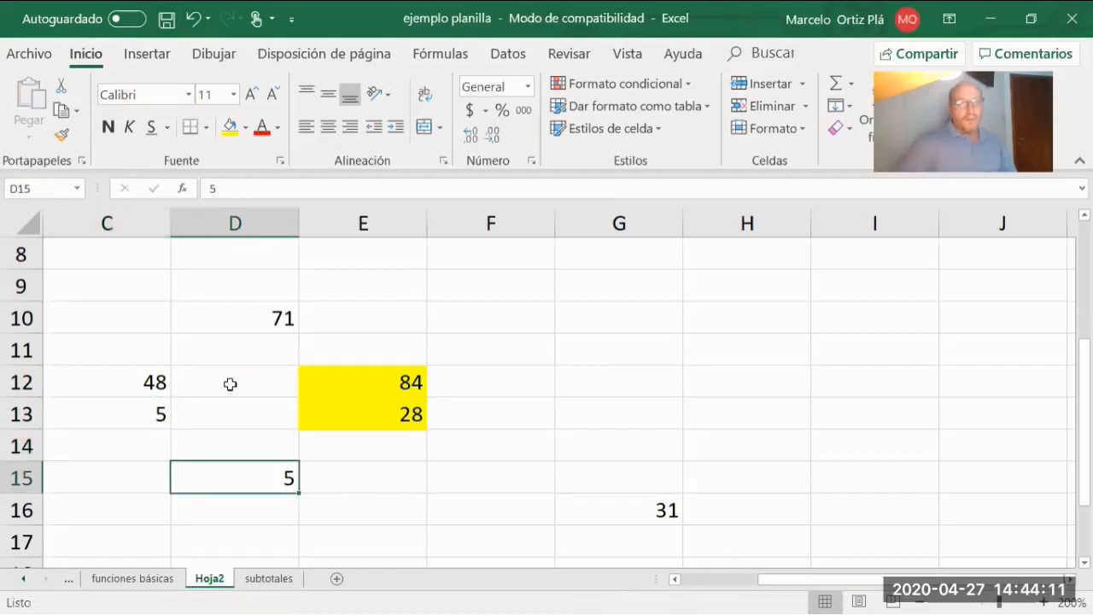
{"action": "left_click", "coordinate": [125, 403]}
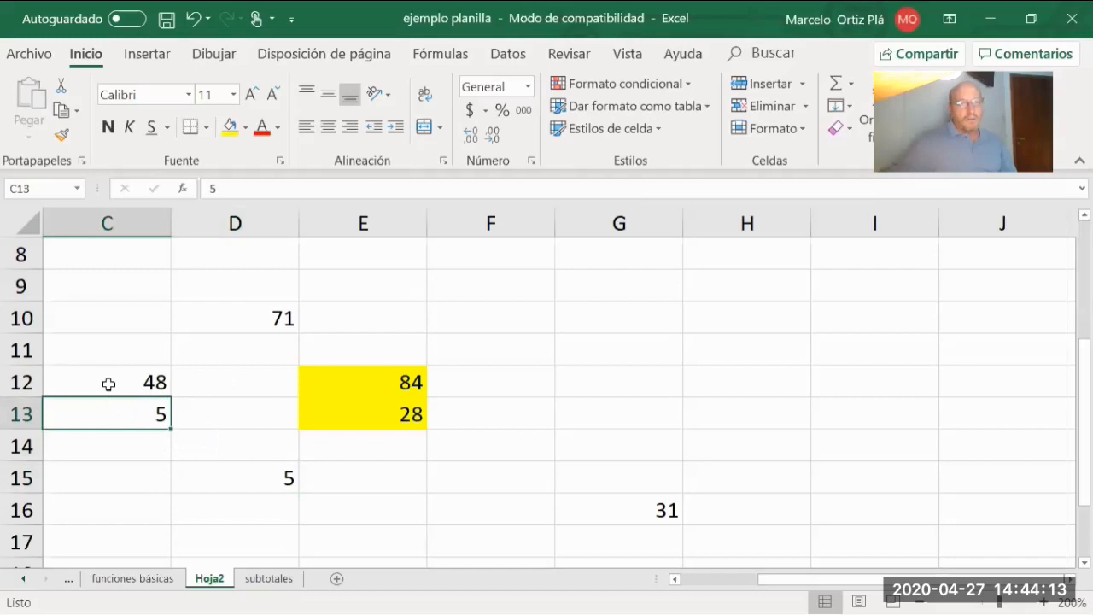
{"action": "left_click", "coordinate": [109, 384]}
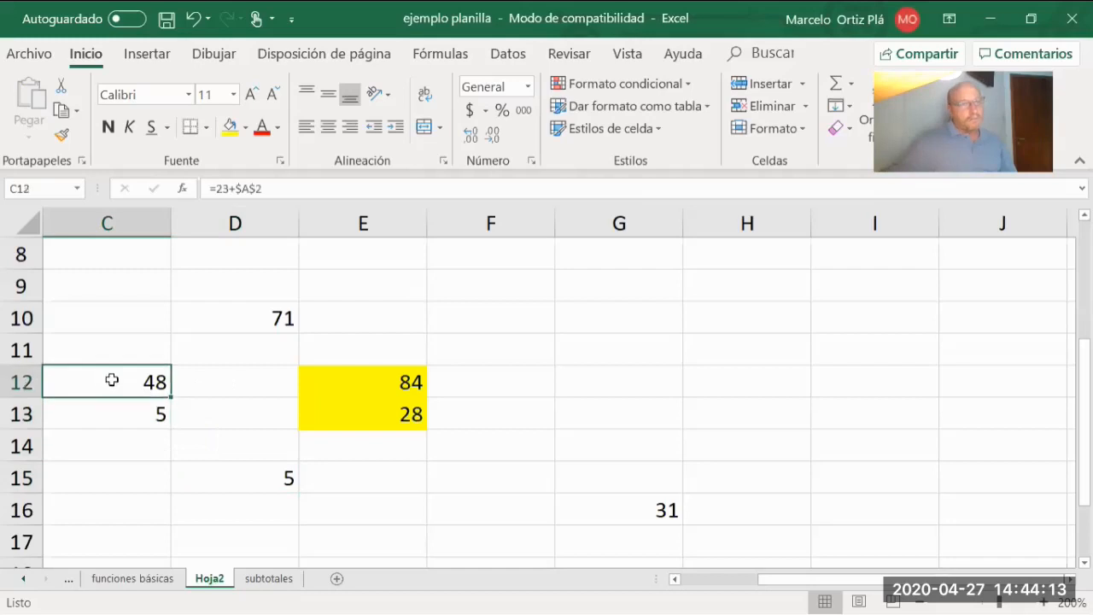
{"action": "left_click", "coordinate": [193, 18]}
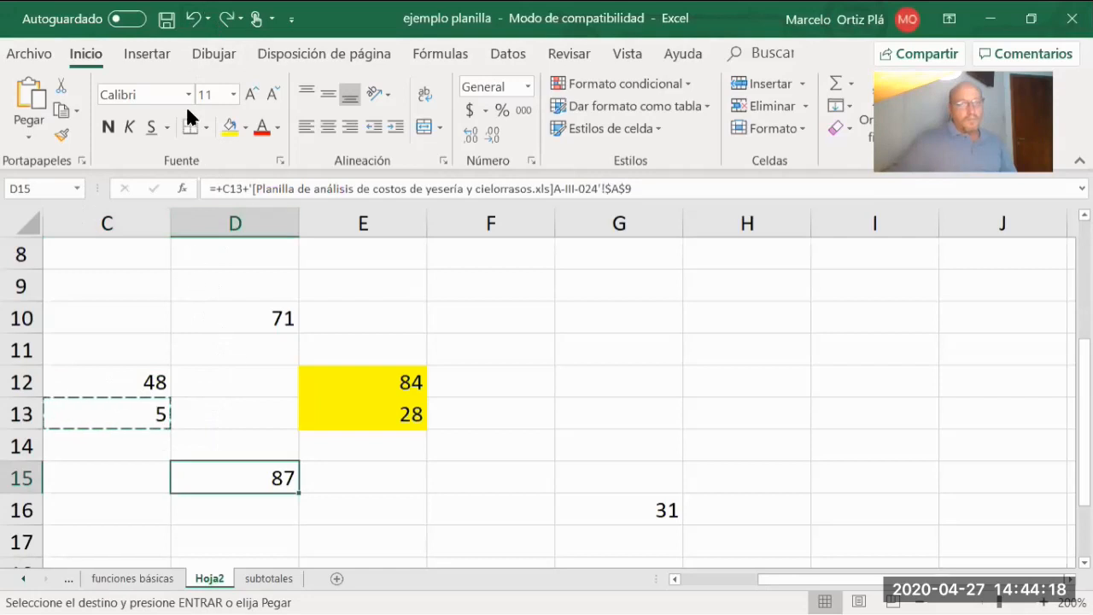
Undo the external workbook formula in D15 and check the surrounding cells D11, C13 and D13
{"action": "left_click", "coordinate": [194, 20]}
{"action": "left_click", "coordinate": [195, 20]}
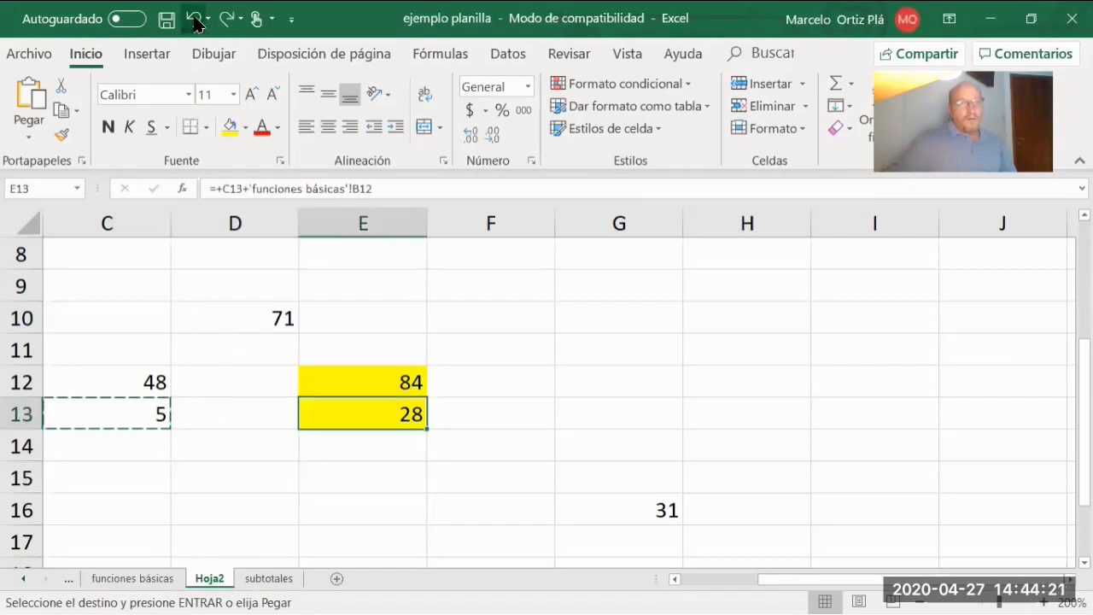
{"action": "left_click", "coordinate": [195, 19]}
{"action": "left_click", "coordinate": [224, 19]}
{"action": "left_click", "coordinate": [251, 359]}
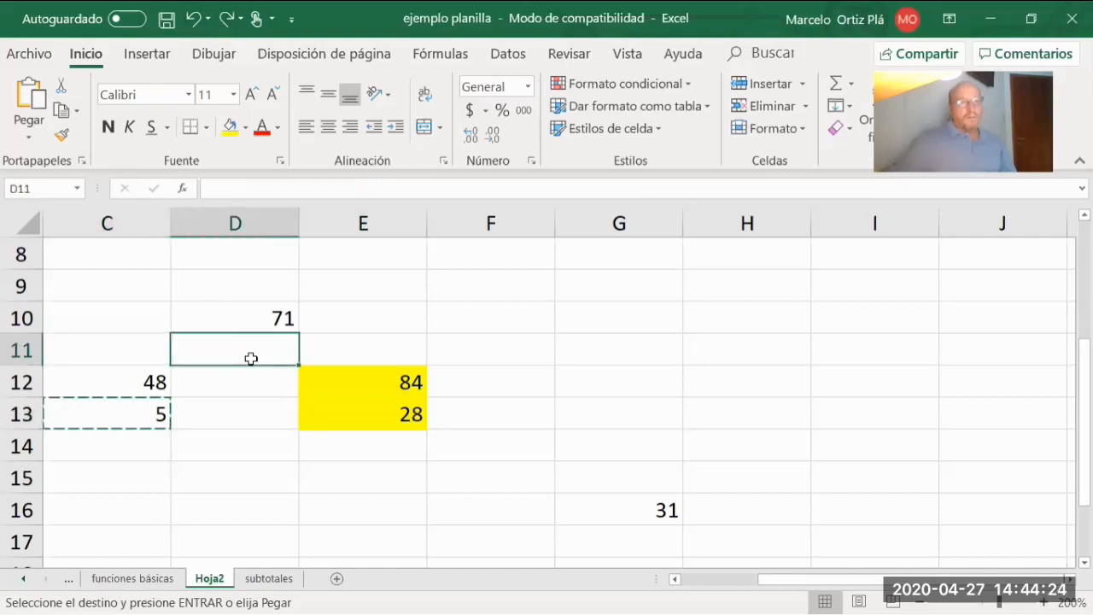
{"action": "left_click", "coordinate": [125, 418]}
{"action": "left_click", "coordinate": [226, 414]}
{"action": "left_click", "coordinate": [132, 404]}
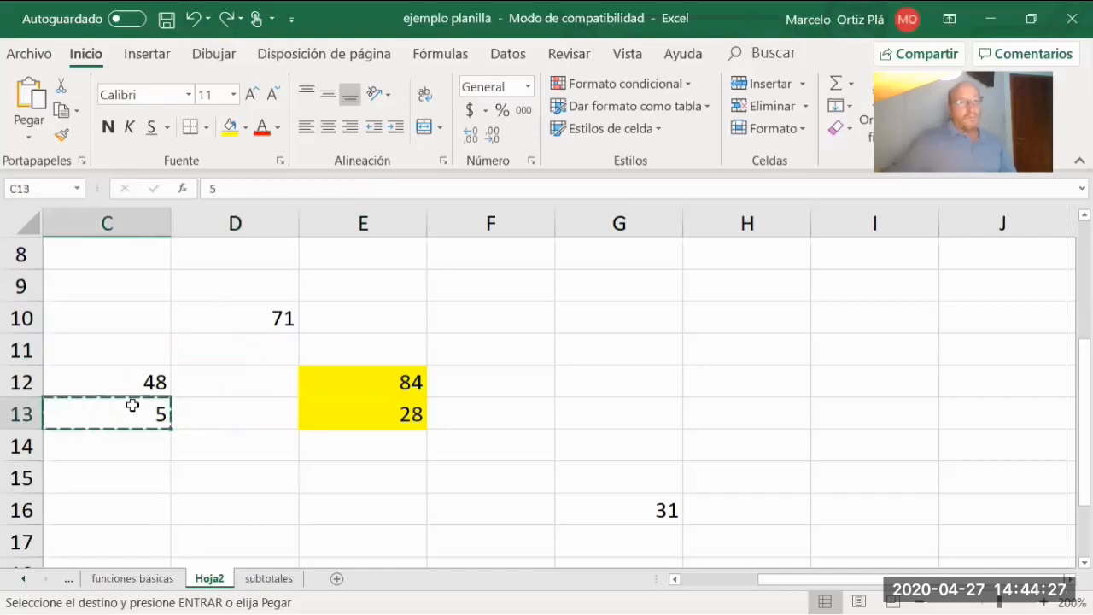
Undo the earlier entries back to the funciones básicas sheet, including C13, and redo them up to the formula in E13
{"action": "left_click", "coordinate": [195, 20]}
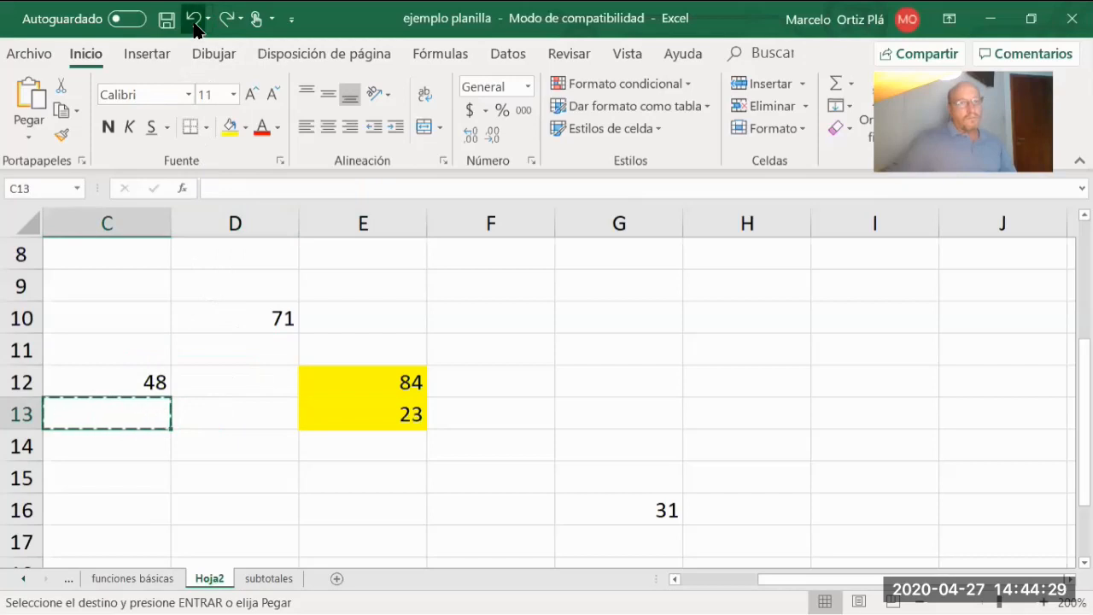
{"action": "left_click", "coordinate": [196, 22]}
{"action": "left_click", "coordinate": [195, 23]}
{"action": "left_click", "coordinate": [218, 24]}
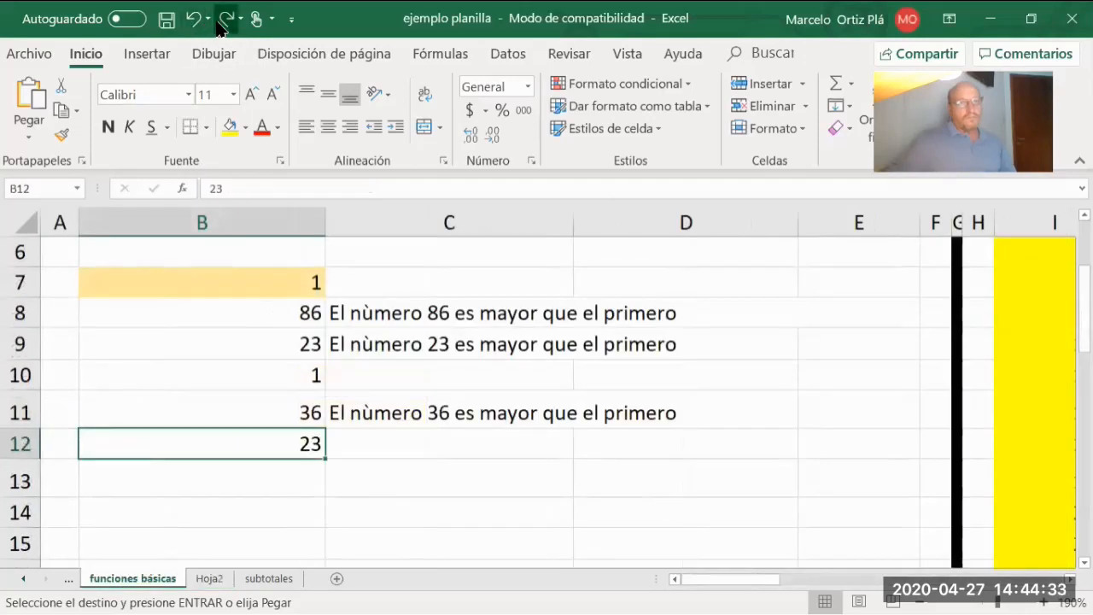
{"action": "left_click", "coordinate": [218, 24]}
{"action": "left_click", "coordinate": [218, 24]}
{"action": "left_click", "coordinate": [218, 24]}
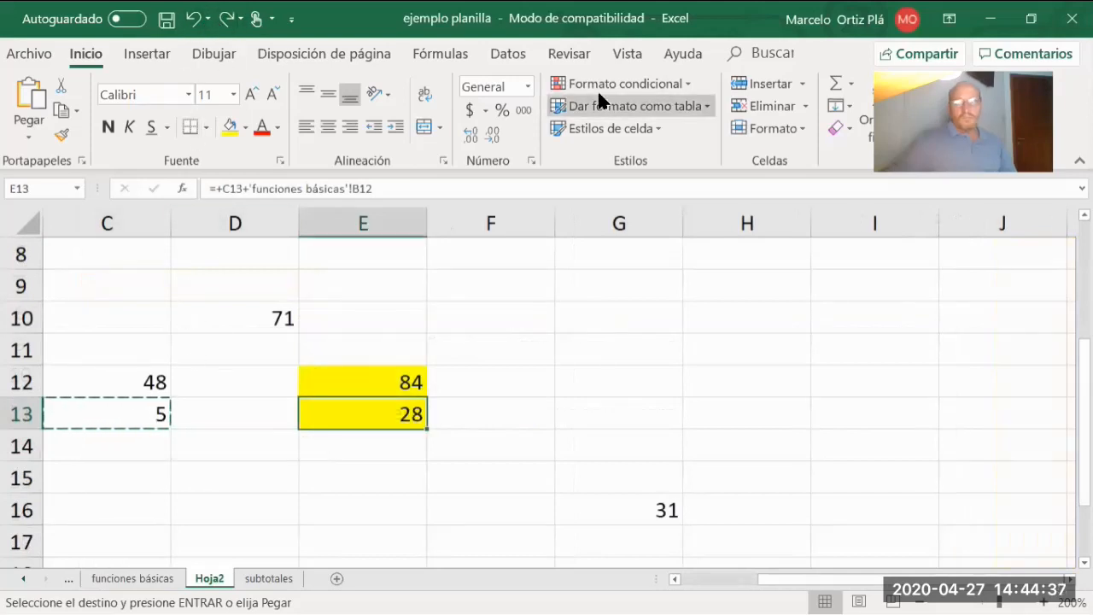
Restore the workbook to a smaller window, move it over the presentation, and paste C13 into E13
{"action": "left_click", "coordinate": [1044, 19]}
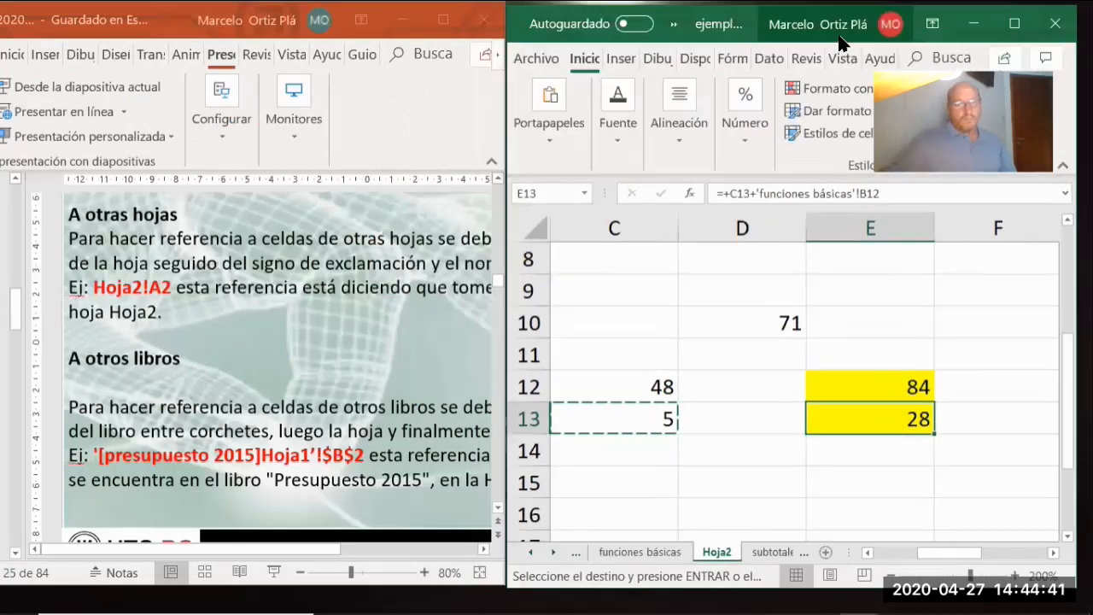
{"action": "left_click_drag", "start_coordinate": [839, 41], "coordinate": [520, 76]}
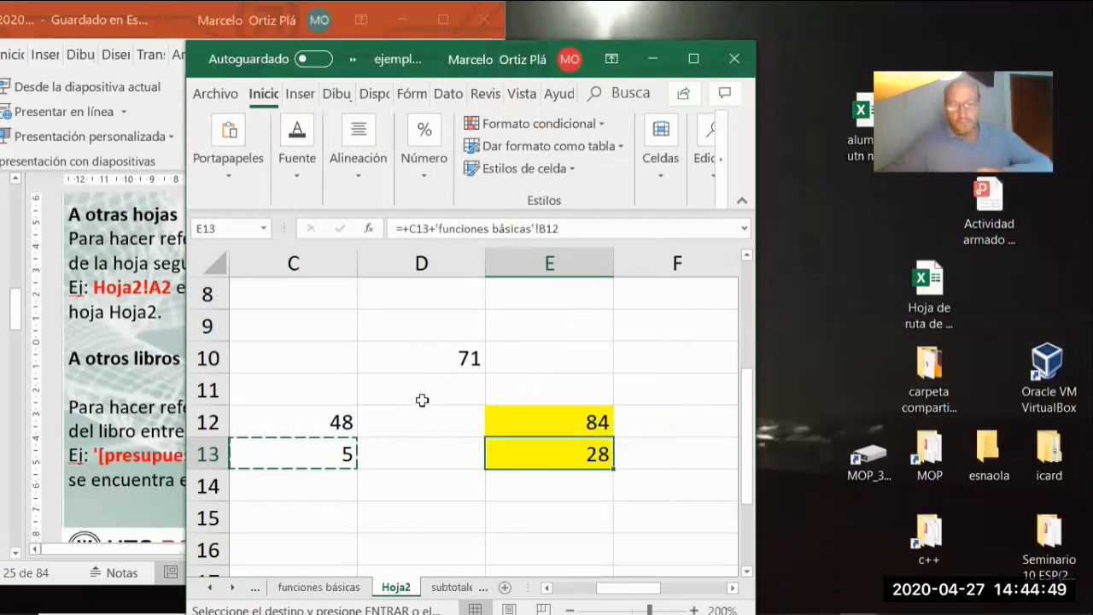
{"action": "key", "text": "Return"}
Compare the contents of C12 and C13 with those of E12 and E13
{"action": "left_click", "coordinate": [314, 454]}
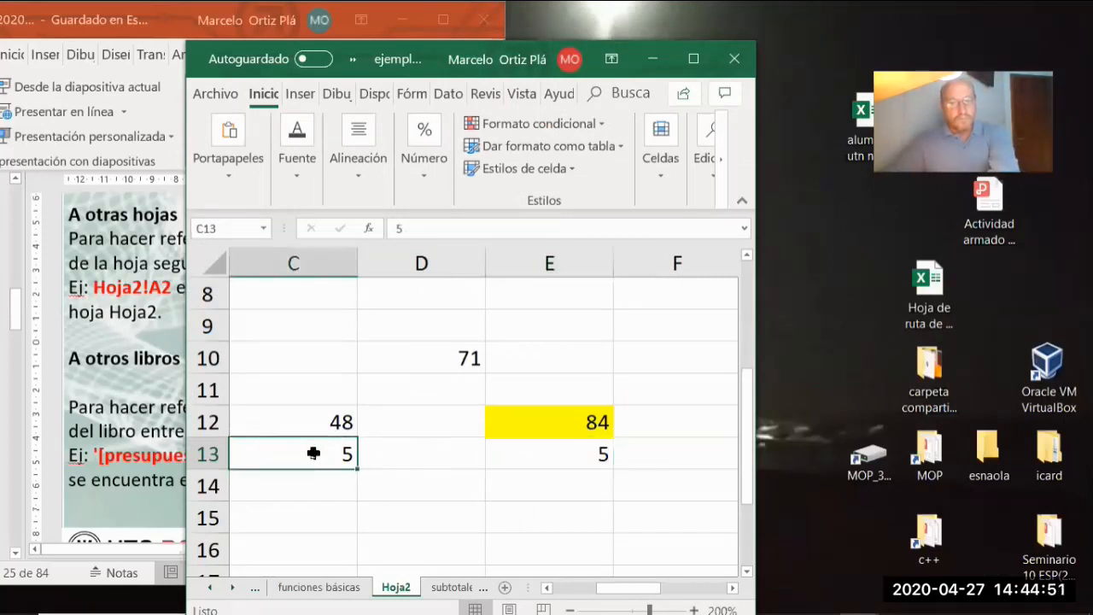
{"action": "left_click", "coordinate": [506, 450]}
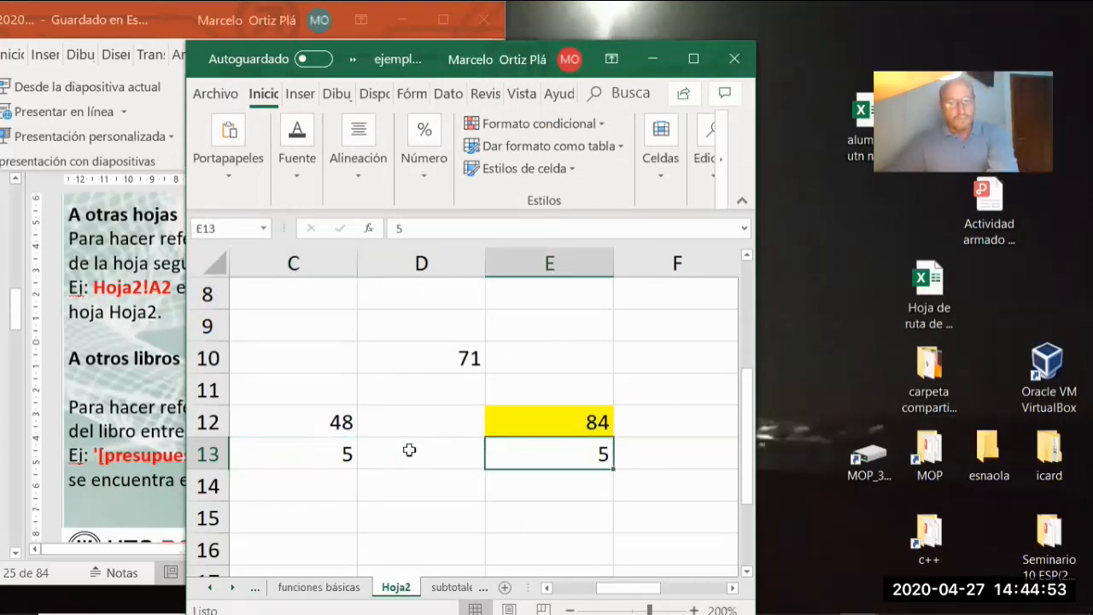
{"action": "left_click", "coordinate": [307, 450]}
{"action": "left_click", "coordinate": [311, 418]}
{"action": "left_click", "coordinate": [506, 418]}
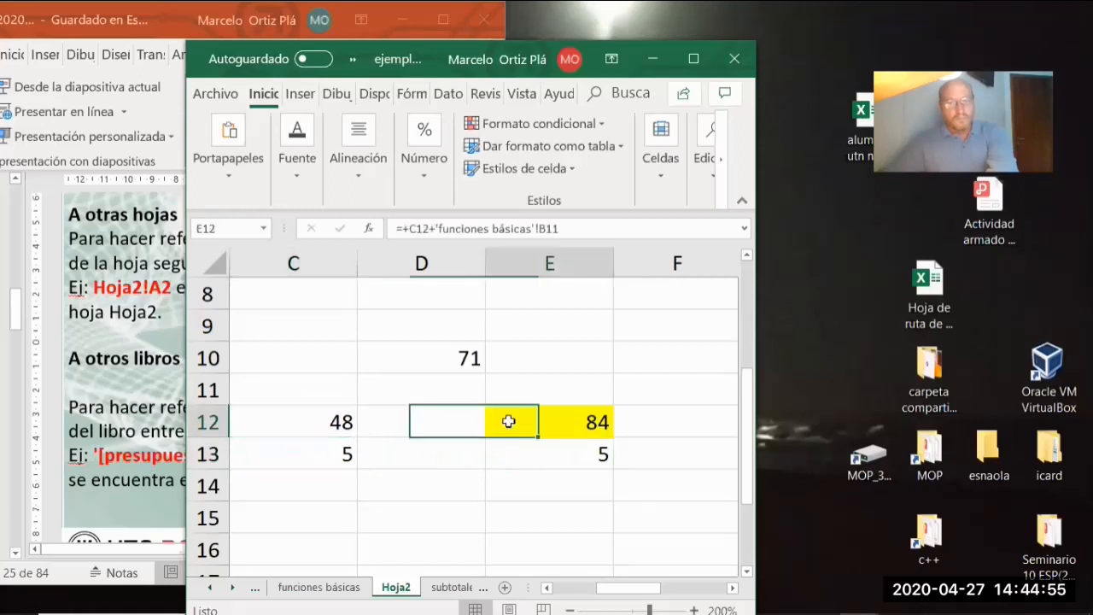
{"action": "left_click", "coordinate": [522, 451]}
{"action": "left_click", "coordinate": [541, 416]}
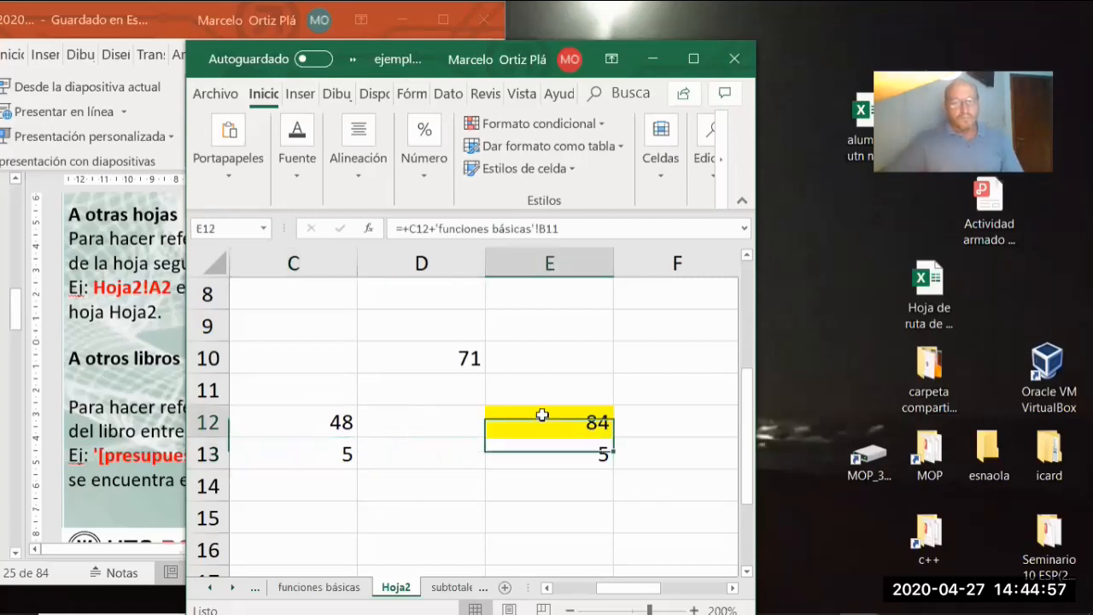
Keep the workbook as a reduced window on one side of the screen and minimize the PowerPoint presentation
{"action": "left_click", "coordinate": [686, 78]}
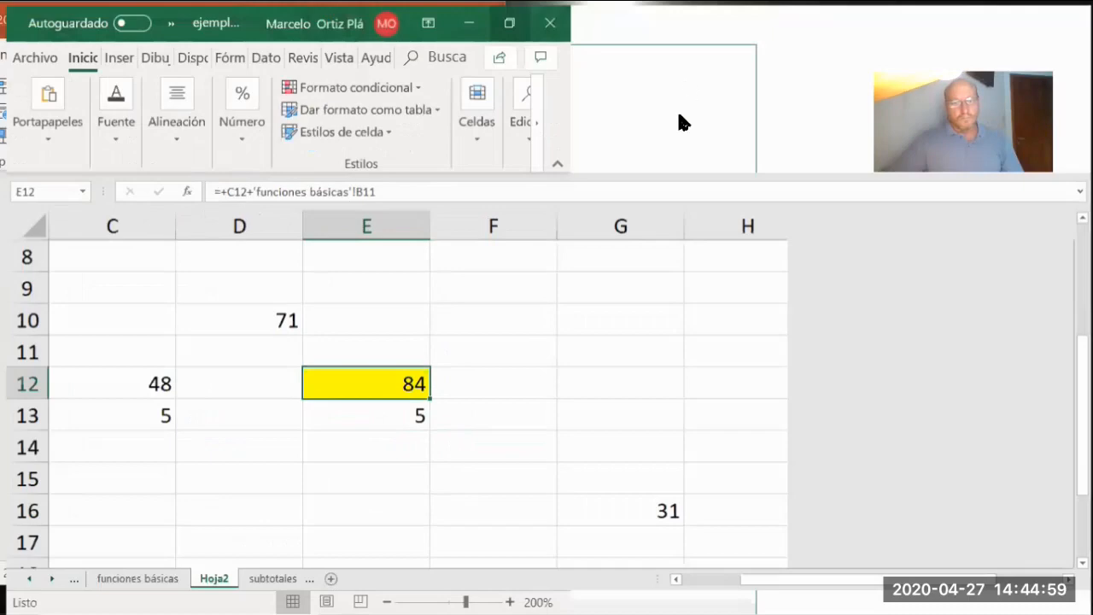
{"action": "left_click", "coordinate": [1032, 19]}
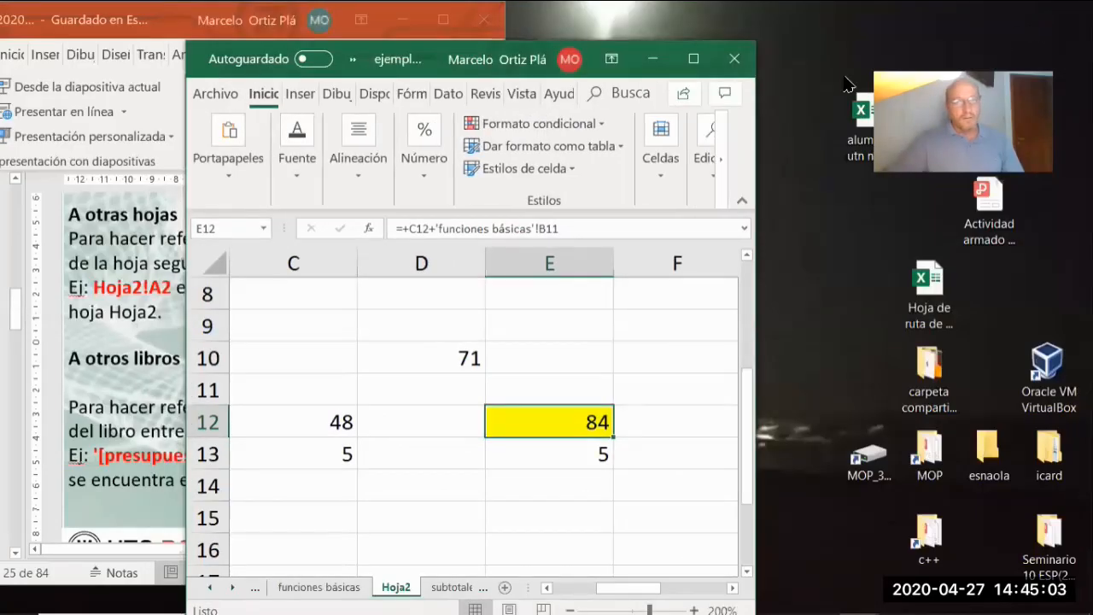
{"action": "key", "text": "super+Right"}
{"action": "left_click", "coordinate": [177, 21]}
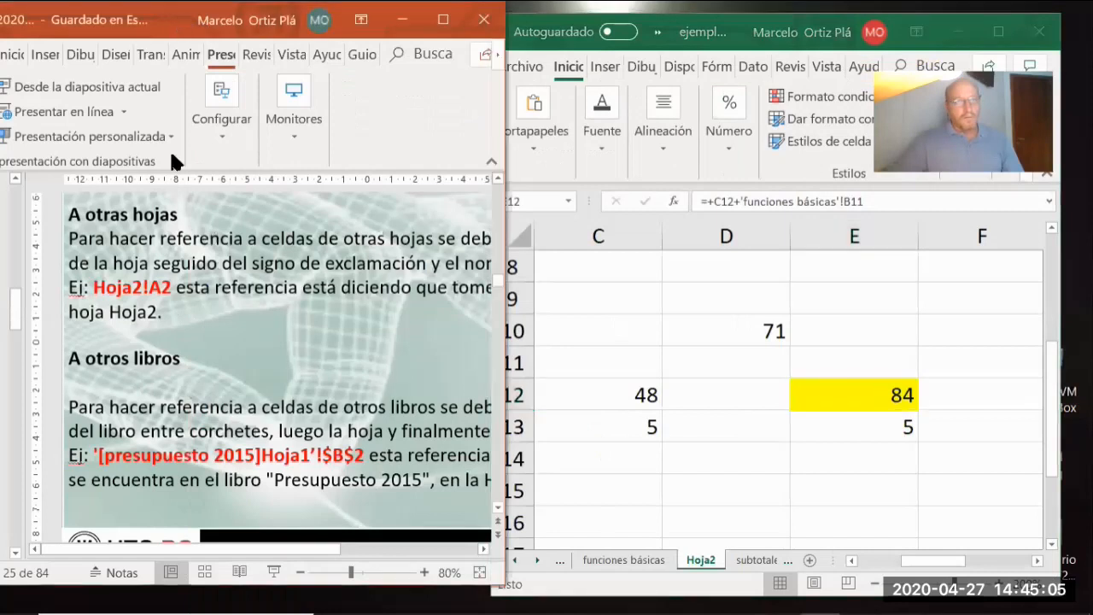
{"action": "key", "text": "super+Down"}
{"action": "key", "text": "super+Down"}
Enter a formula in E15 of Hoja2 that references cell A7 of sheet A-III-024 in the Planilla de análisis de costos workbook
{"action": "left_click", "coordinate": [786, 487]}
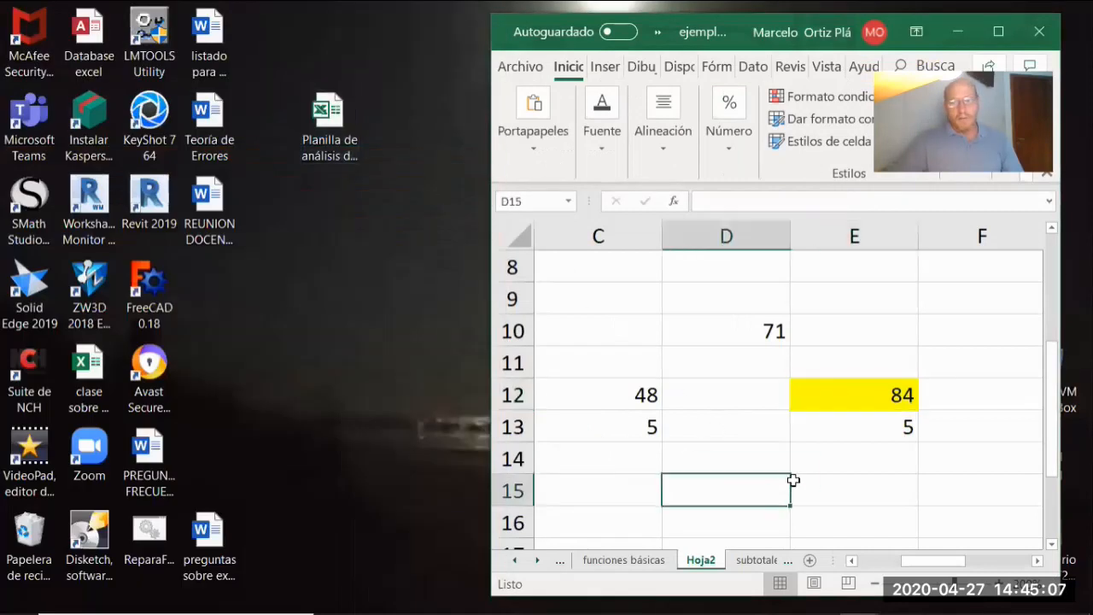
{"action": "left_click", "coordinate": [820, 489]}
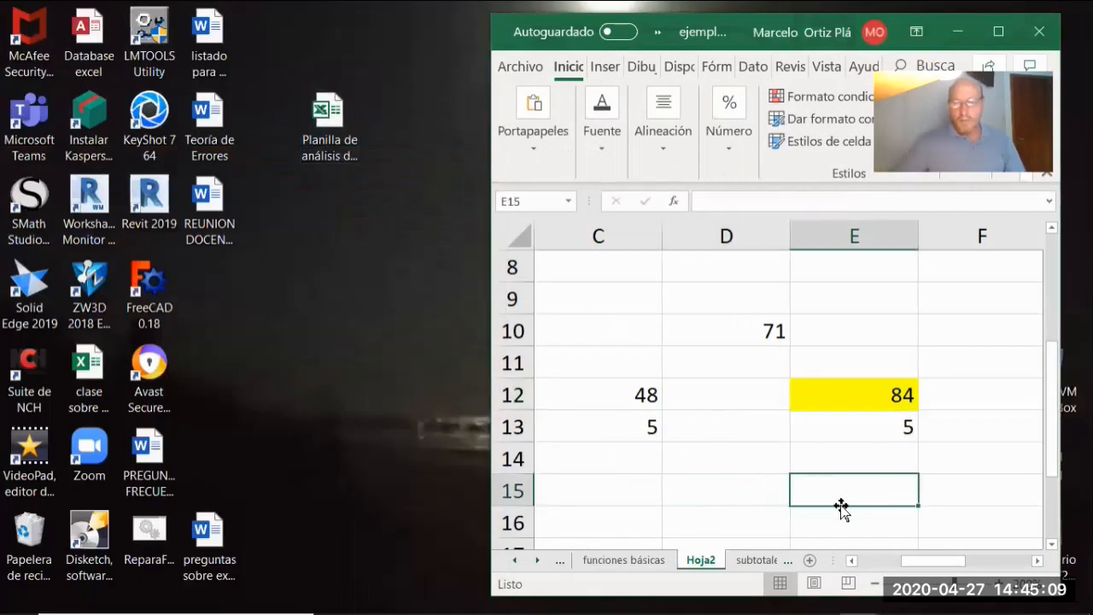
{"action": "type", "text": "+"}
{"action": "mouse_move", "coordinate": [701, 605]}
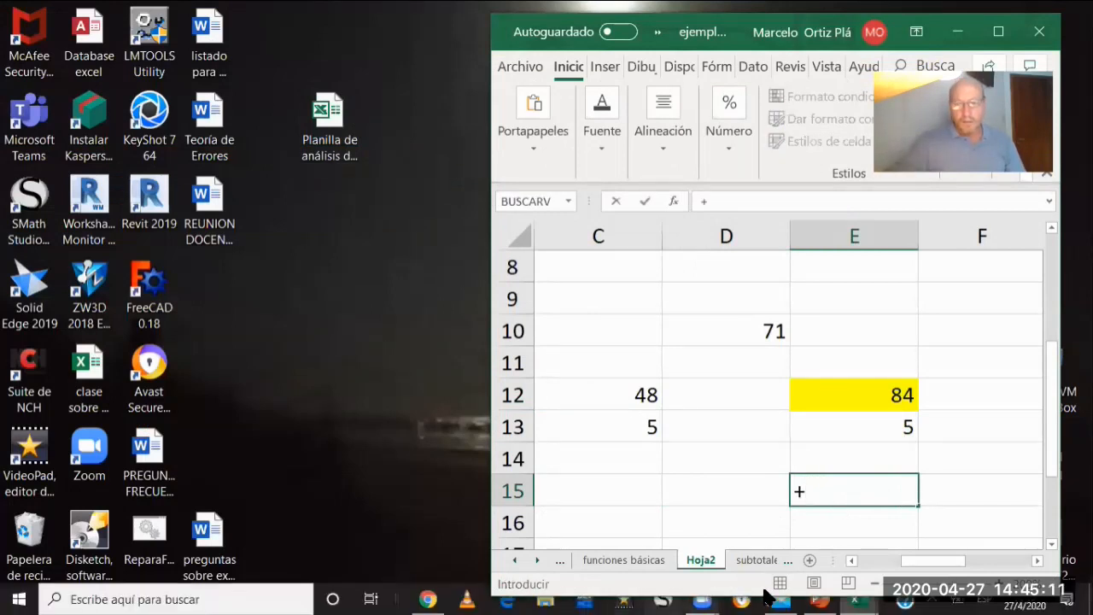
{"action": "mouse_move", "coordinate": [863, 598]}
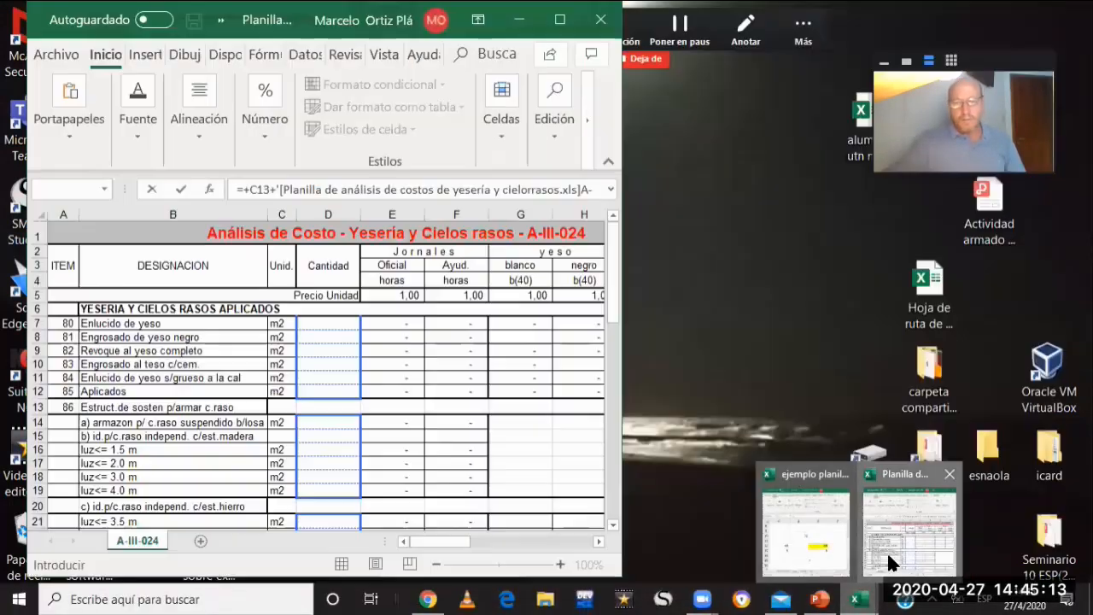
{"action": "left_click", "coordinate": [888, 562]}
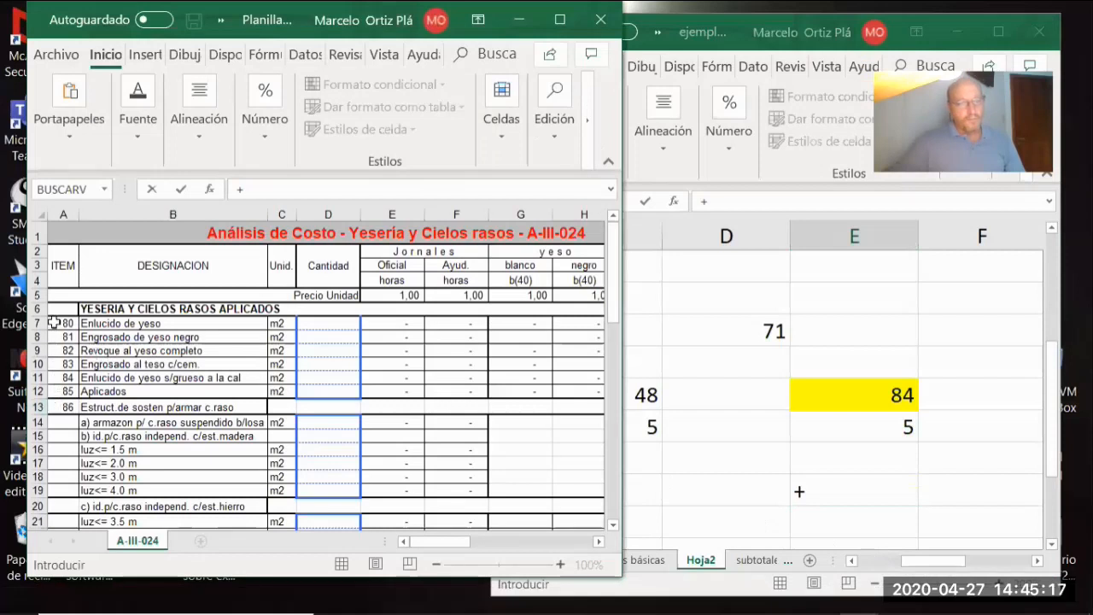
{"action": "left_click", "coordinate": [54, 323]}
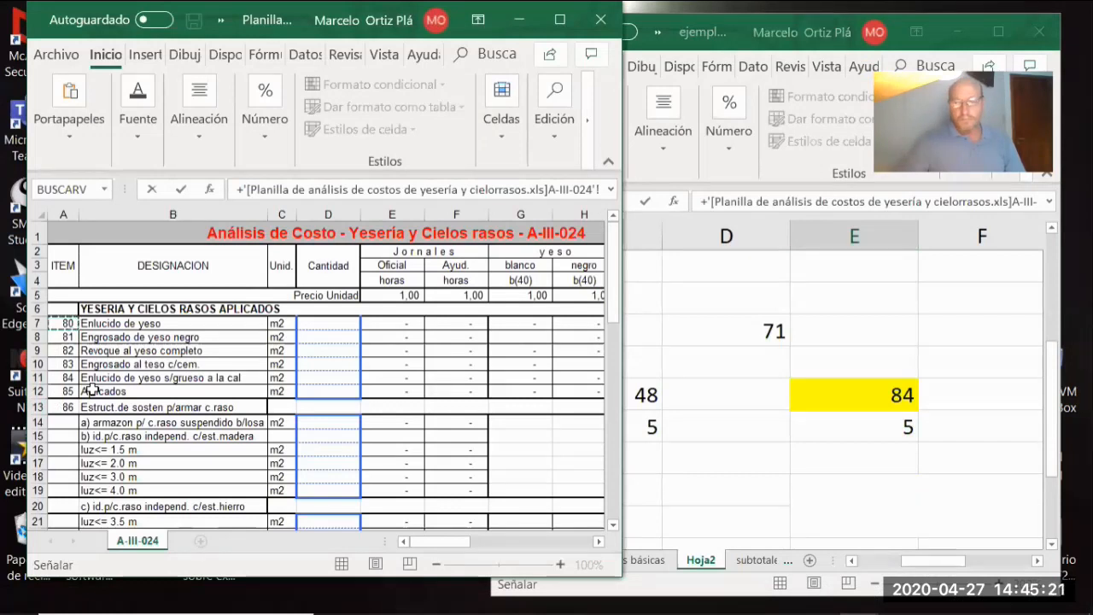
{"action": "key", "text": "Return"}
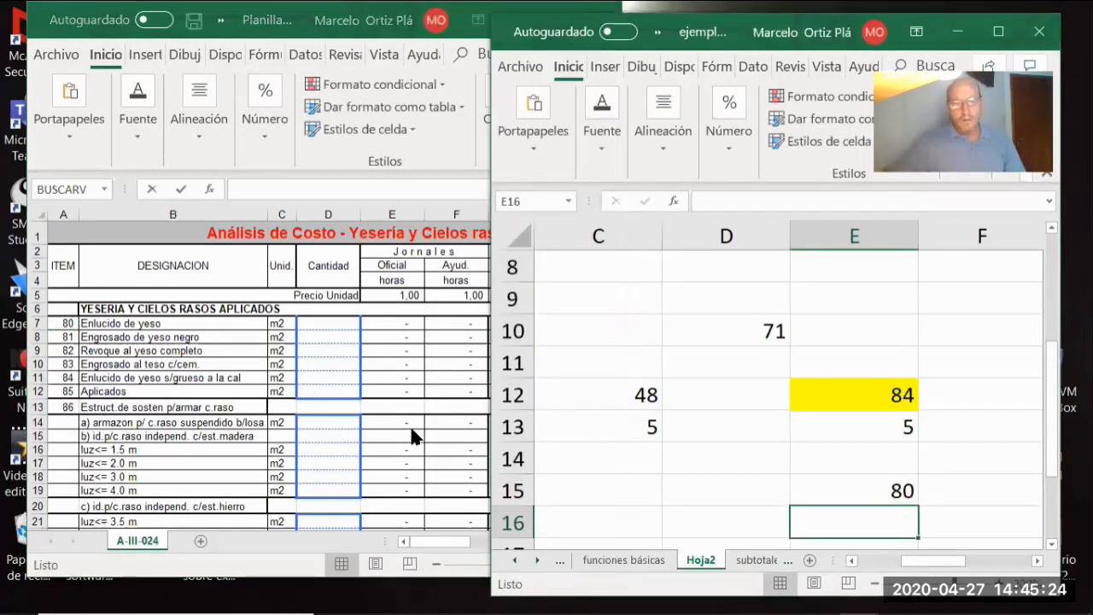
Widen the ejemplo planilla window to show E15's full formula, and copy E15 into E16
{"action": "left_click", "coordinate": [837, 481]}
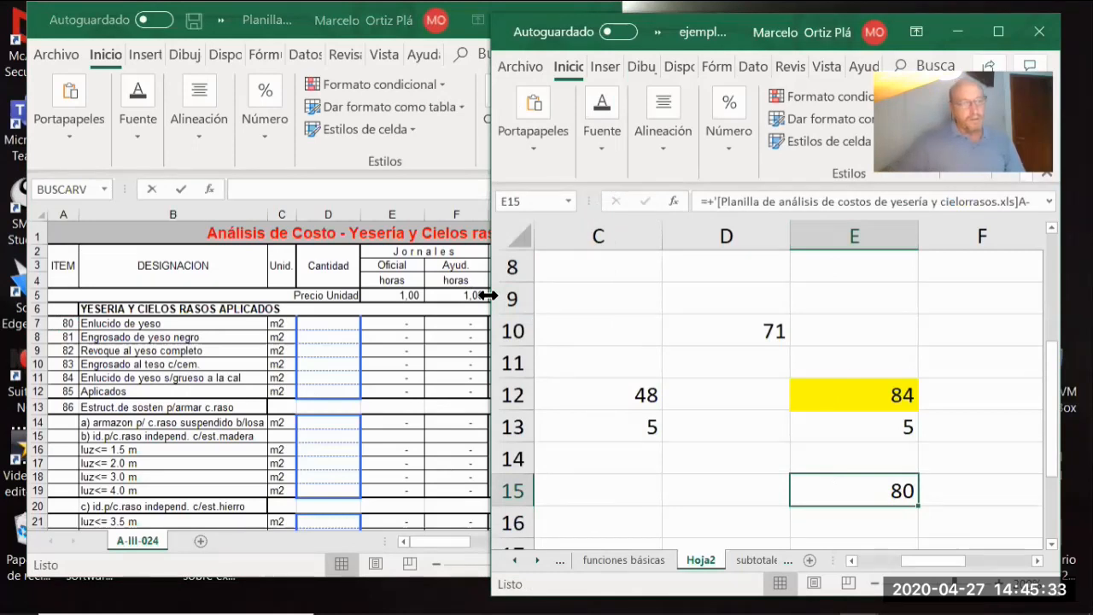
{"action": "left_click_drag", "start_coordinate": [487, 295], "coordinate": [96, 301]}
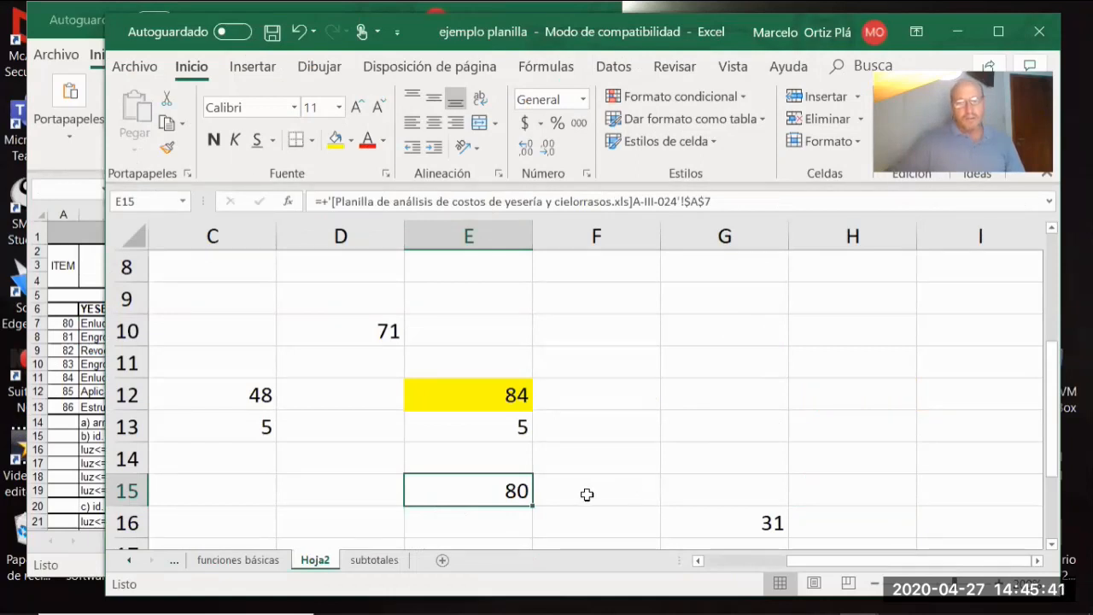
{"action": "key", "text": "ctrl+c"}
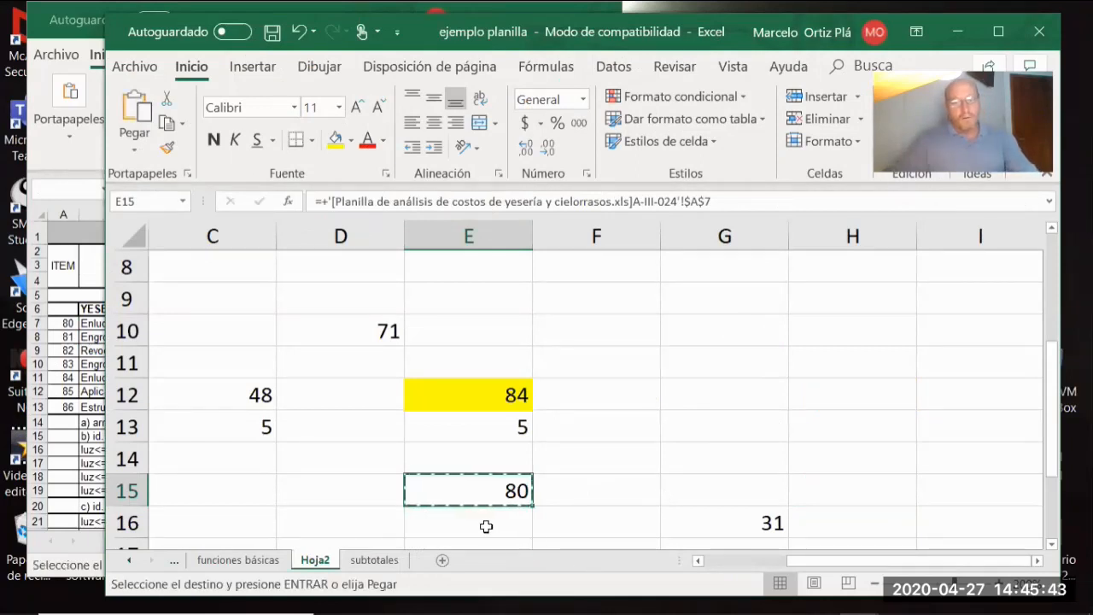
{"action": "left_click", "coordinate": [483, 525]}
{"action": "key", "text": "ctrl+v"}
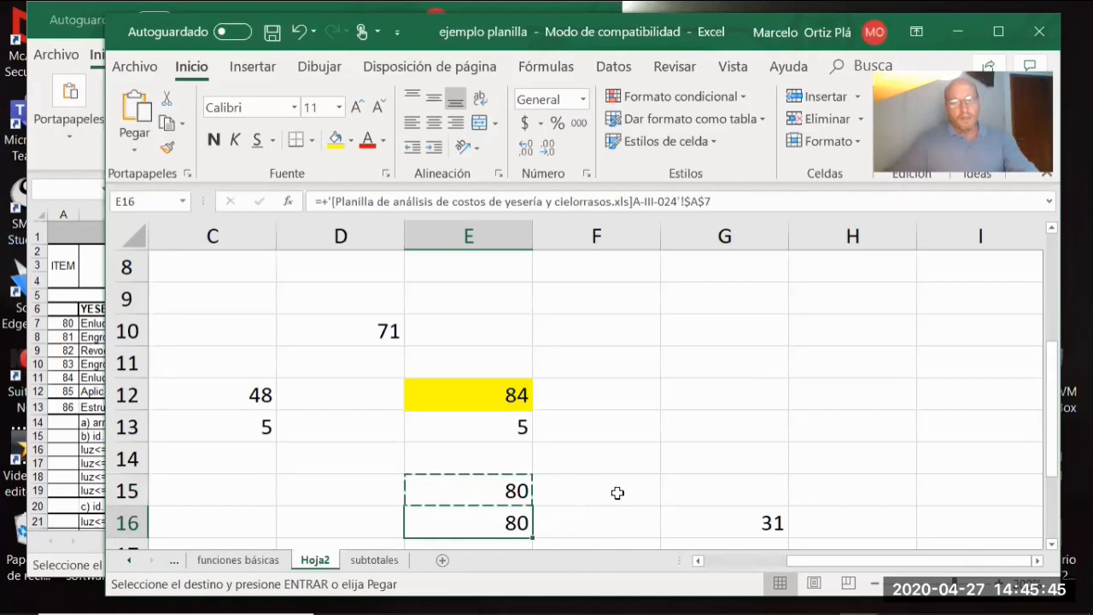
Compare the formulas in E15 and E16, and paste the copied E15 formula into E17
{"action": "left_click", "coordinate": [639, 489]}
{"action": "left_click", "coordinate": [478, 477]}
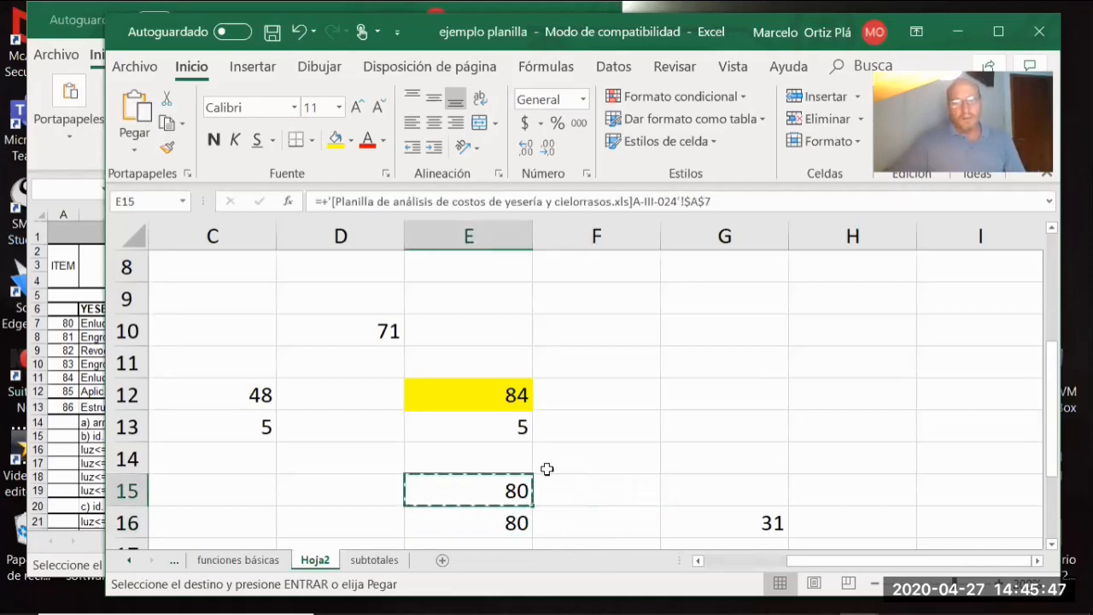
{"action": "left_click", "coordinate": [417, 524]}
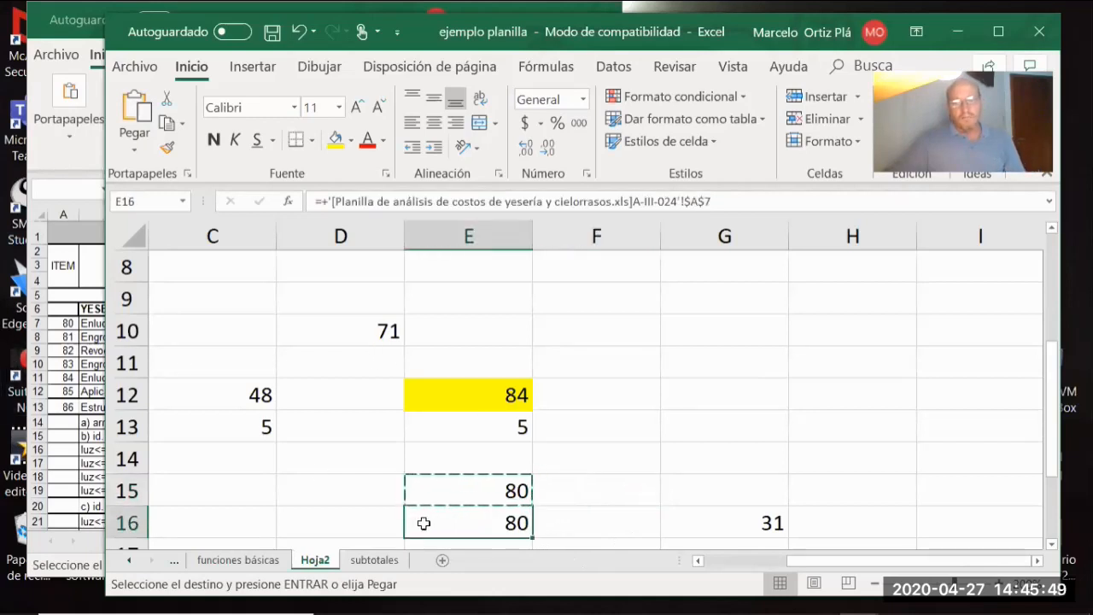
{"action": "scroll", "coordinate": [615, 518], "scroll_direction": "down", "scroll_amount": 1}
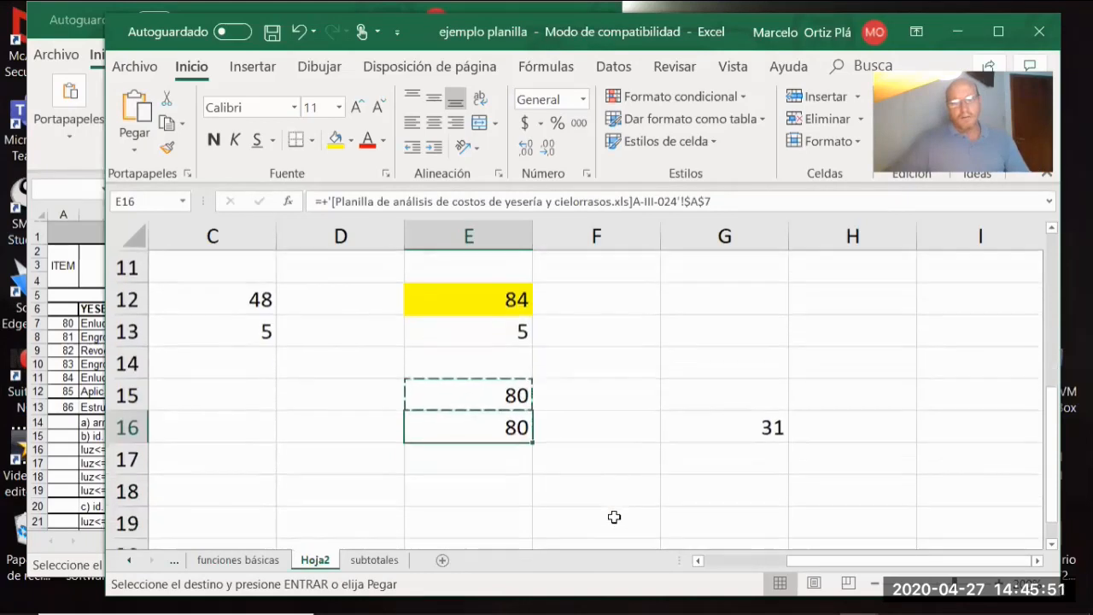
{"action": "left_click", "coordinate": [490, 467]}
{"action": "key", "text": "ctrl+v"}
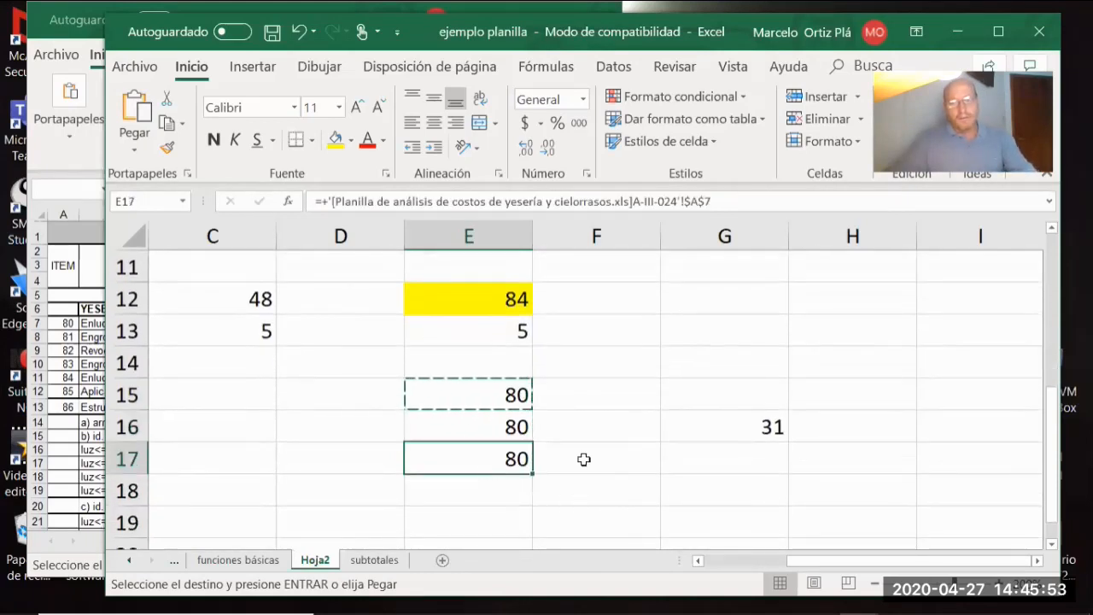
{"action": "left_click", "coordinate": [583, 459]}
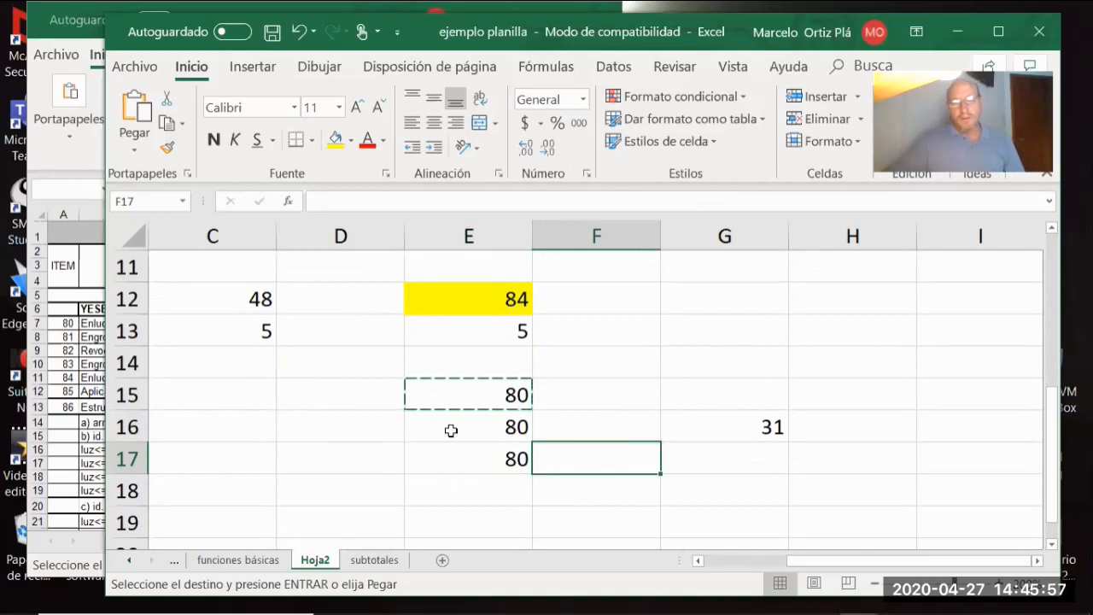
Change the external reference in E16 from absolute to the relative reference A7
{"action": "left_click", "coordinate": [451, 430]}
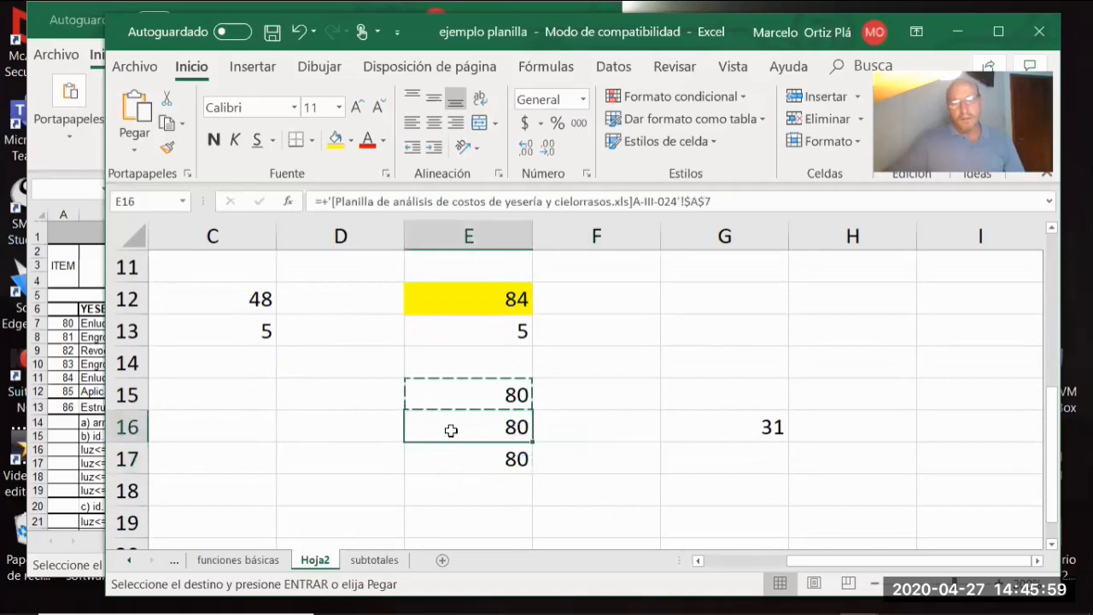
{"action": "left_click", "coordinate": [693, 200]}
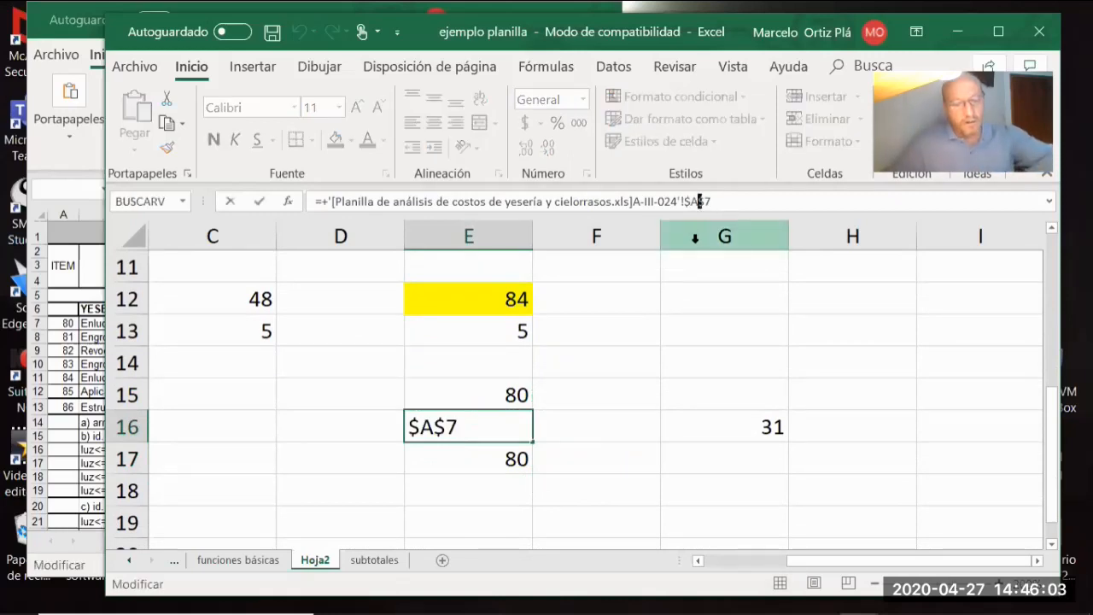
{"action": "key", "text": "F4"}
{"action": "key", "text": "F4"}
{"action": "key", "text": "F4"}
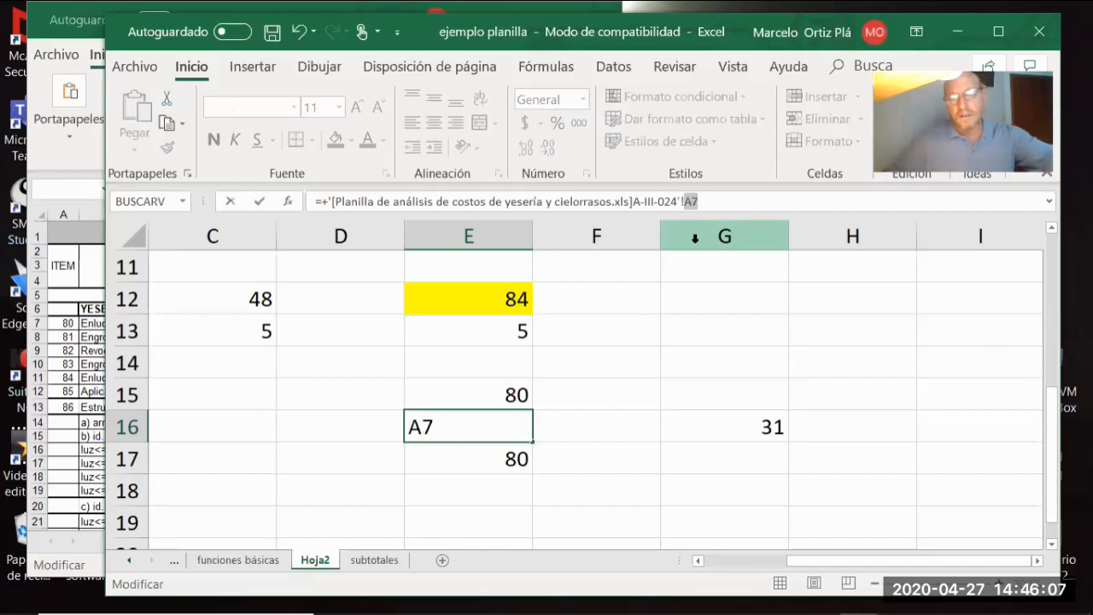
{"action": "key", "text": "Return"}
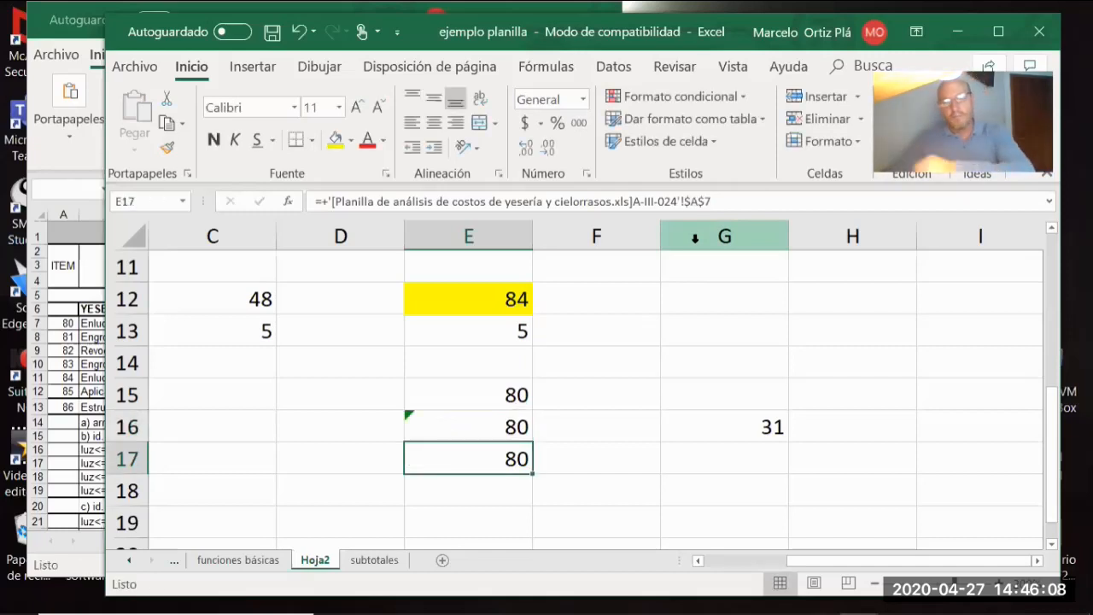
Copy the relative external reference in E16 into E17, E18 and E19
{"action": "left_click", "coordinate": [430, 428]}
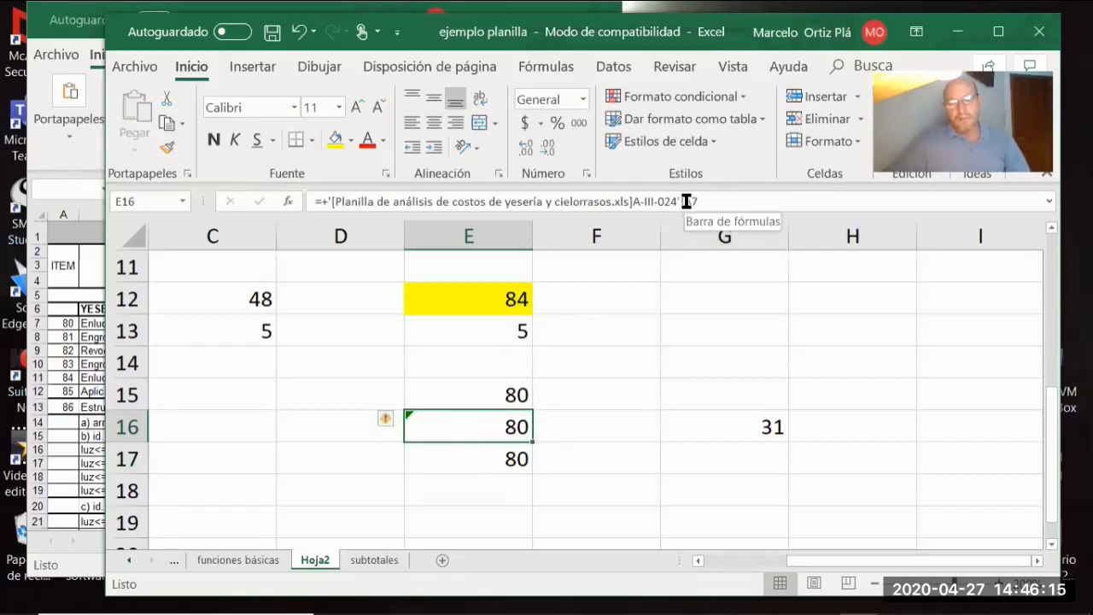
{"action": "key", "text": "ctrl+c"}
{"action": "left_click", "coordinate": [463, 451]}
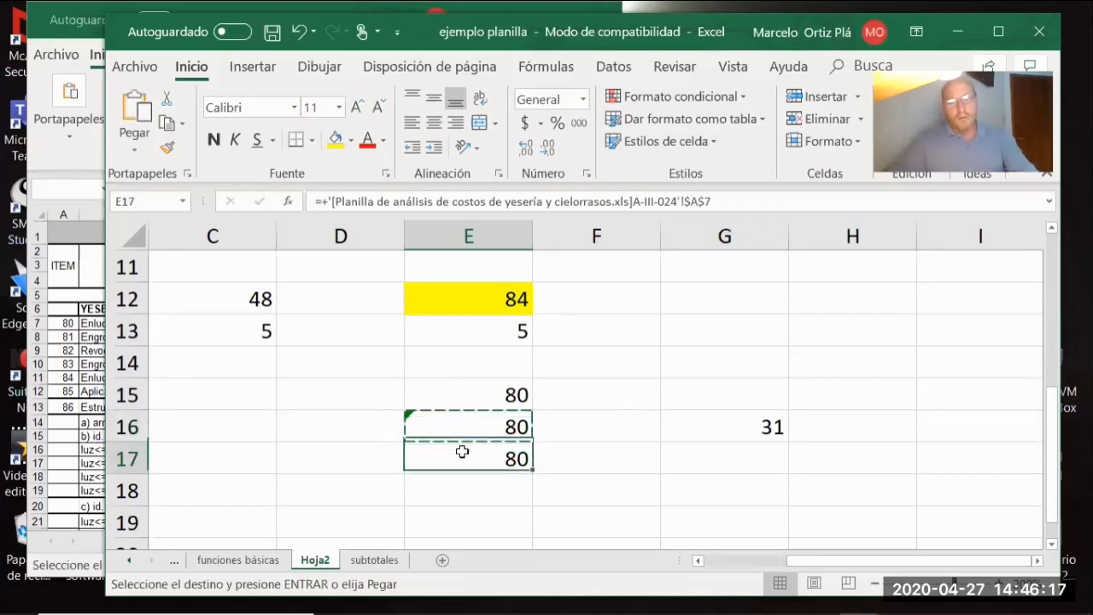
{"action": "key", "text": "ctrl+v"}
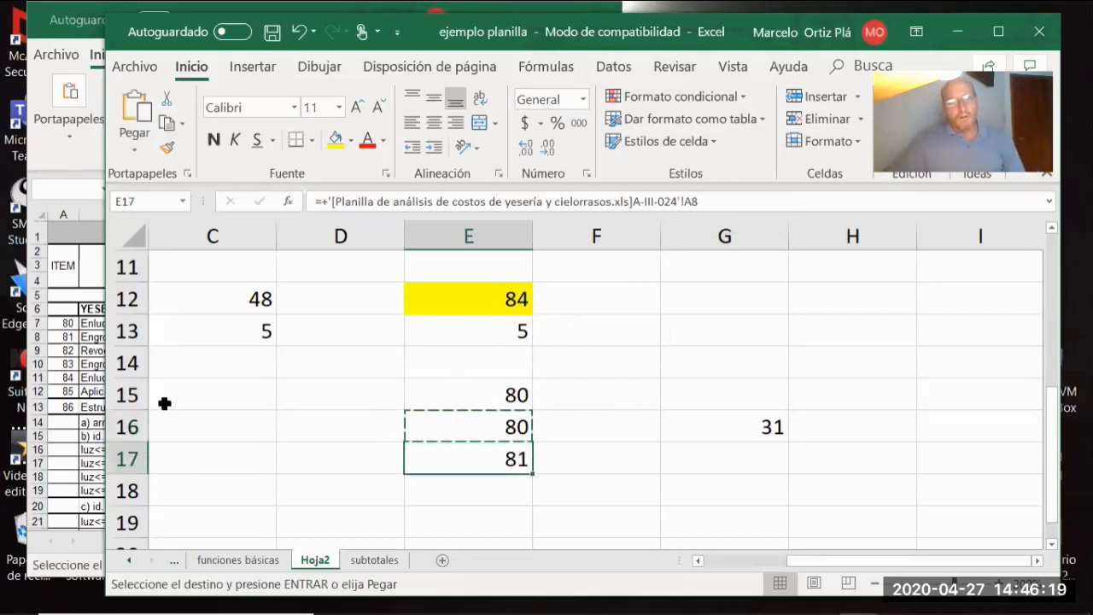
{"action": "left_click", "coordinate": [455, 485]}
{"action": "key", "text": "ctrl+v"}
{"action": "left_click", "coordinate": [445, 524]}
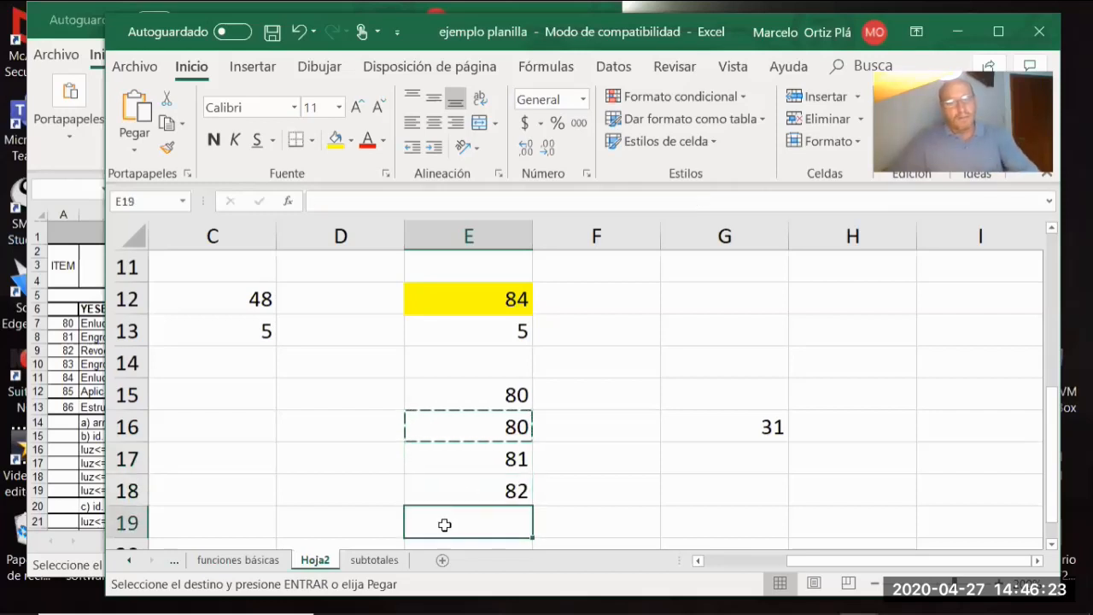
{"action": "key", "text": "ctrl+v"}
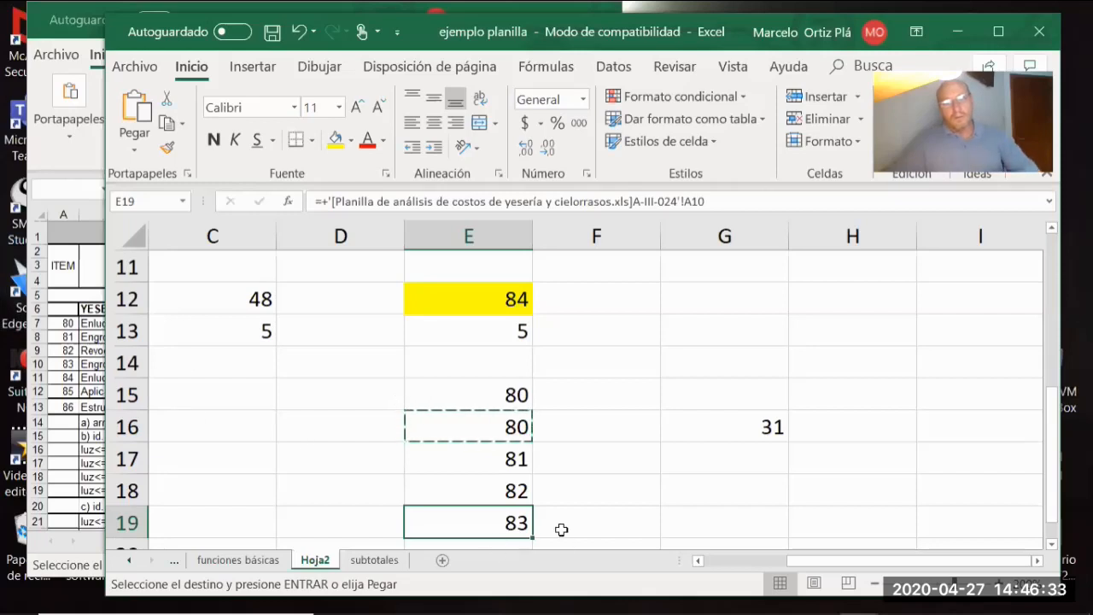
Paste the copied E16 reference into F17 and autofit the width of column F
{"action": "left_click", "coordinate": [589, 458]}
{"action": "key", "text": "ctrl+v"}
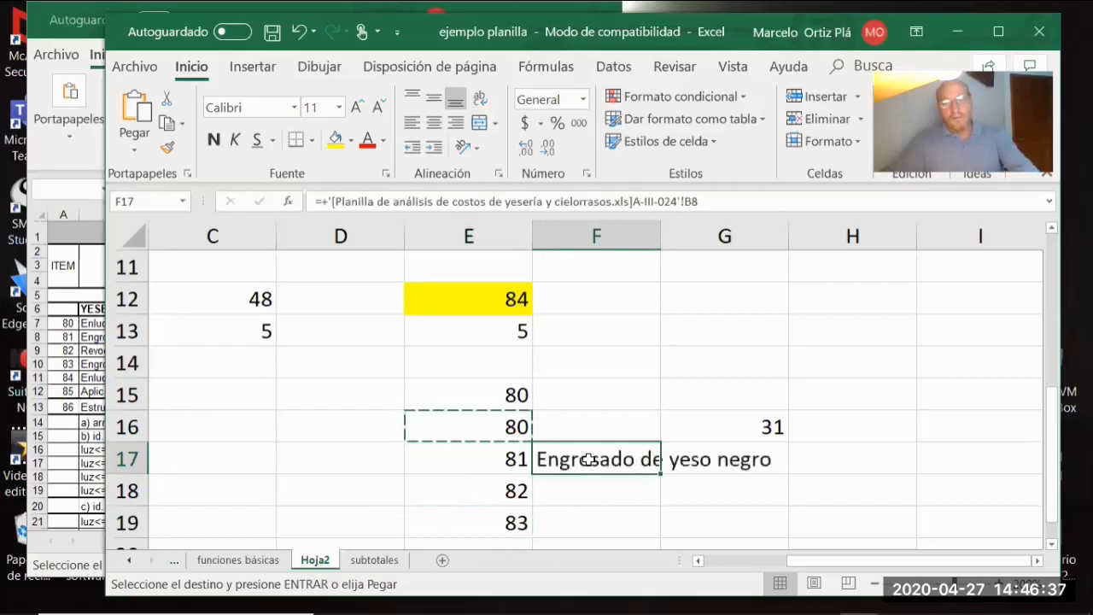
{"action": "double_click", "coordinate": [660, 226]}
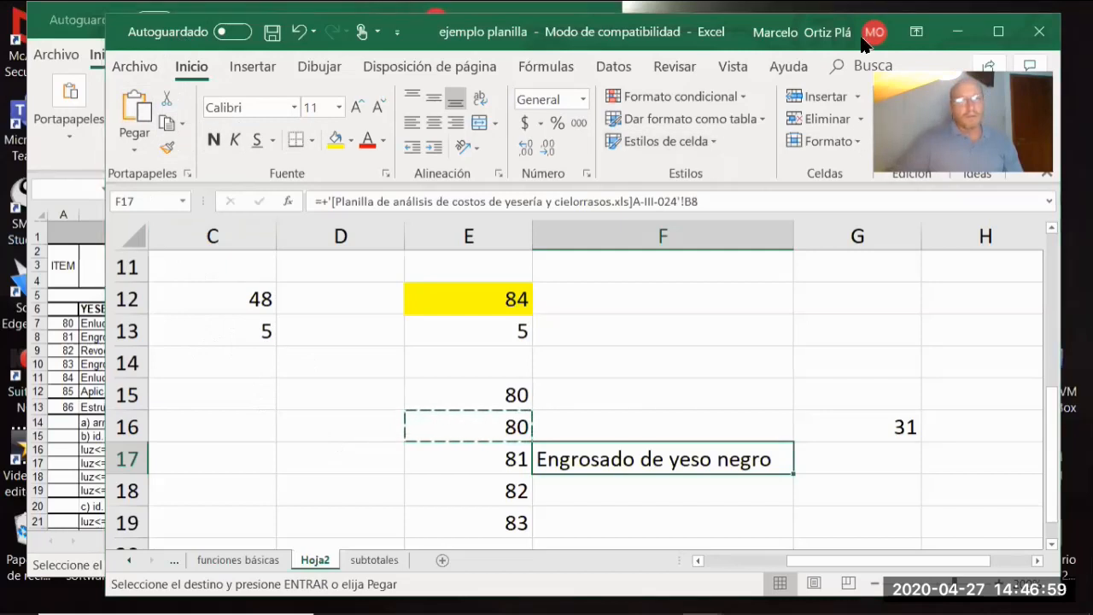
Save the ejemplo planilla workbook in its current format despite the compatibility issues, and reselect F17
{"action": "left_click", "coordinate": [272, 33]}
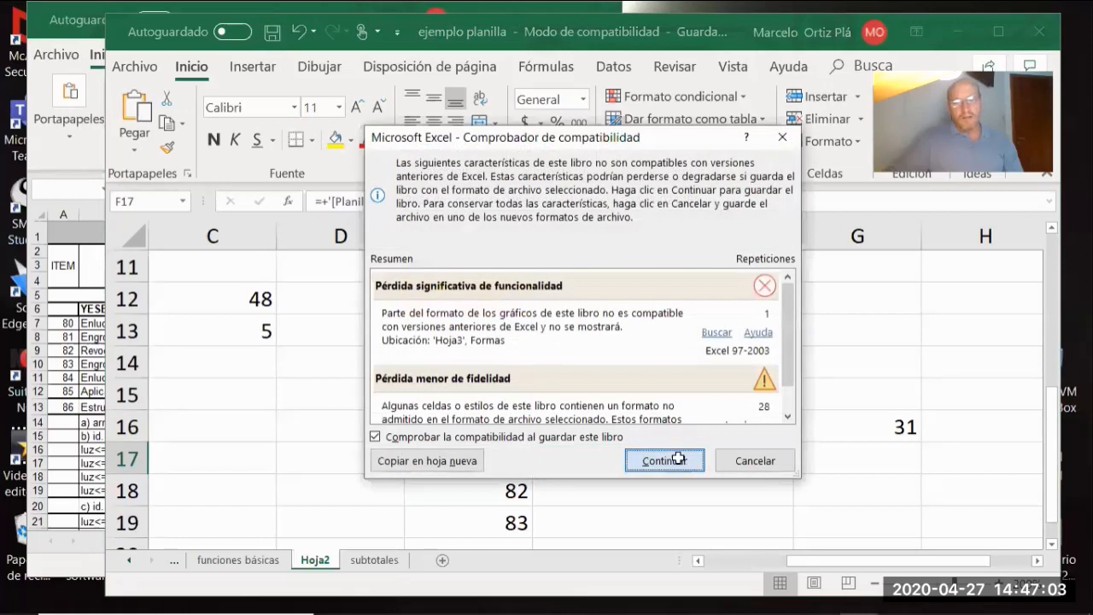
{"action": "left_click", "coordinate": [677, 461]}
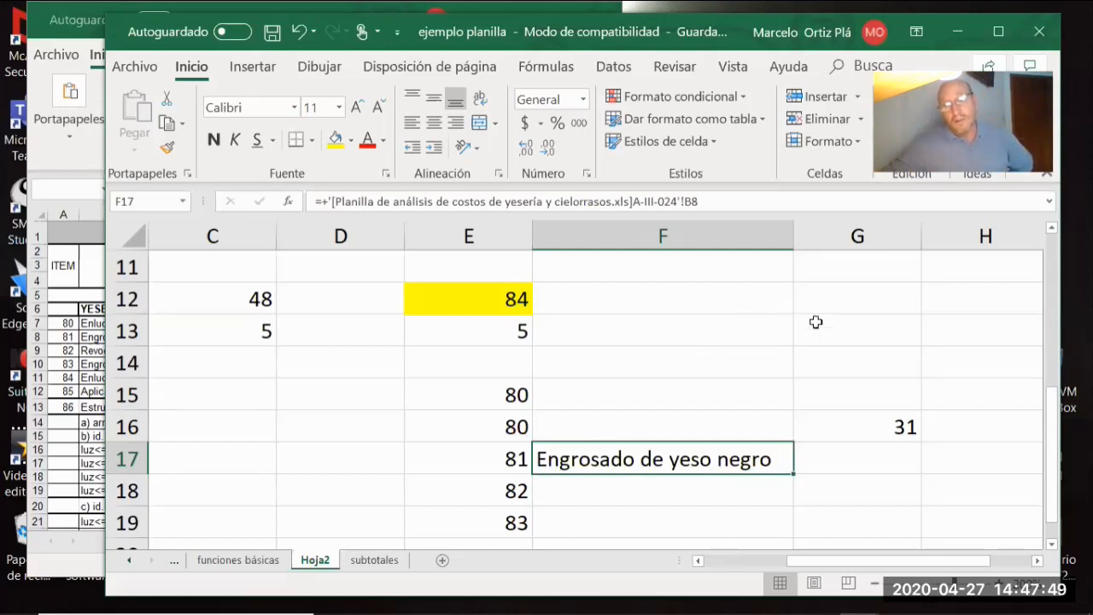
{"action": "left_click", "coordinate": [710, 384]}
{"action": "left_click", "coordinate": [665, 460]}
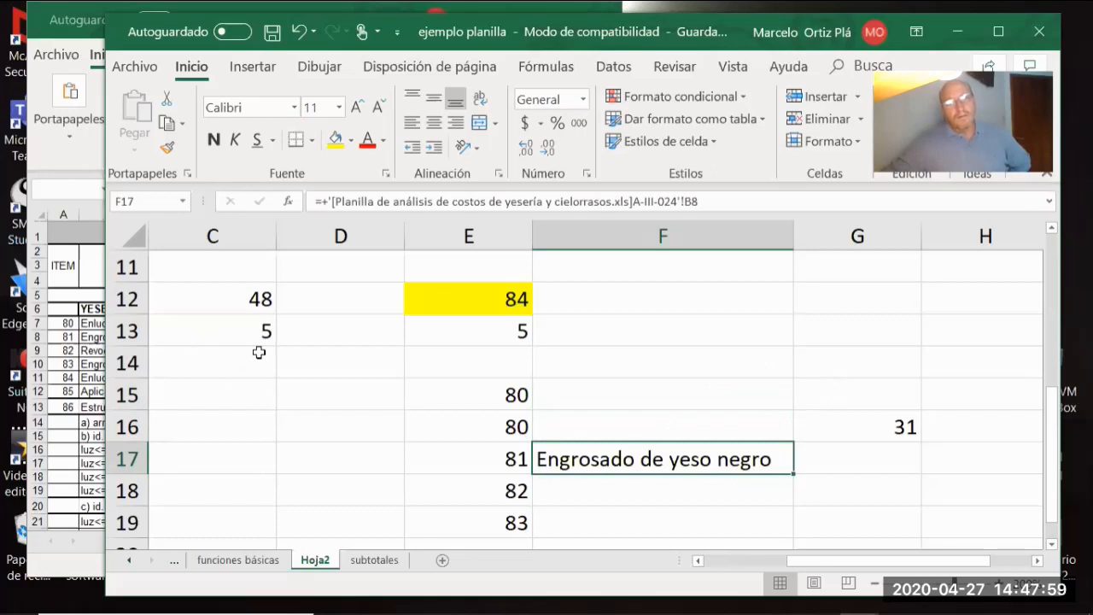
Switch to the Planilla de análisis de costos workbook and close it
{"action": "left_click", "coordinate": [244, 391]}
{"action": "left_click", "coordinate": [48, 143]}
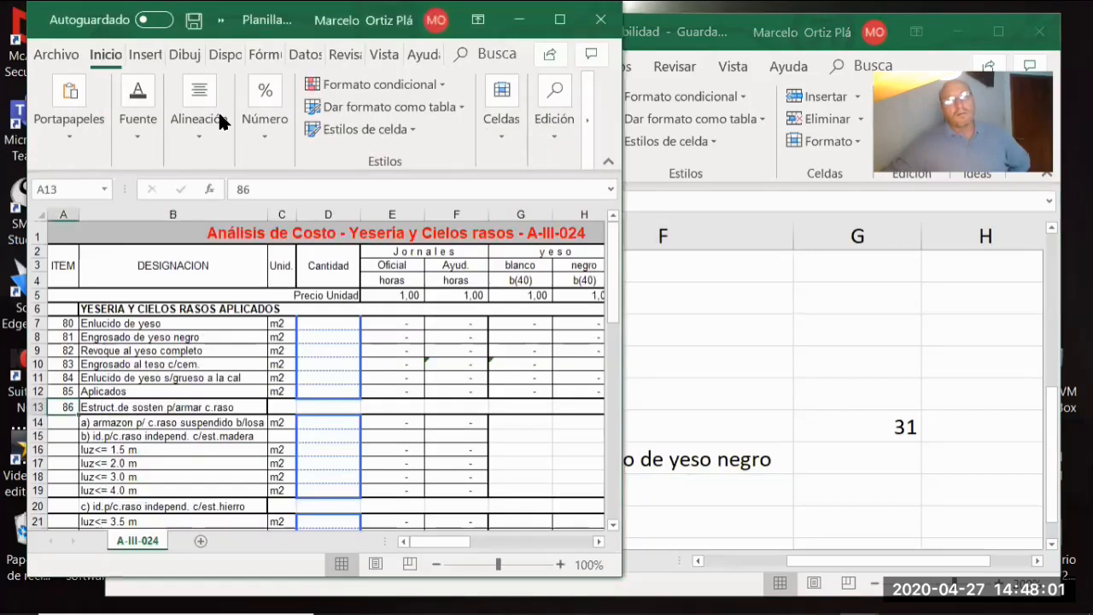
{"action": "left_click", "coordinate": [605, 17]}
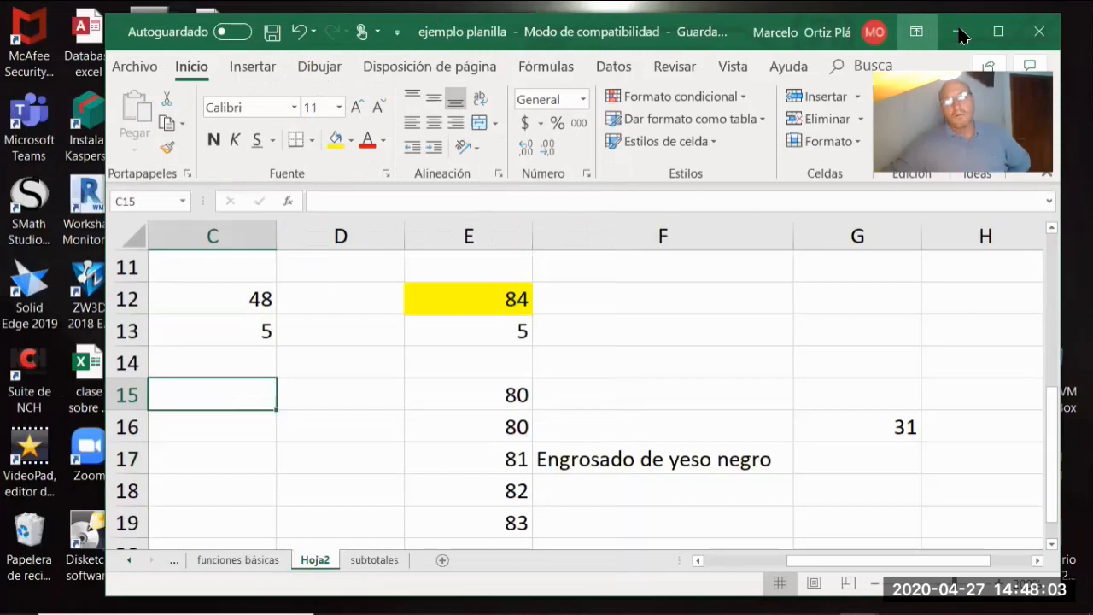
Save the ejemplo planilla workbook again in its current format and close it
{"action": "left_click", "coordinate": [278, 34]}
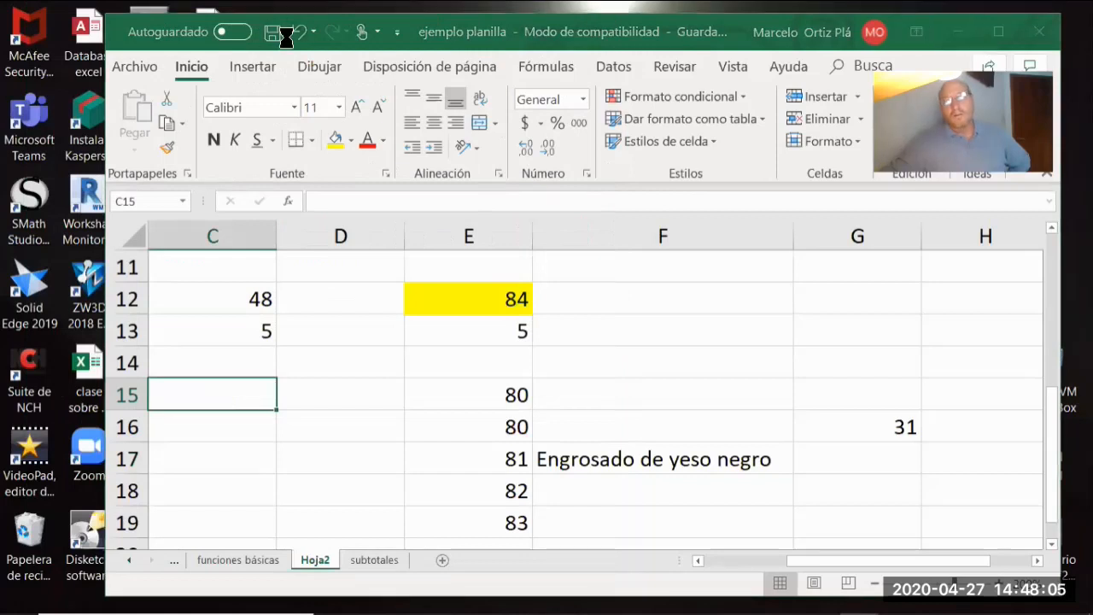
{"action": "left_click", "coordinate": [704, 460]}
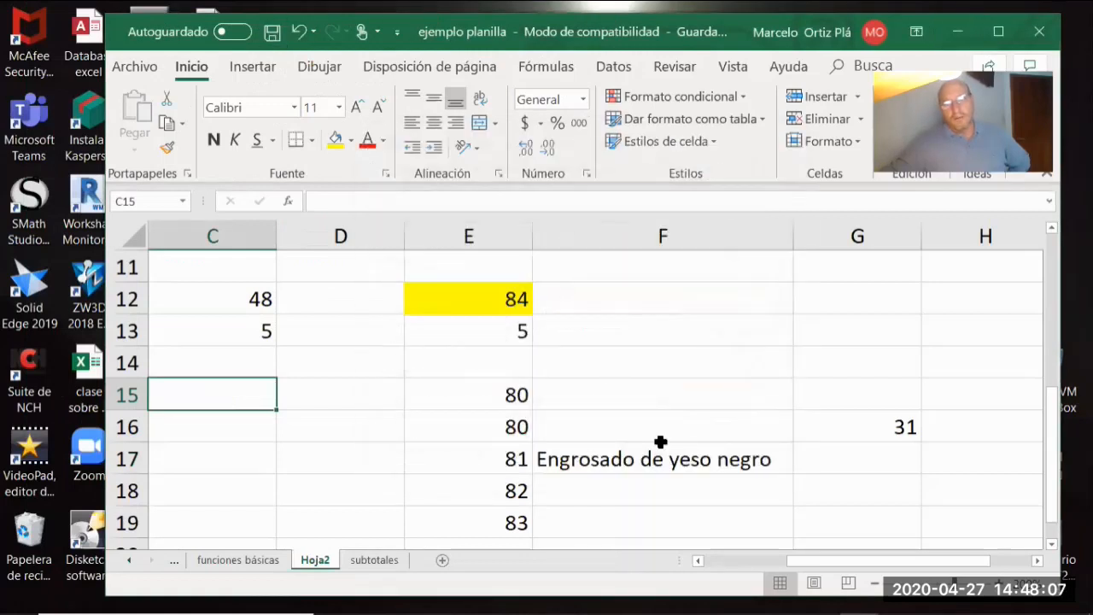
{"action": "left_click", "coordinate": [1040, 36]}
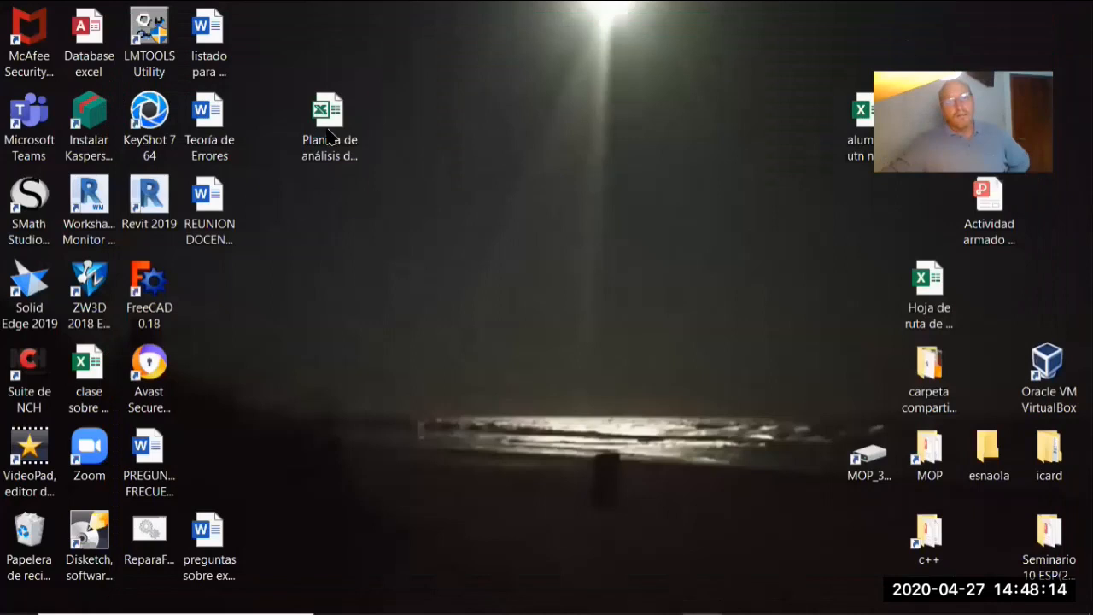
Delete the Planilla de análisis de costos de yesería y cielorrasos workbook from the desktop
{"action": "left_click", "coordinate": [328, 135]}
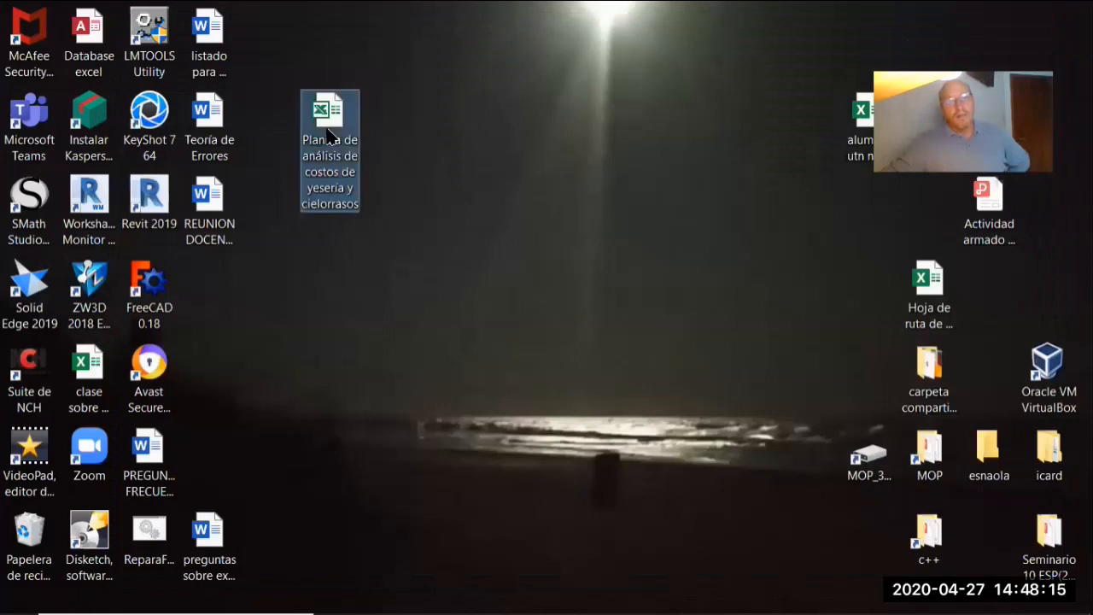
{"action": "right_click", "coordinate": [327, 113]}
{"action": "left_click", "coordinate": [131, 482]}
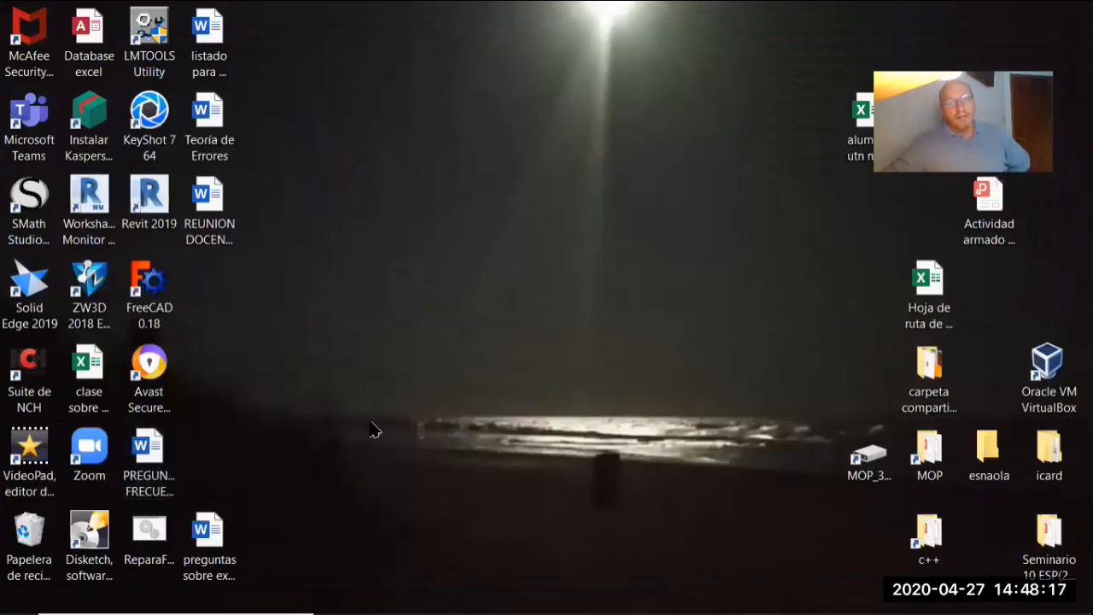
Switch to File Explorer and browse drive D: through the owner's folder, 2020_01_TRABAJO, 2020_UTN_BA and 2020_CIVIL to 2020_Fundamentos
{"action": "mouse_move", "coordinate": [444, 596]}
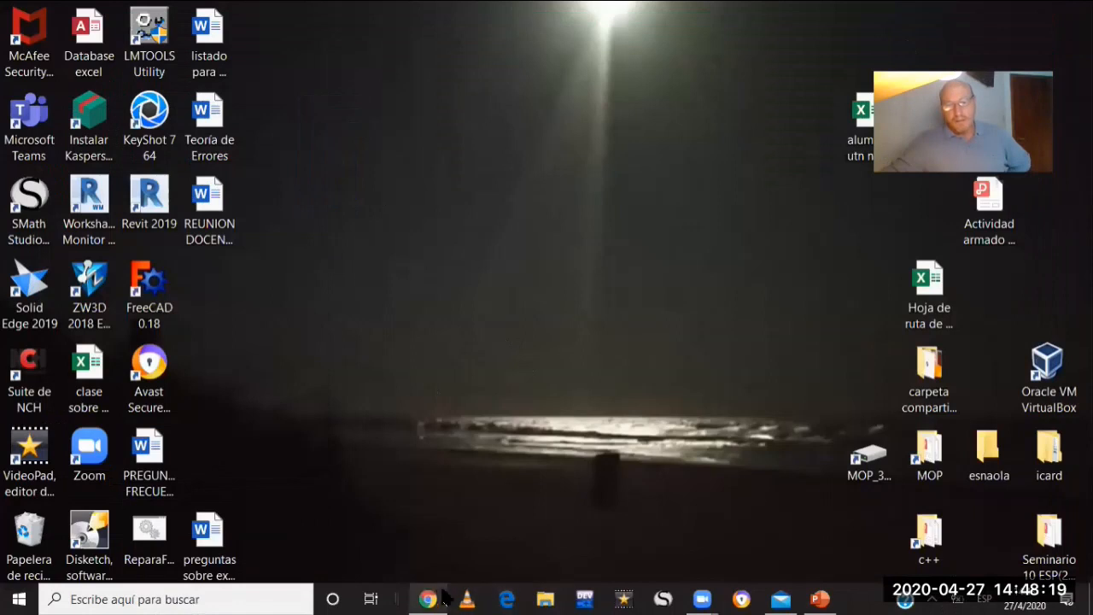
{"action": "left_click", "coordinate": [547, 599]}
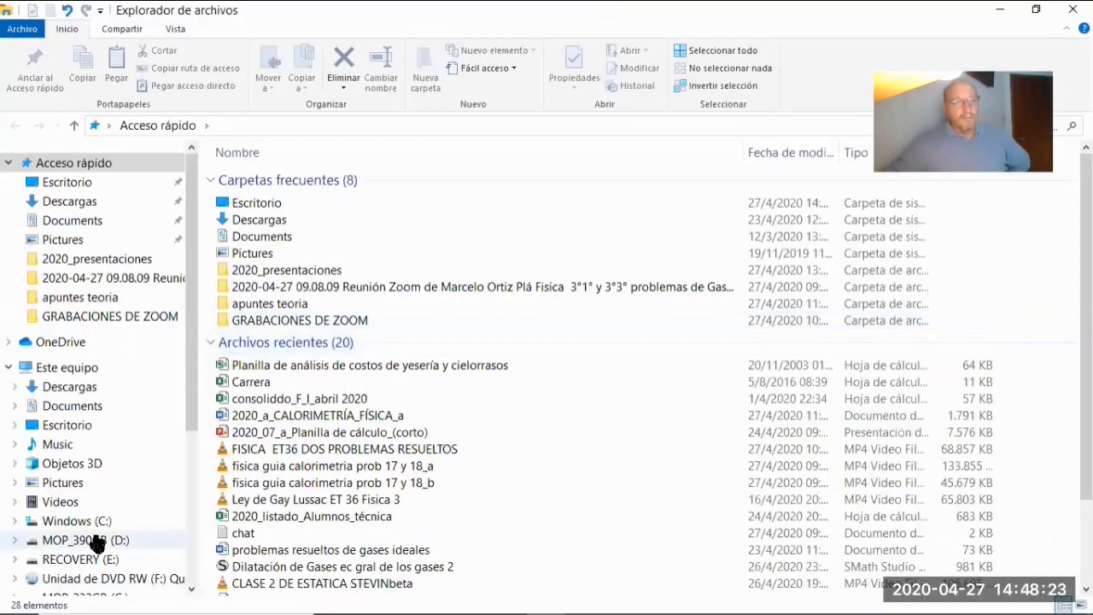
{"action": "left_click", "coordinate": [94, 540]}
{"action": "double_click", "coordinate": [301, 264]}
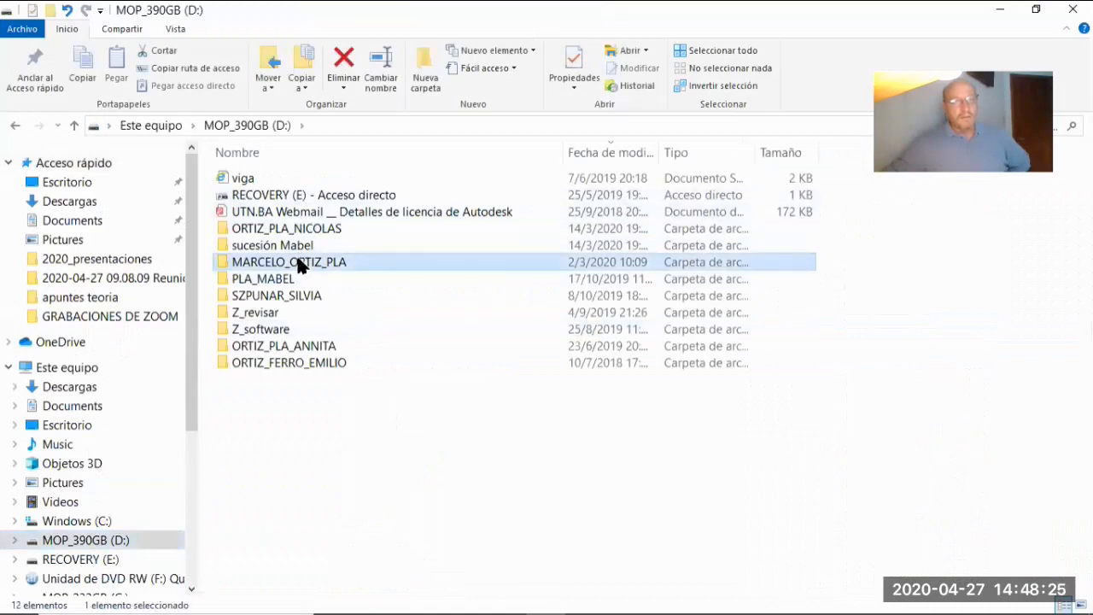
{"action": "left_click", "coordinate": [293, 218]}
{"action": "double_click", "coordinate": [293, 218]}
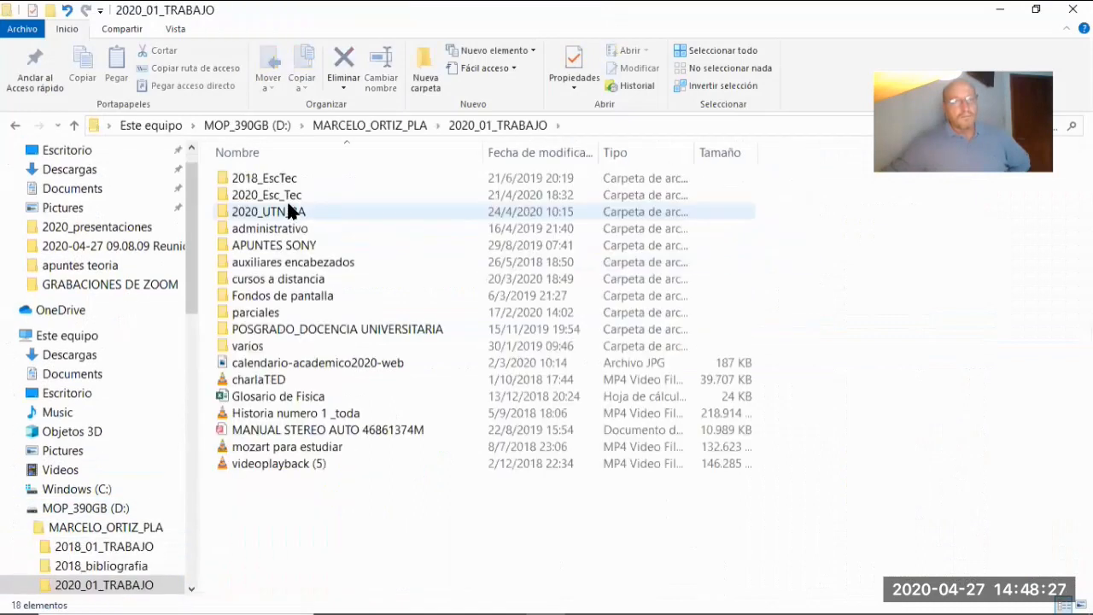
{"action": "double_click", "coordinate": [293, 213]}
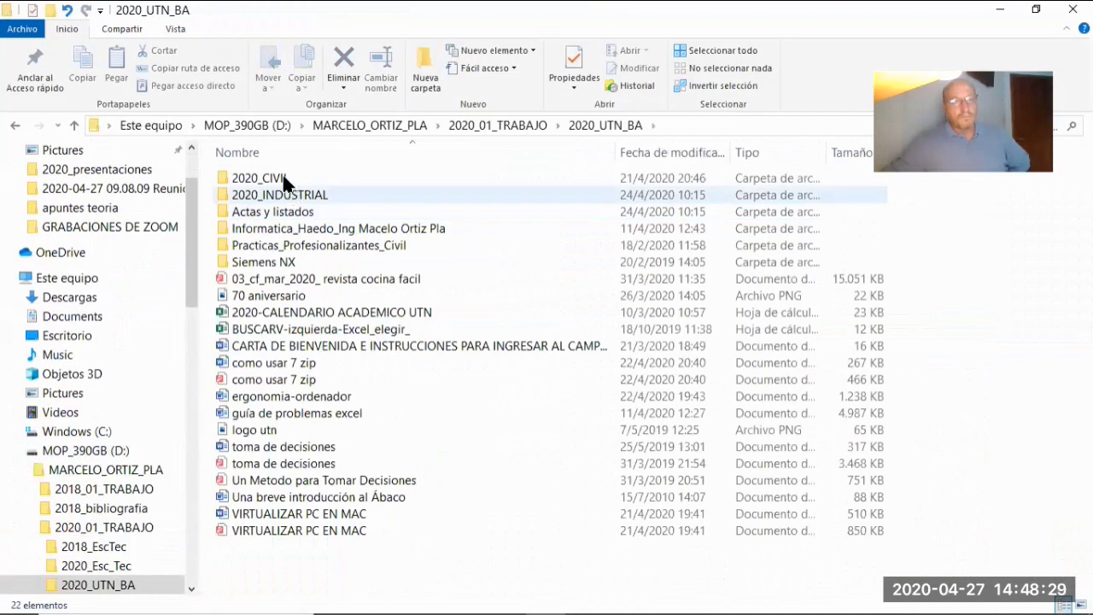
{"action": "double_click", "coordinate": [285, 178]}
{"action": "double_click", "coordinate": [285, 194]}
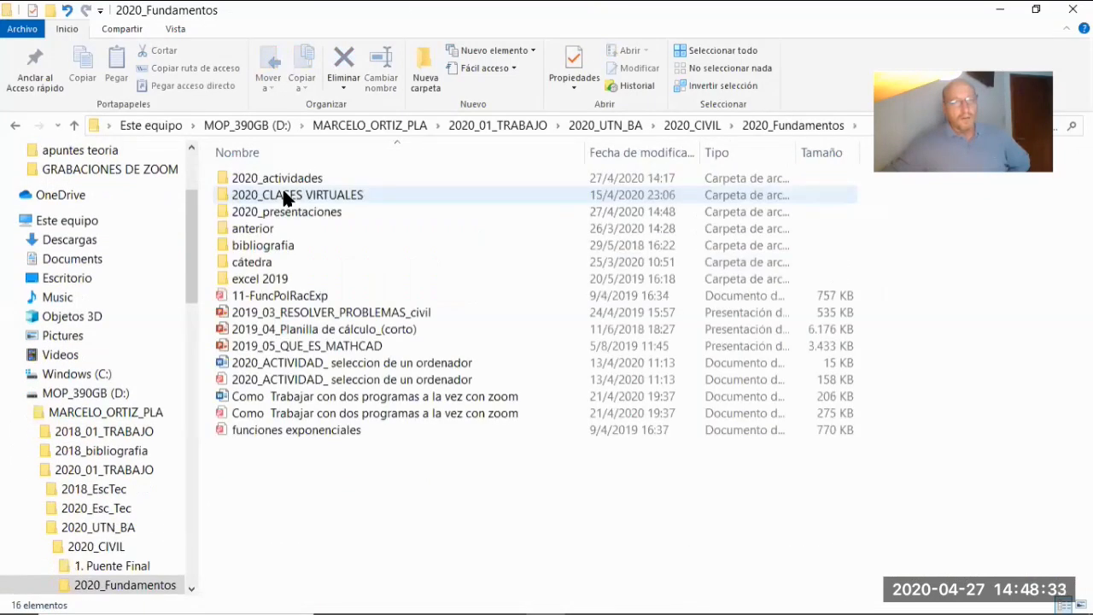
Open the ejemplo planilla workbook from the 2020_presentaciones folder and minimize the File Explorer window
{"action": "left_click", "coordinate": [290, 217]}
{"action": "double_click", "coordinate": [290, 217]}
{"action": "left_click", "coordinate": [291, 180]}
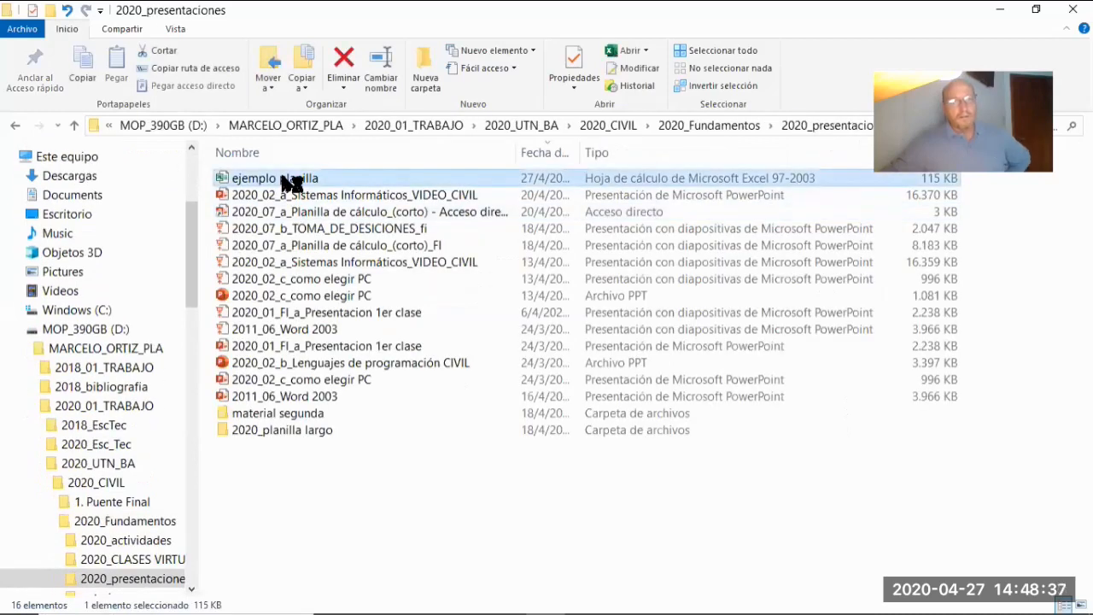
{"action": "double_click", "coordinate": [289, 182]}
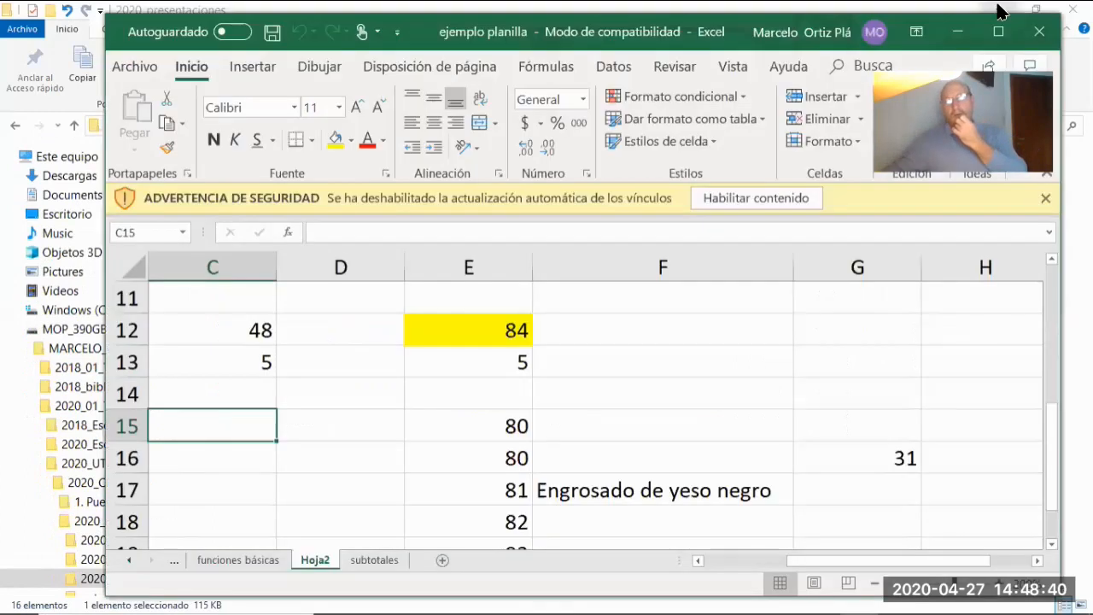
{"action": "left_click", "coordinate": [999, 7]}
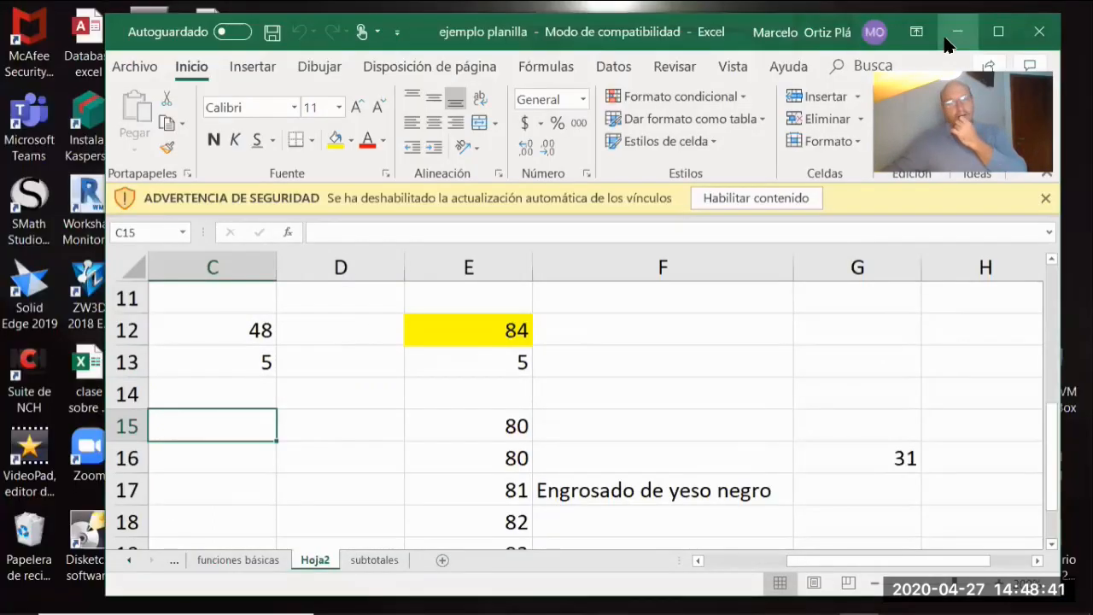
Enable the workbook's content, examine the link editor and its change-source option without choosing a file, and close the editor
{"action": "left_click", "coordinate": [783, 198]}
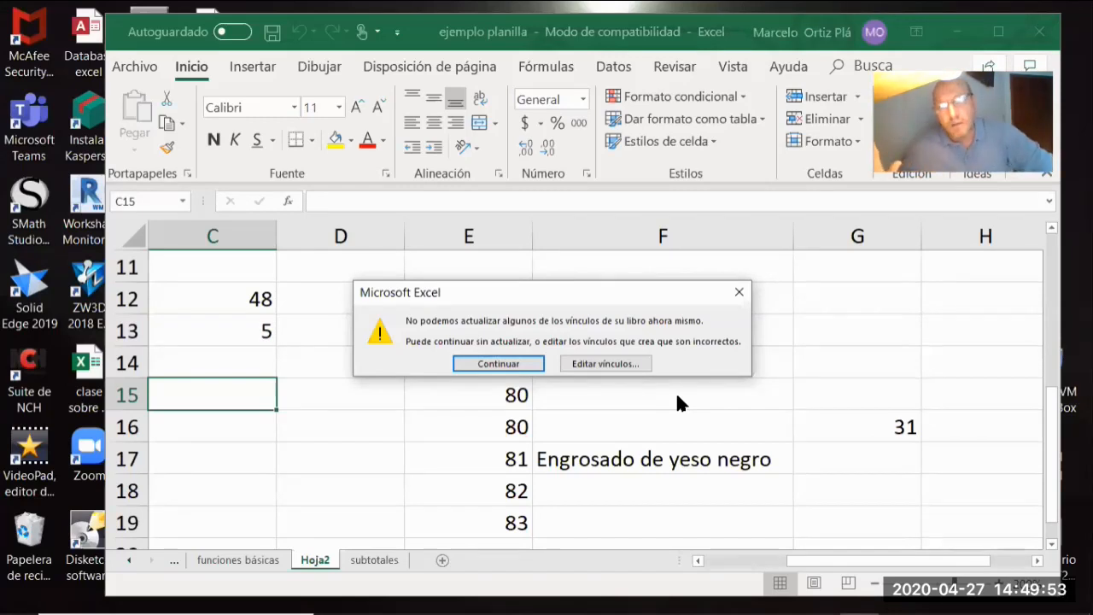
{"action": "left_click", "coordinate": [596, 367]}
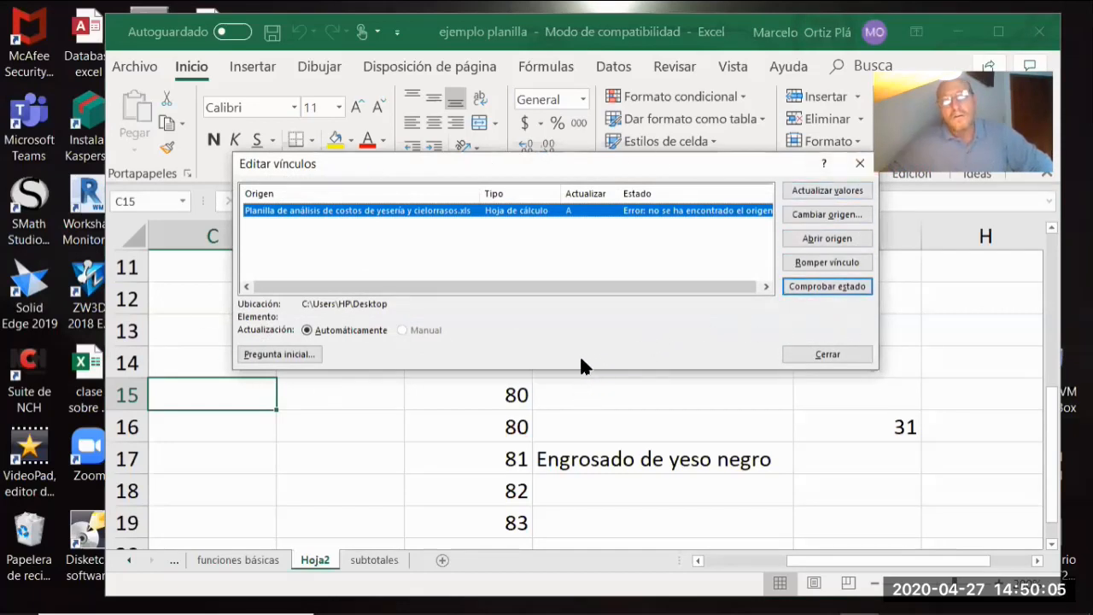
{"action": "left_click", "coordinate": [803, 214]}
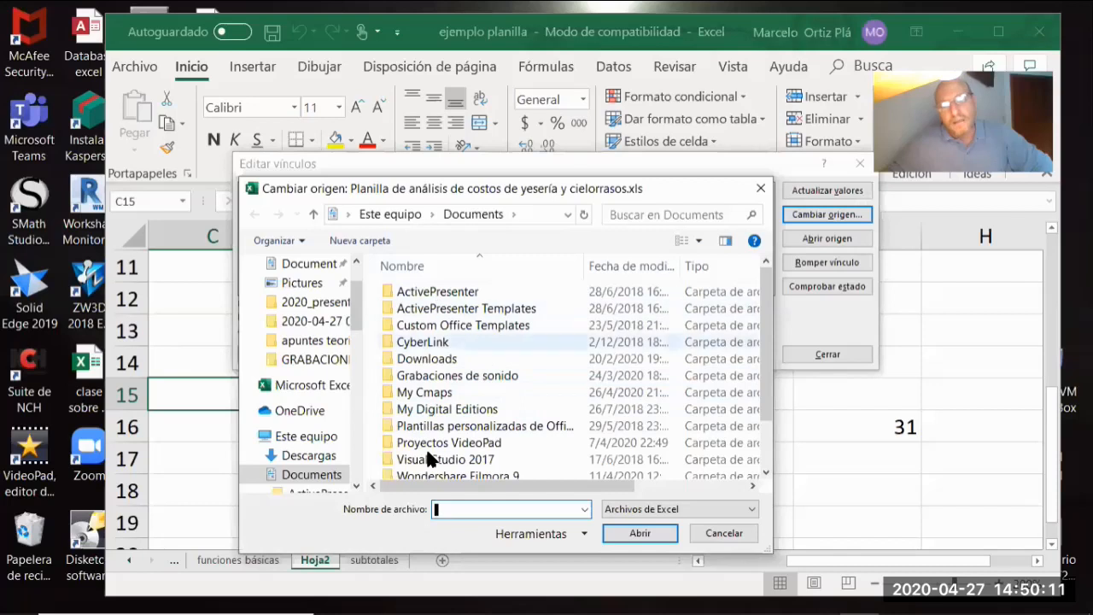
{"action": "left_click", "coordinate": [742, 532]}
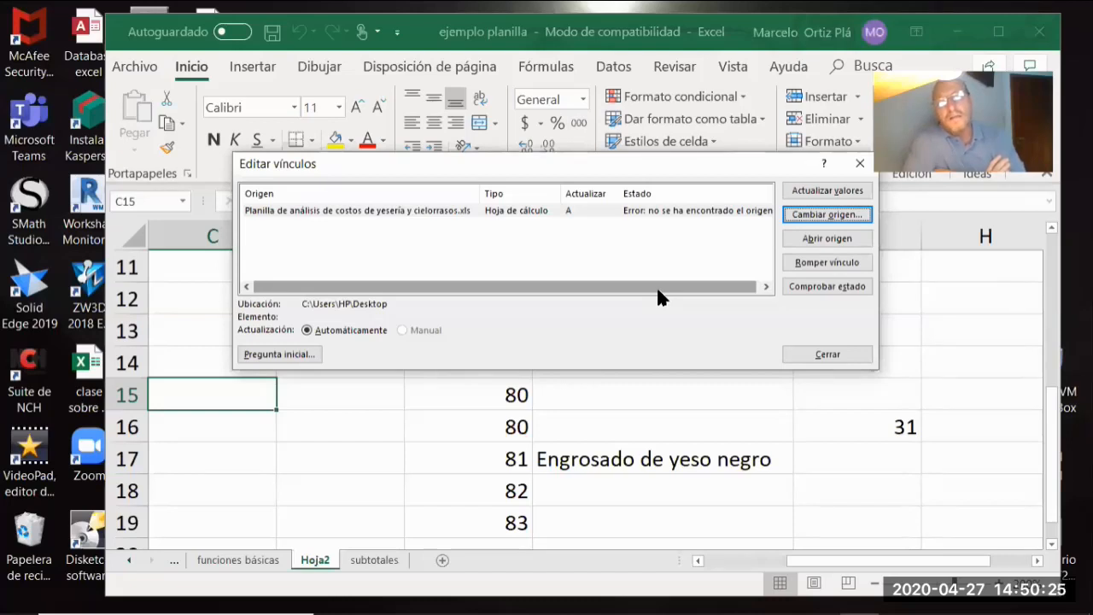
{"action": "left_click", "coordinate": [845, 353]}
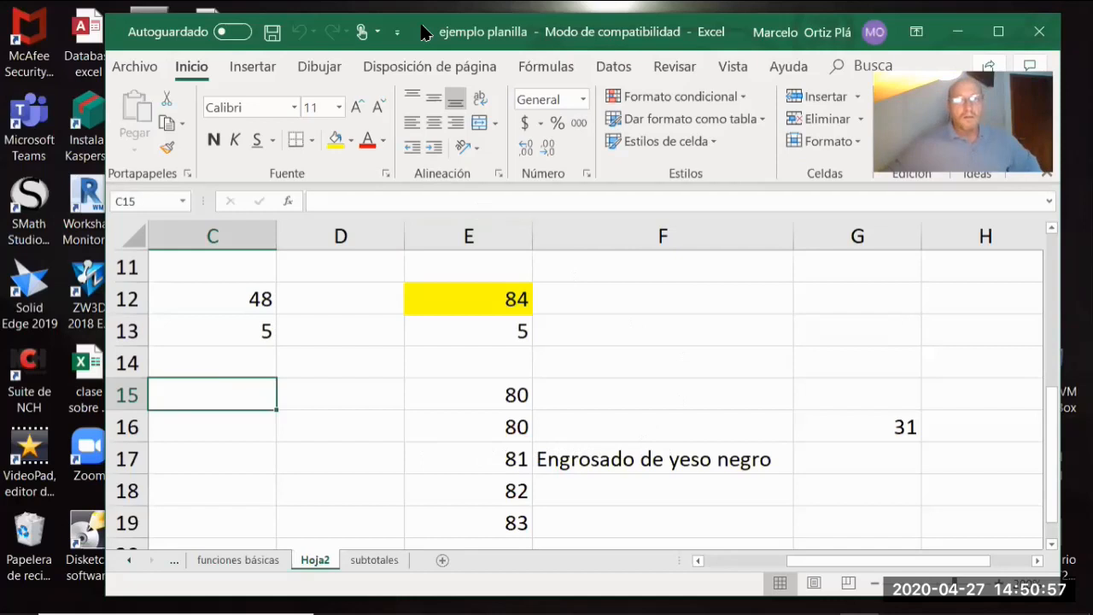
Minimize the ejemplo planilla workbook, switch to the PowerPoint presentation and maximize its window
{"action": "left_click_drag", "start_coordinate": [421, 31], "coordinate": [412, 45]}
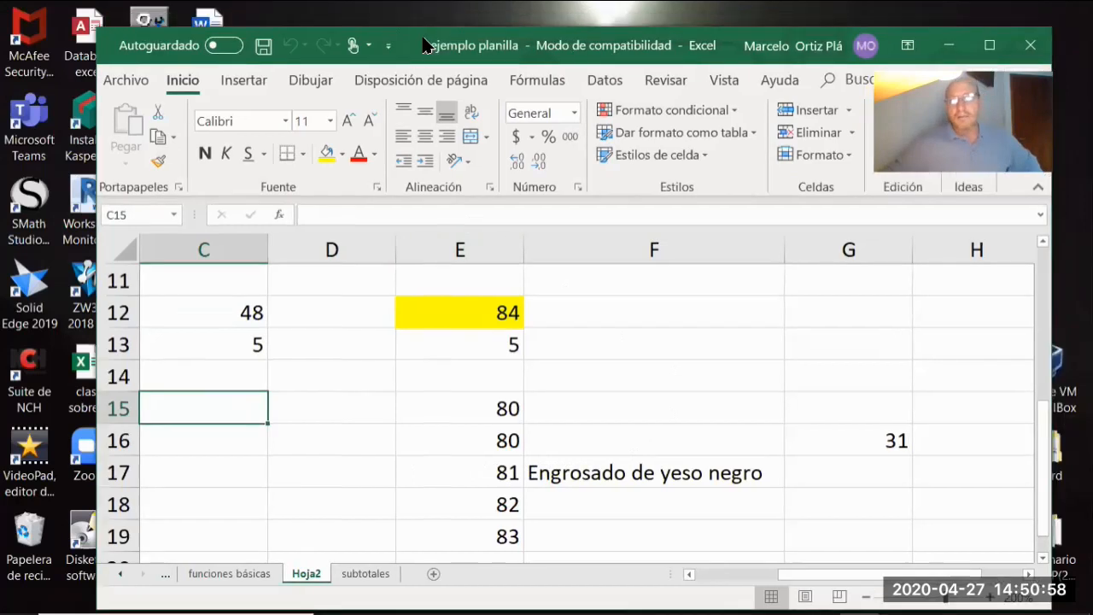
{"action": "left_click", "coordinate": [936, 41]}
{"action": "left_click", "coordinate": [834, 595]}
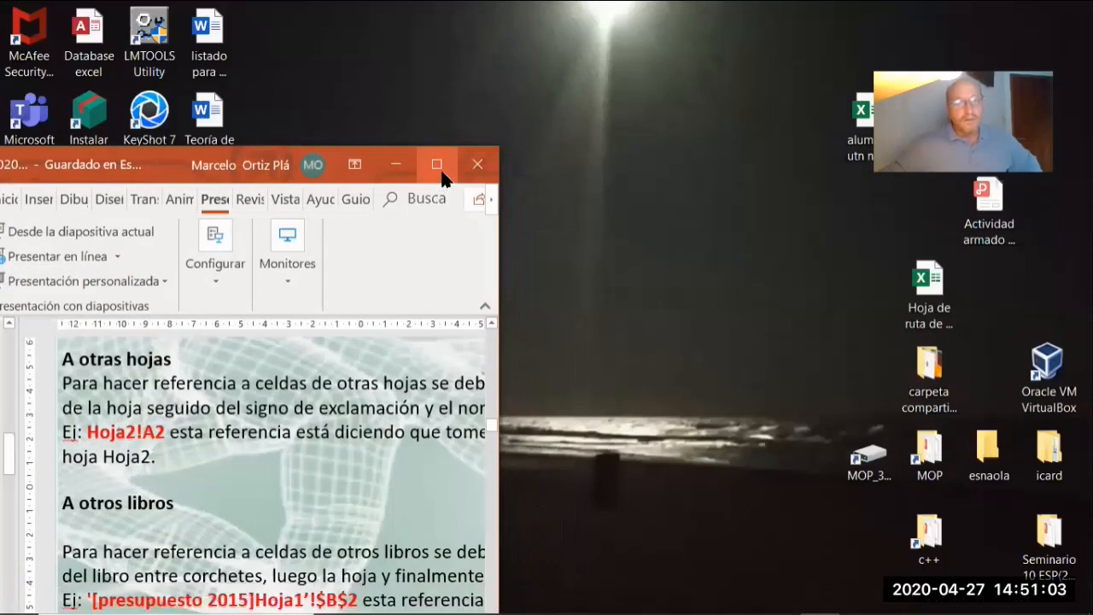
{"action": "left_click", "coordinate": [435, 163]}
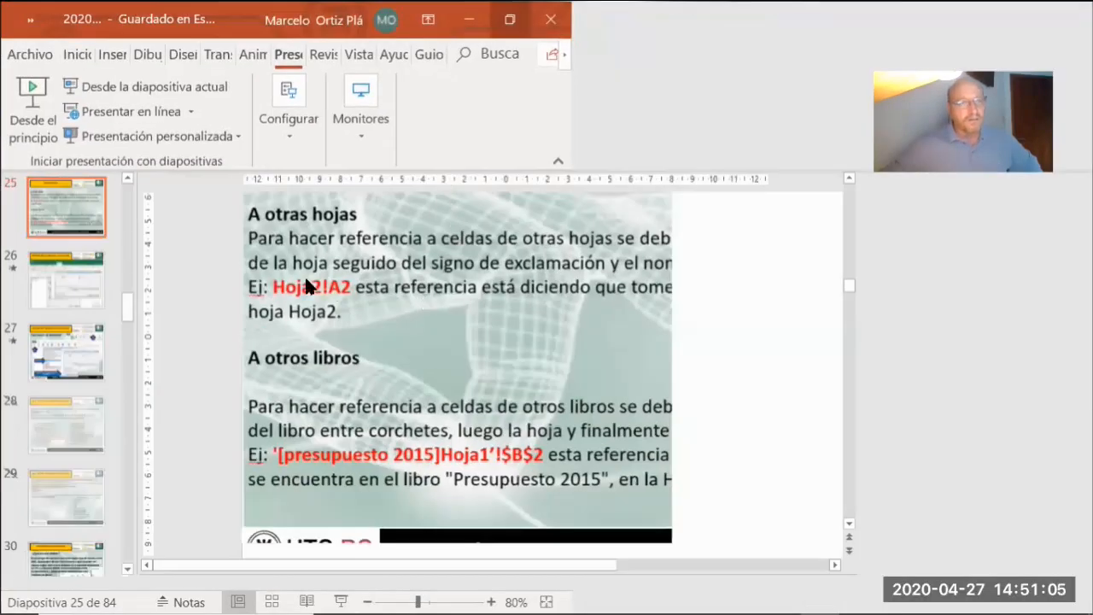